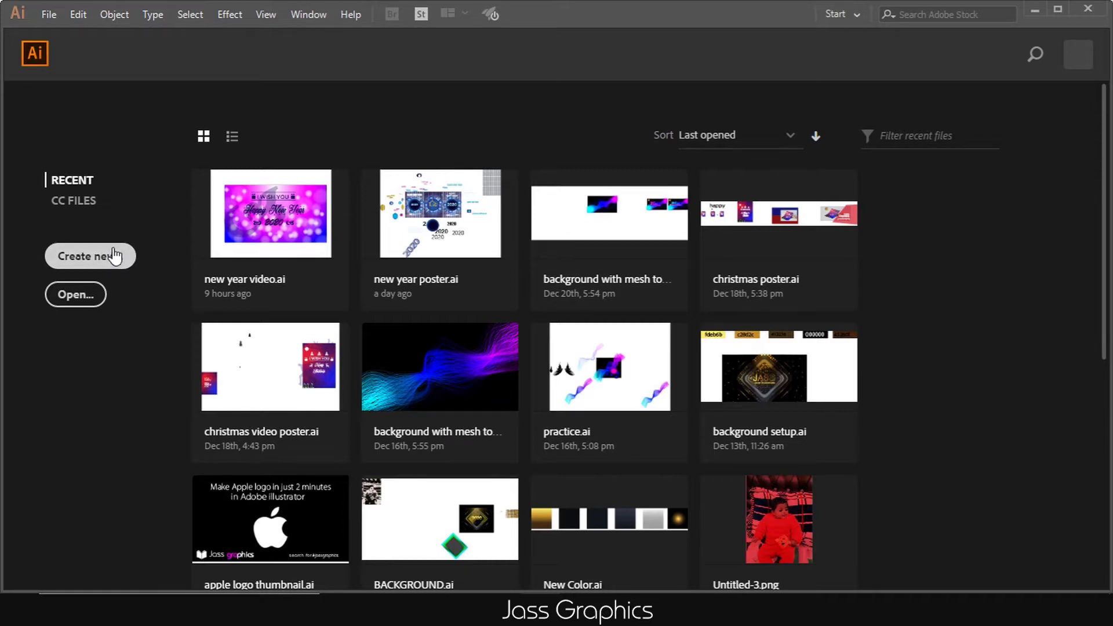
Create a new 1920 x 1080 px RGB document at 300 ppi from the Web-Large preset
left_click(114, 255)
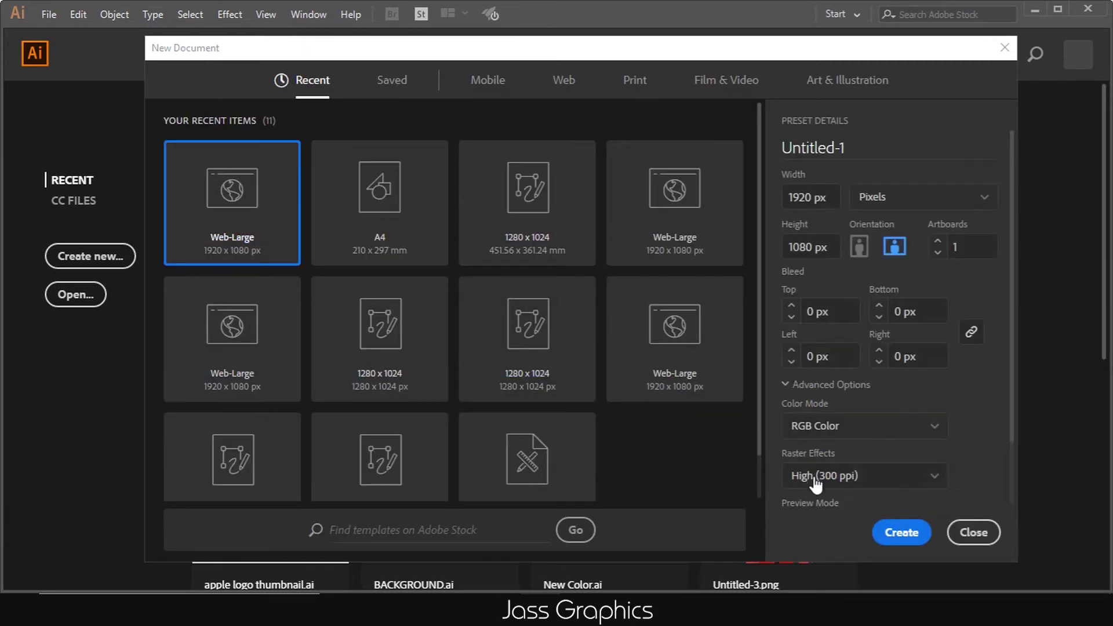
left_click(899, 534)
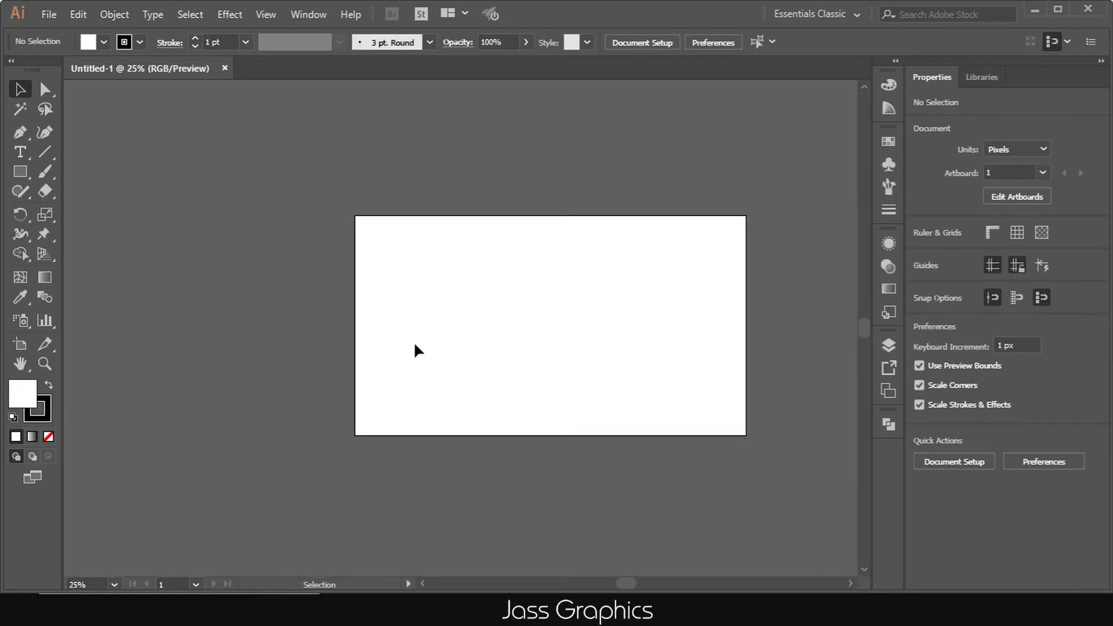
Draw a rectangle of about 1926 x 1080 px covering the whole artboard
scroll(696, 317, "up", 1)
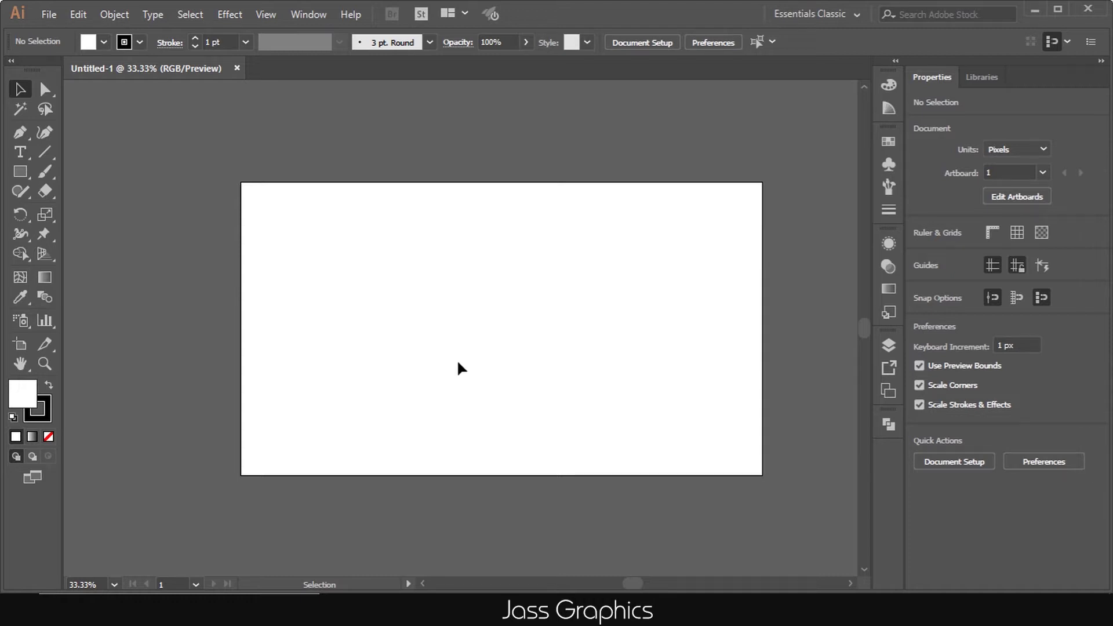
key("m")
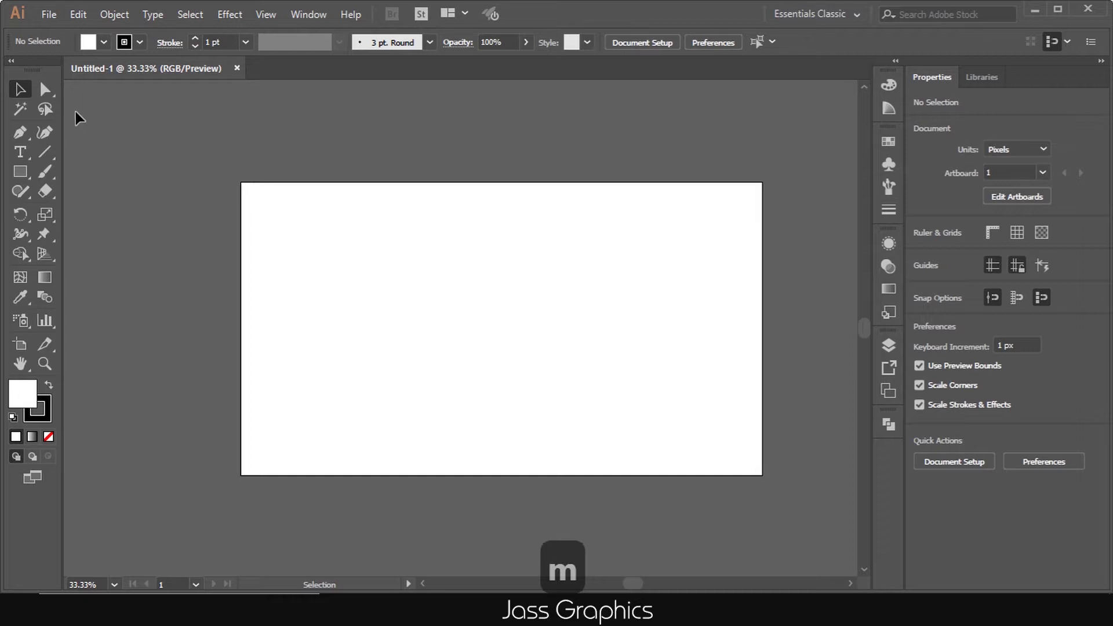
left_click(577, 330)
left_click(580, 329)
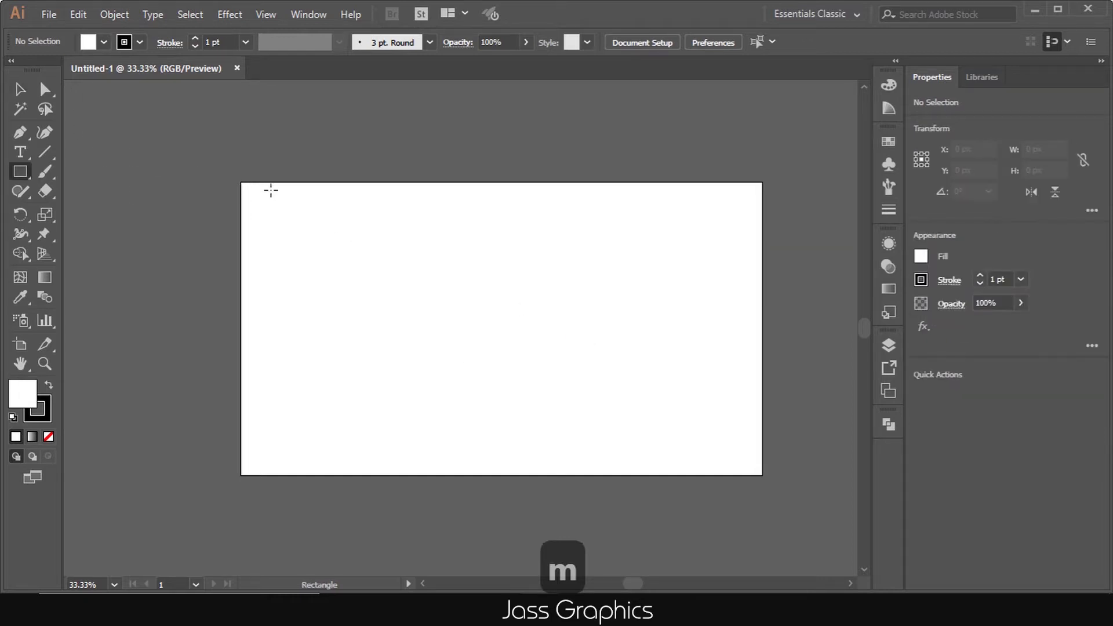
left_click_drag(238, 182, 763, 475)
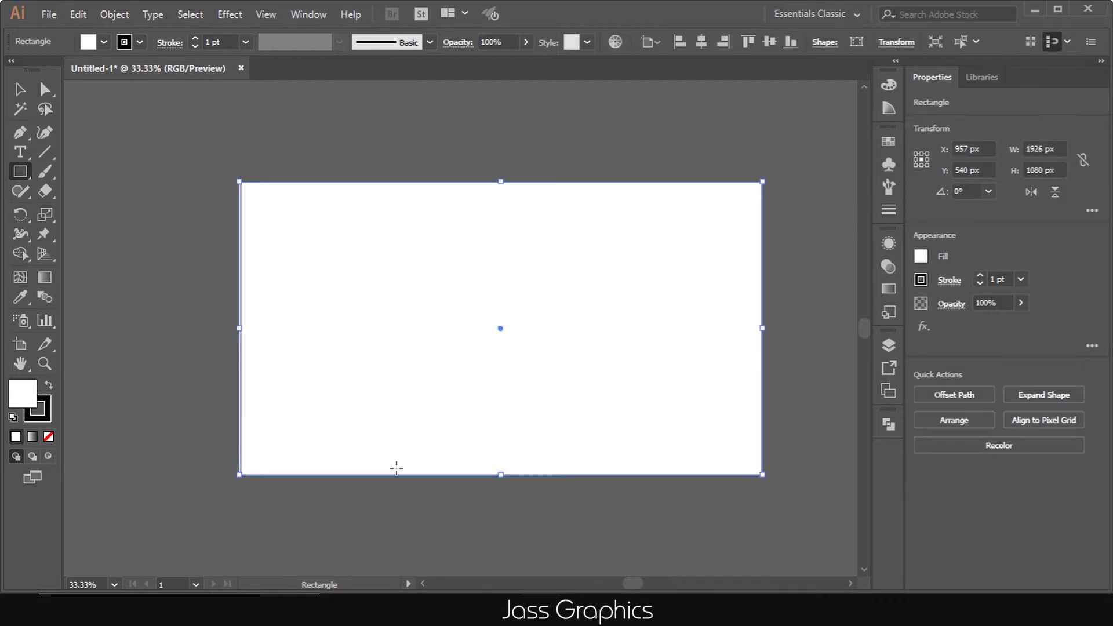
Give the rectangle a gradient fill and add a magenta colour stop at its 50% location
left_click(34, 437)
left_click(35, 439)
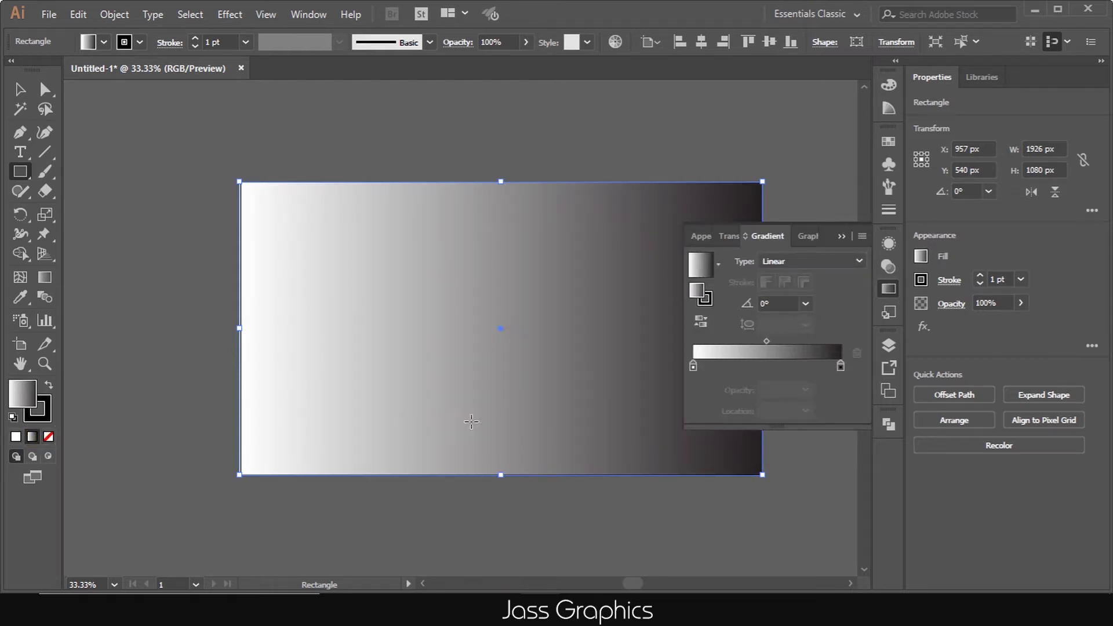
left_click(768, 365)
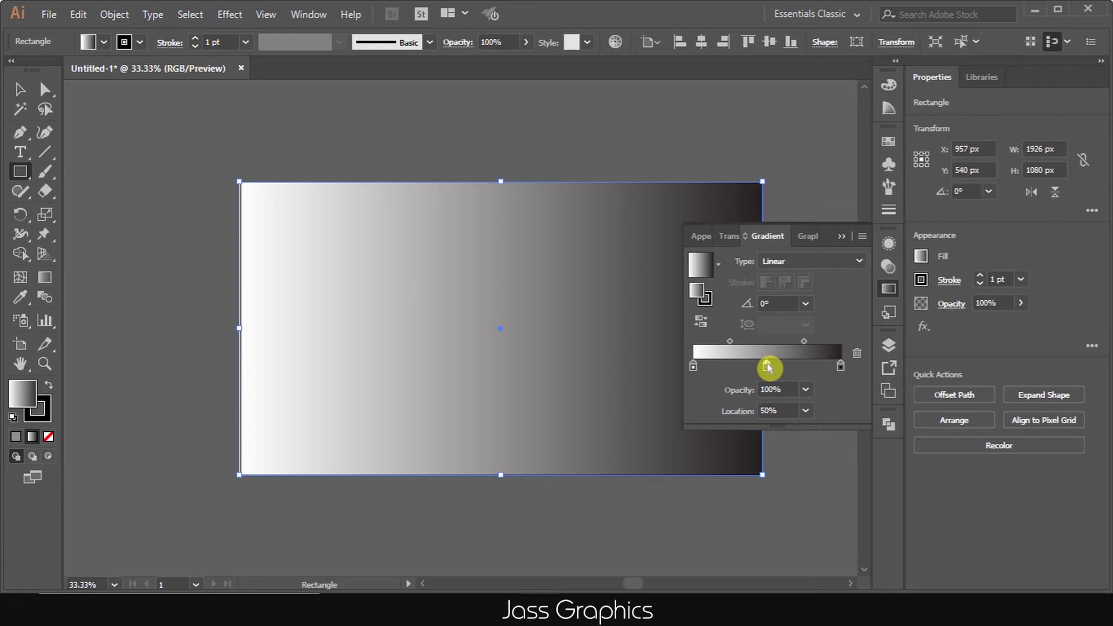
double_click(767, 366)
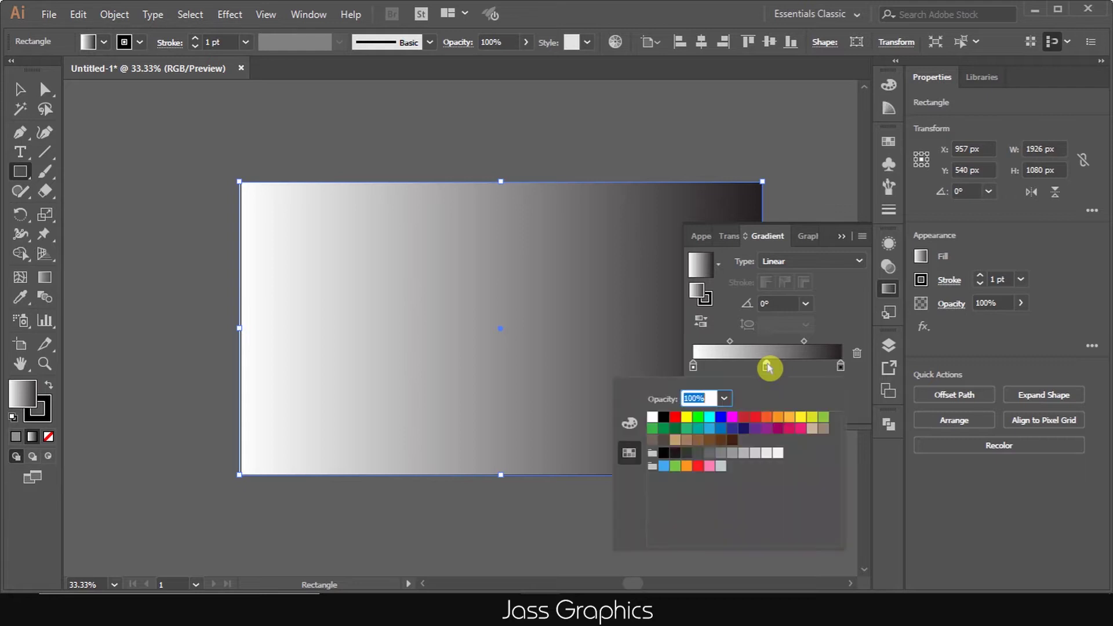
left_click(732, 418)
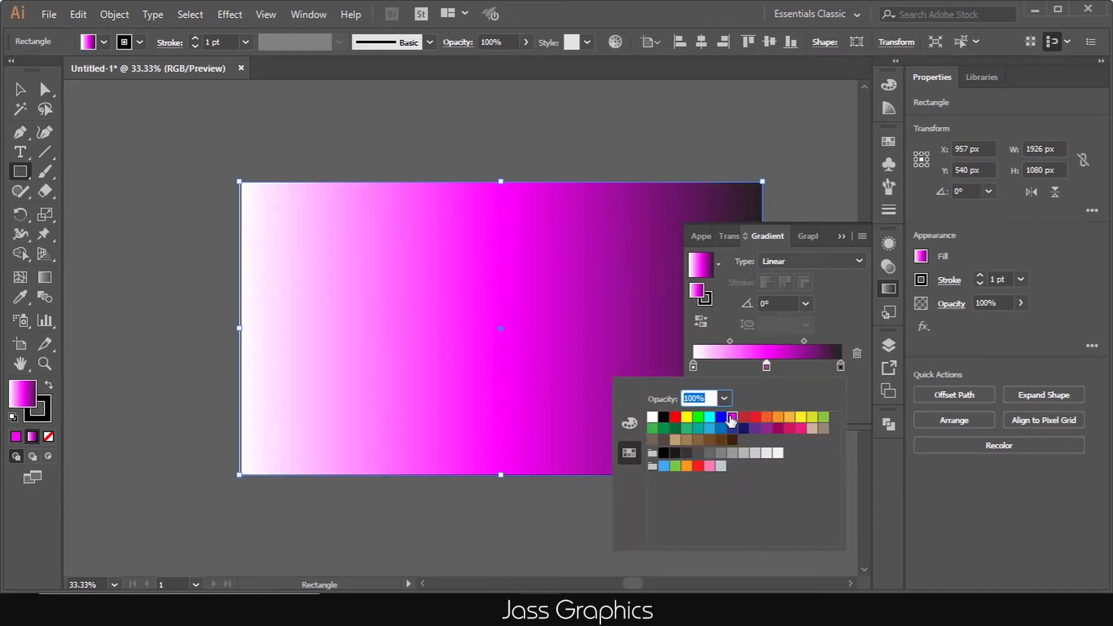
Set the gradient's end stop to RGB Blue and change the gradient type to Radial
left_click(840, 366)
double_click(840, 366)
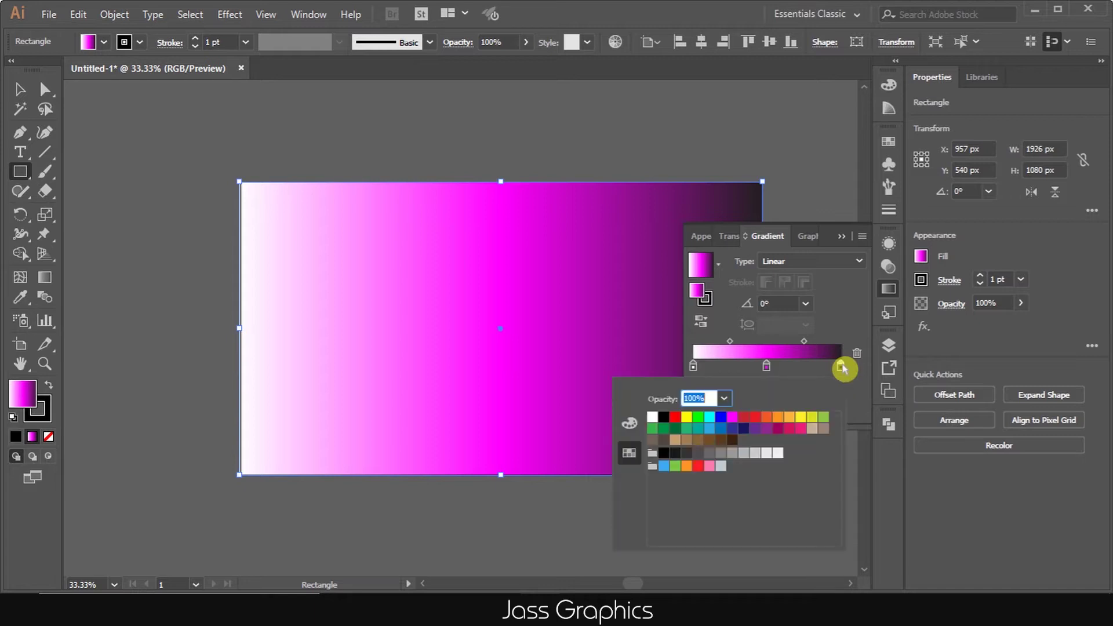
left_click(722, 417)
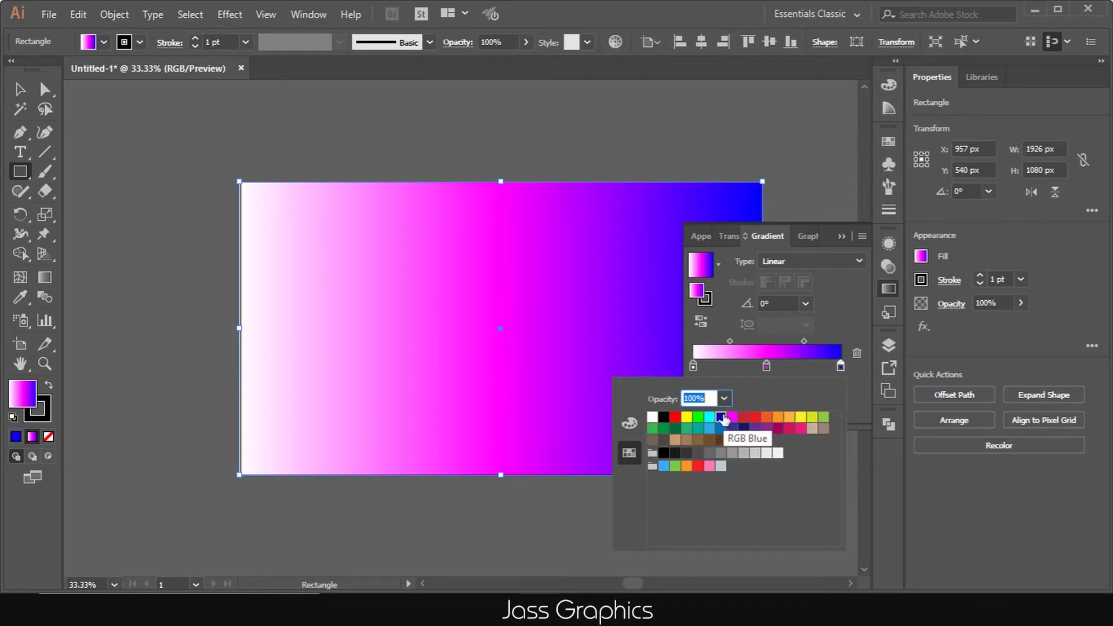
left_click(810, 267)
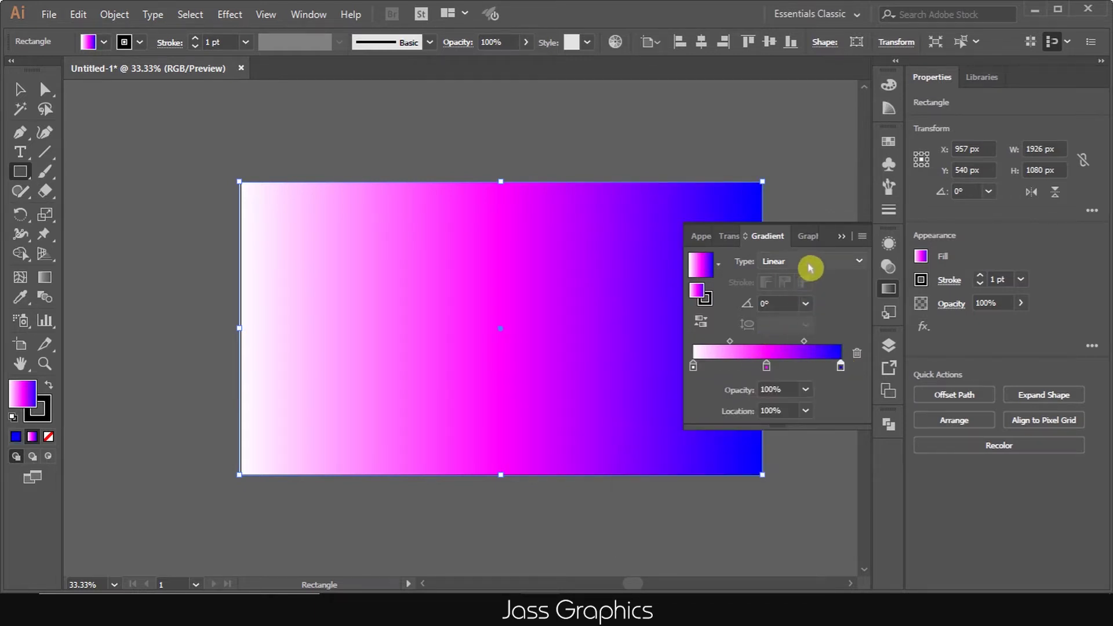
left_click(861, 266)
left_click(846, 296)
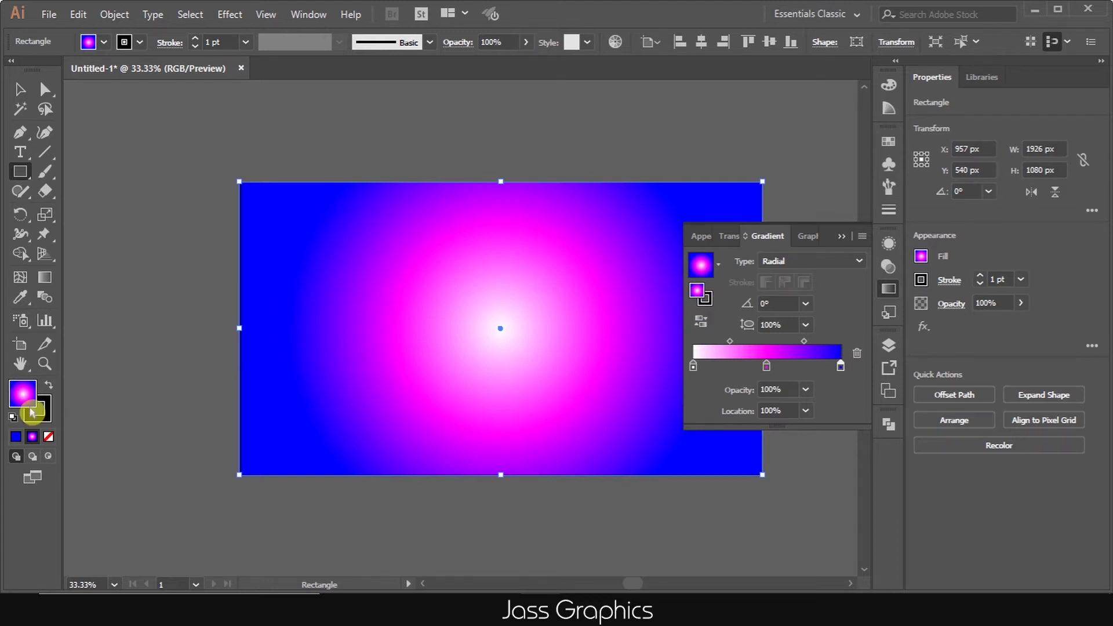
Redraw the radial gradient from the rectangle's top centre straight down to well below its bottom edge, at about -89.6°
left_click(46, 284)
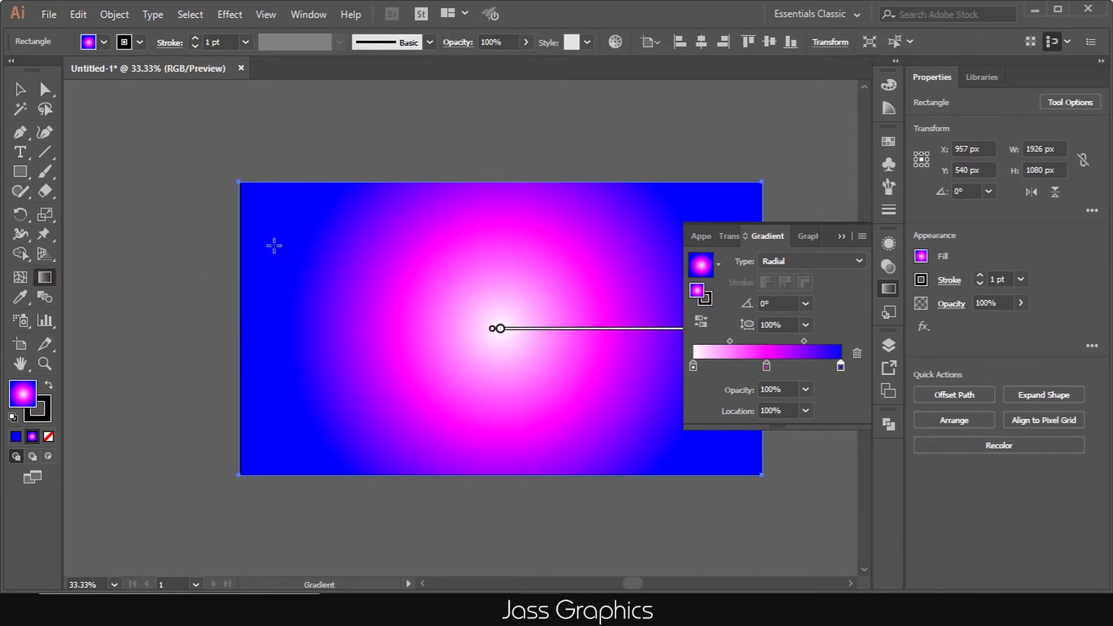
left_click_drag(502, 182, 504, 508)
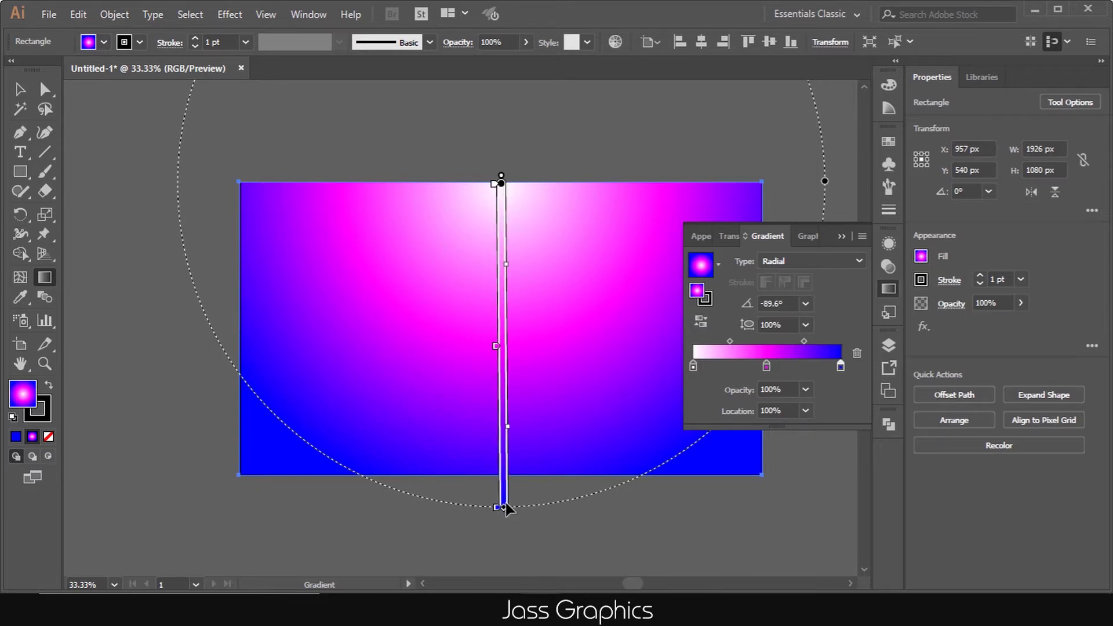
left_click_drag(503, 508, 509, 557)
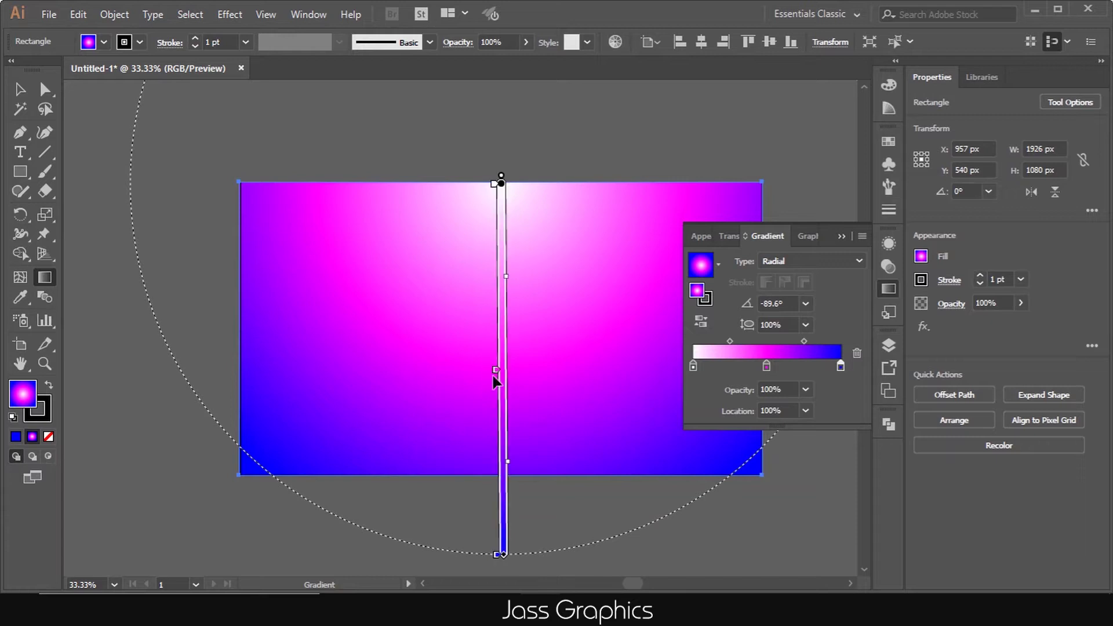
Shift the magenta stop outward, then move the white-magenta midpoint inward and fine-tune the magenta-blue midpoint
left_click_drag(497, 374, 496, 394)
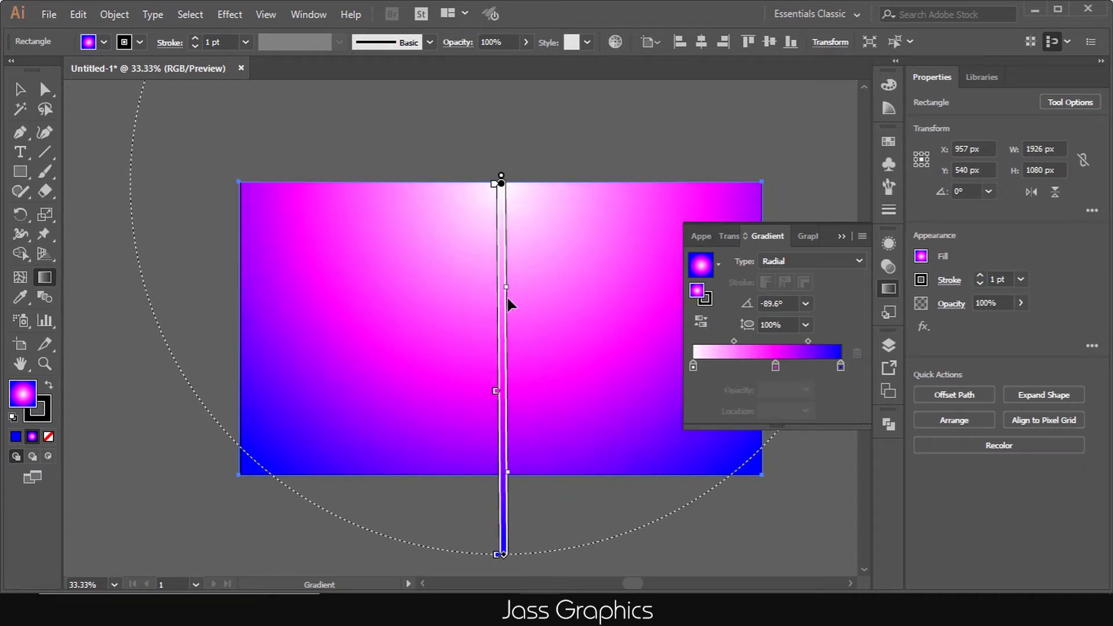
left_click_drag(507, 290, 507, 252)
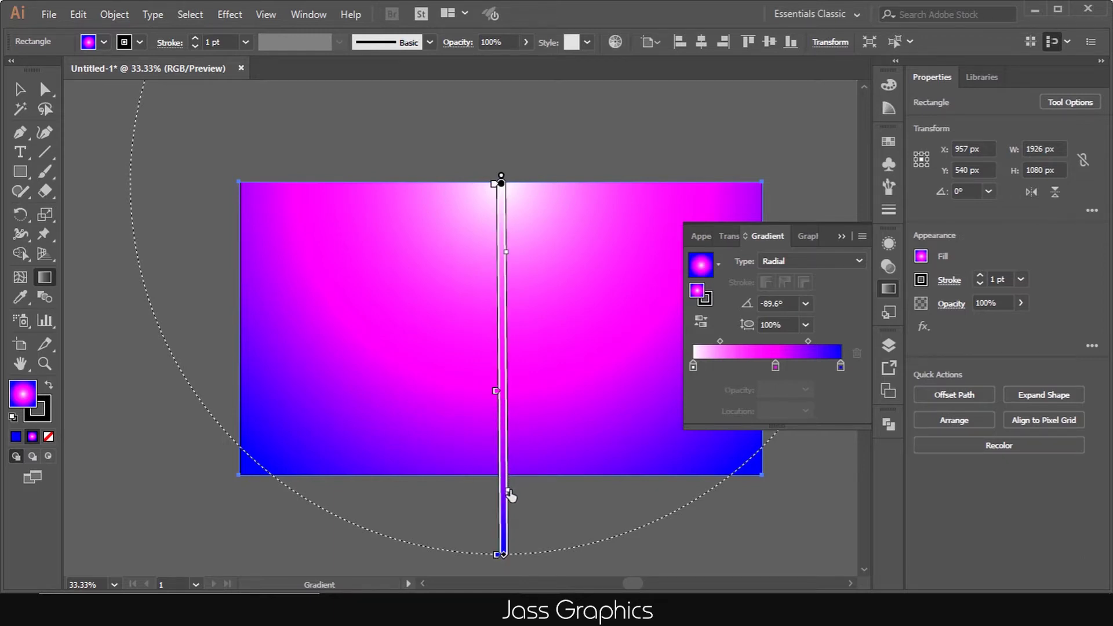
left_click_drag(510, 496, 509, 487)
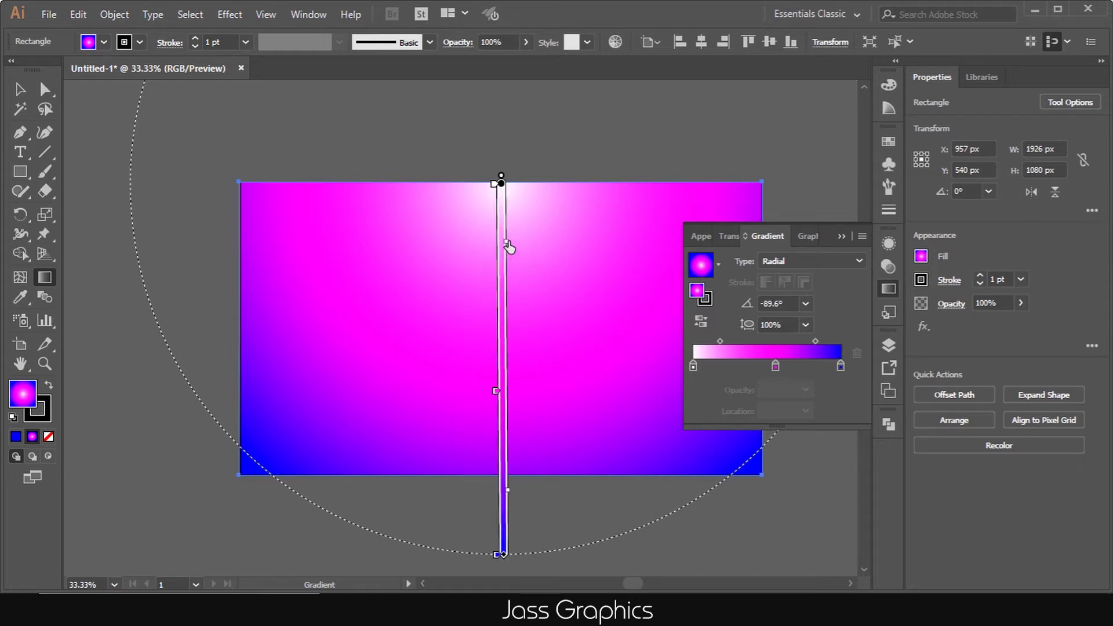
left_click_drag(508, 246, 509, 245)
Remove the rectangle's stroke and deselect it
left_click(22, 92)
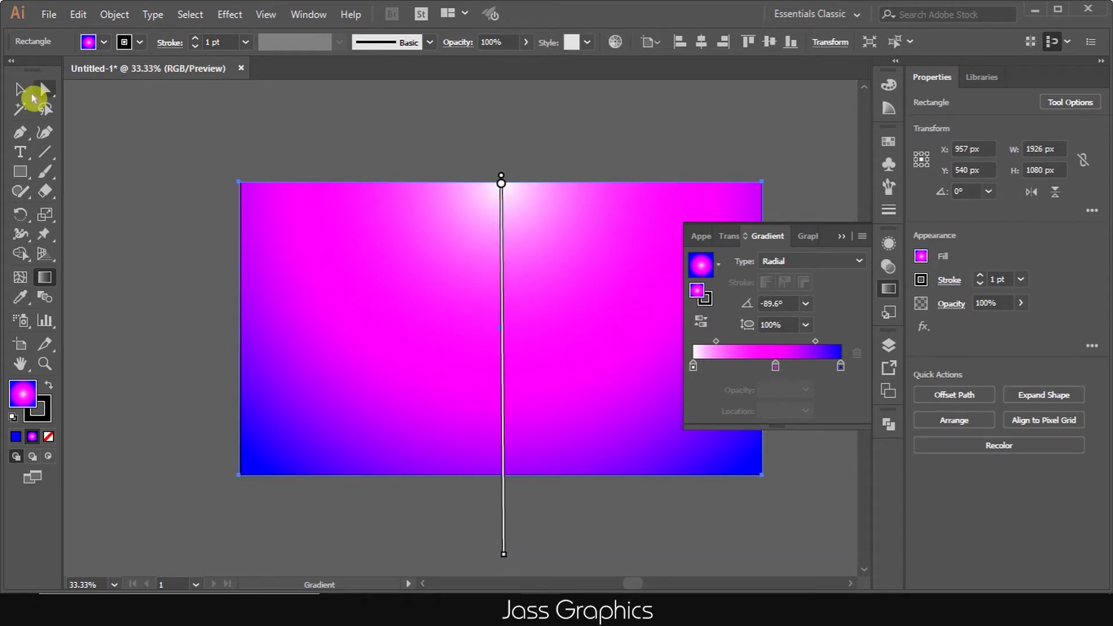
left_click(42, 408)
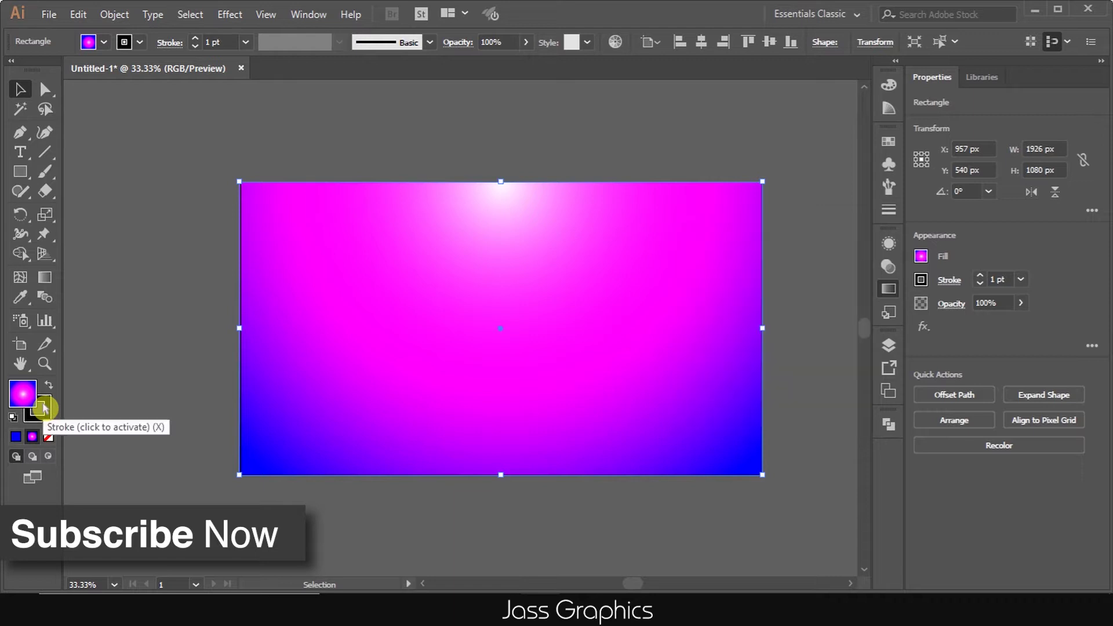
left_click(50, 437)
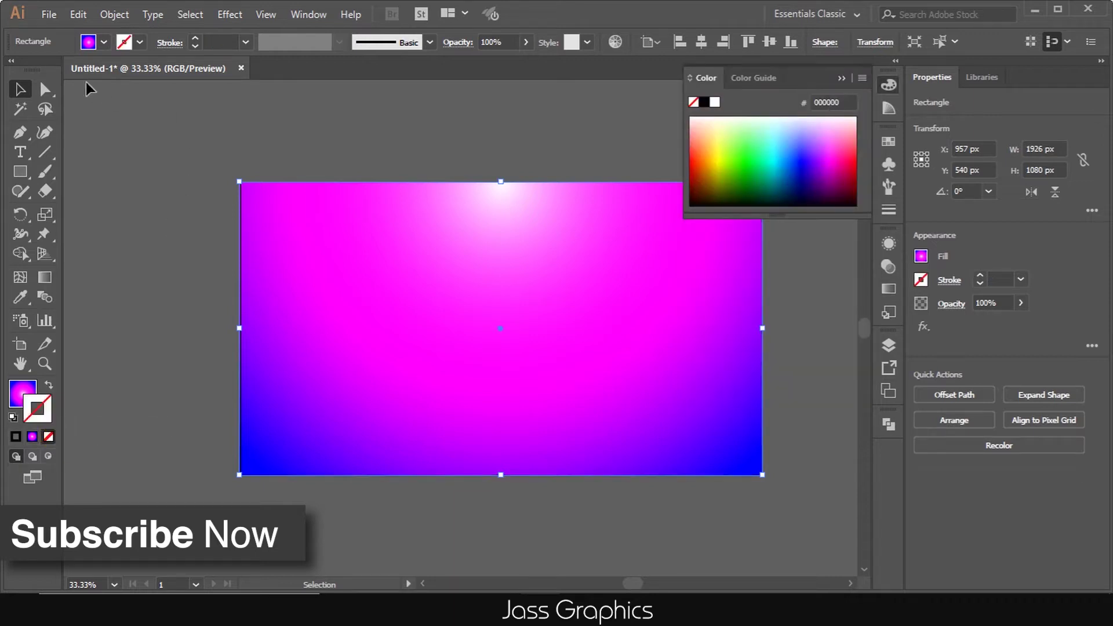
left_click(154, 123)
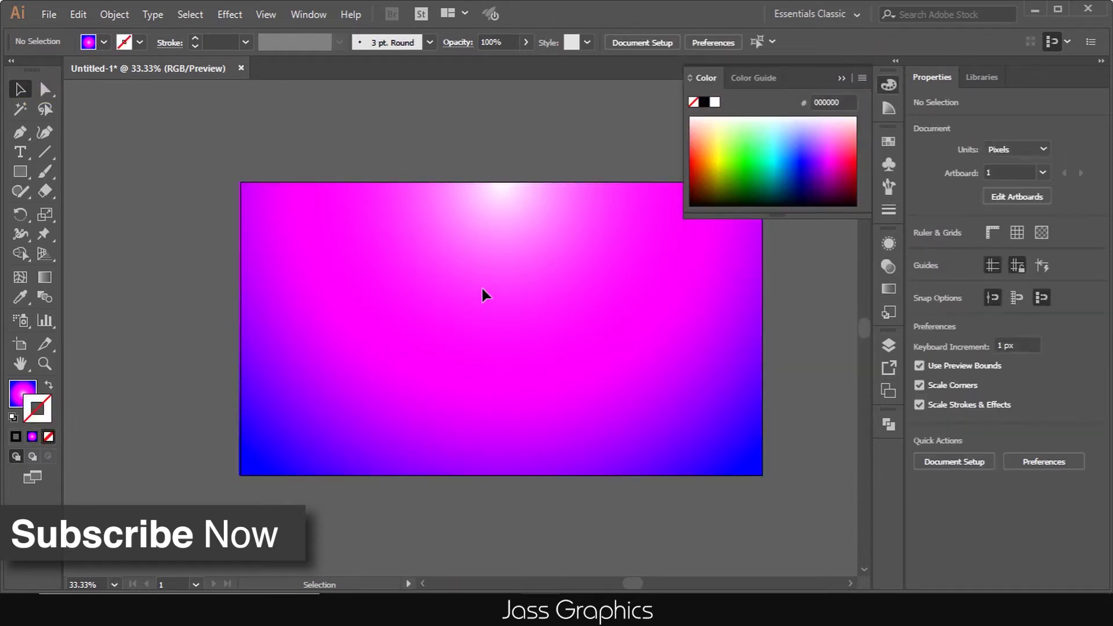
Show the document's layers, lock Layer 1 with the gradient rectangle, and add a new layer above it
left_click(562, 307)
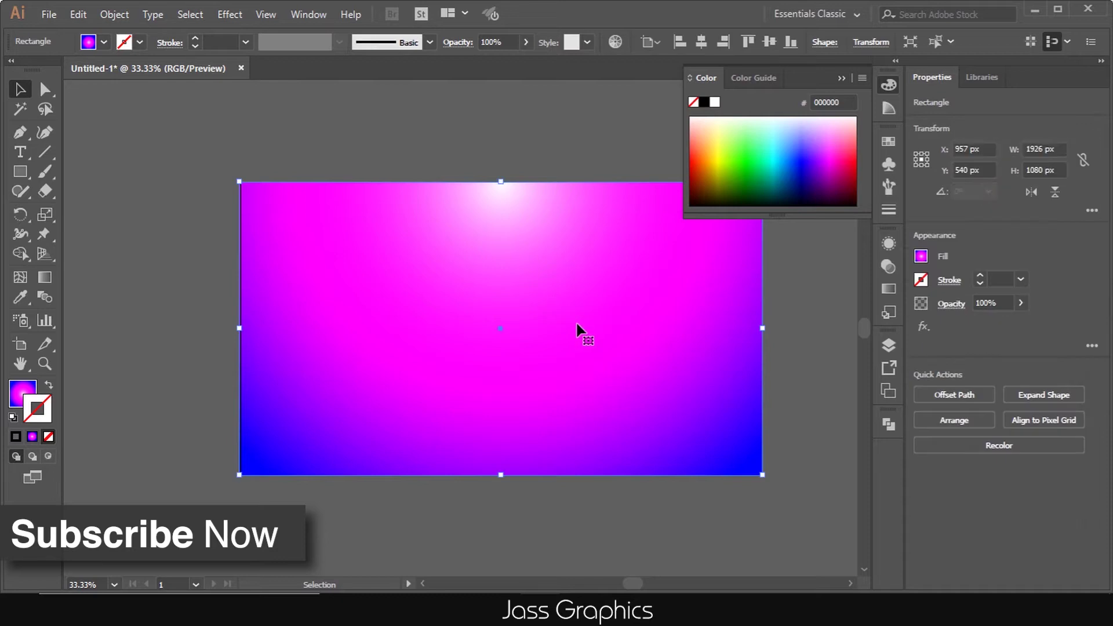
left_click(890, 347)
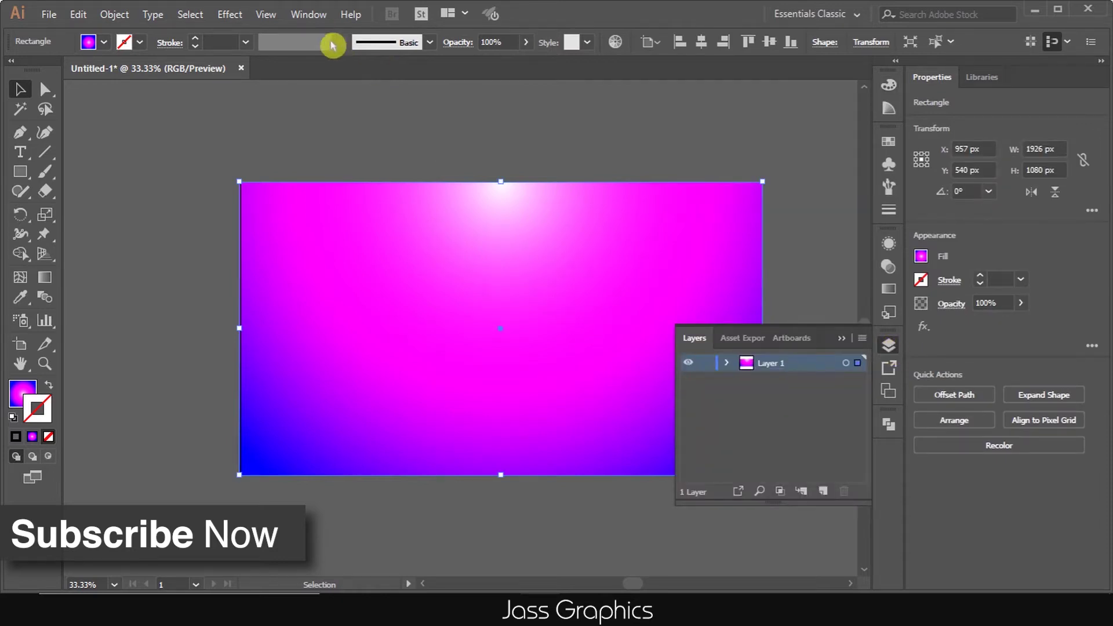
left_click(308, 14)
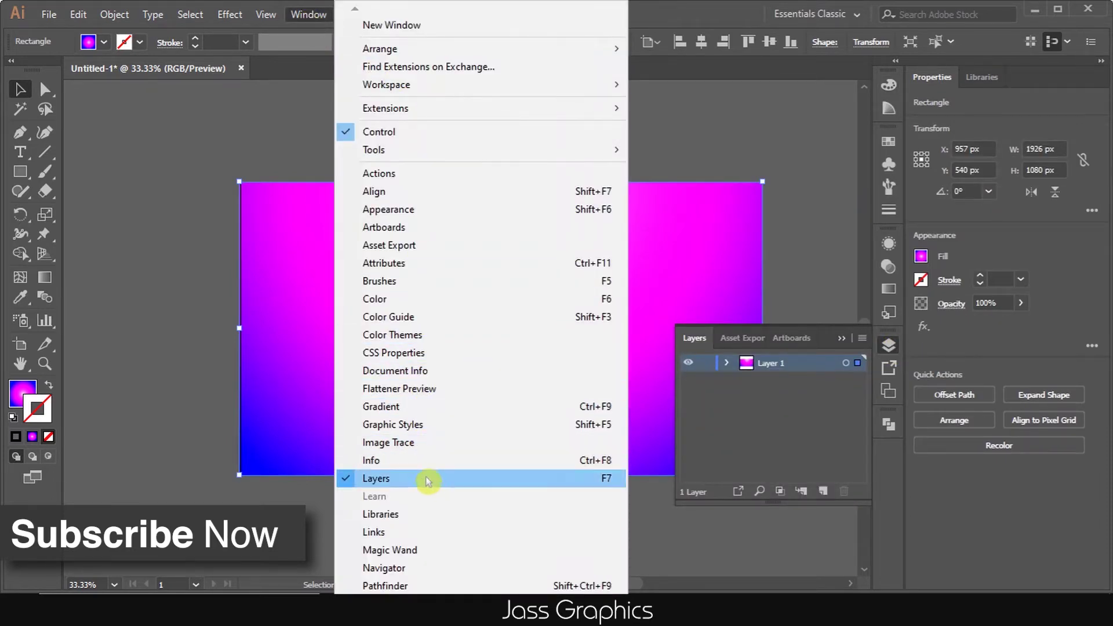
left_click(427, 482)
left_click(308, 14)
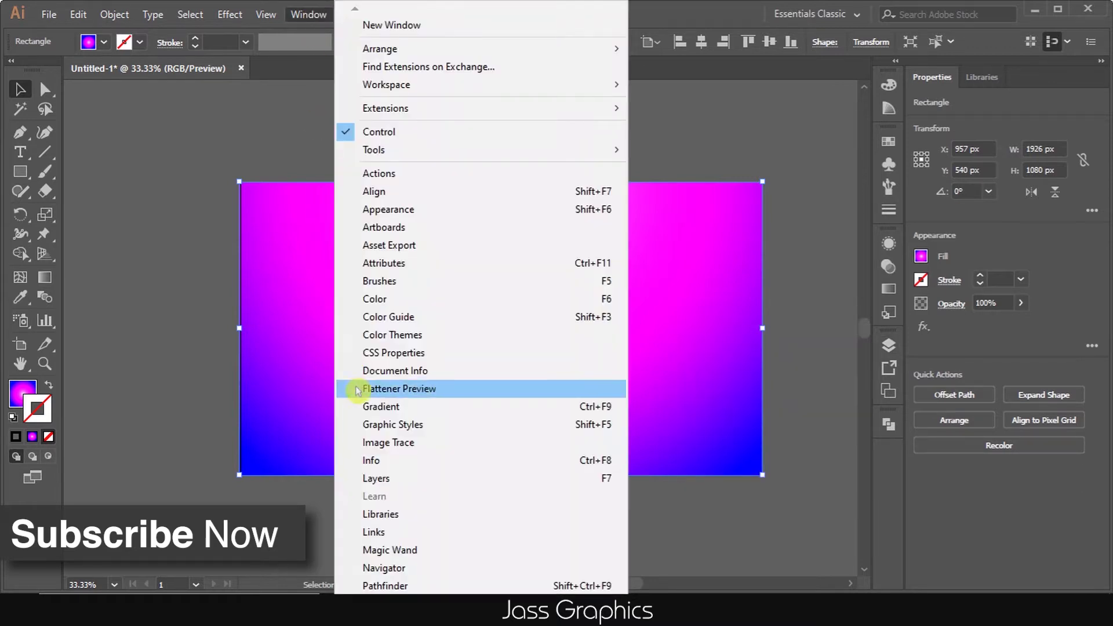
left_click(406, 484)
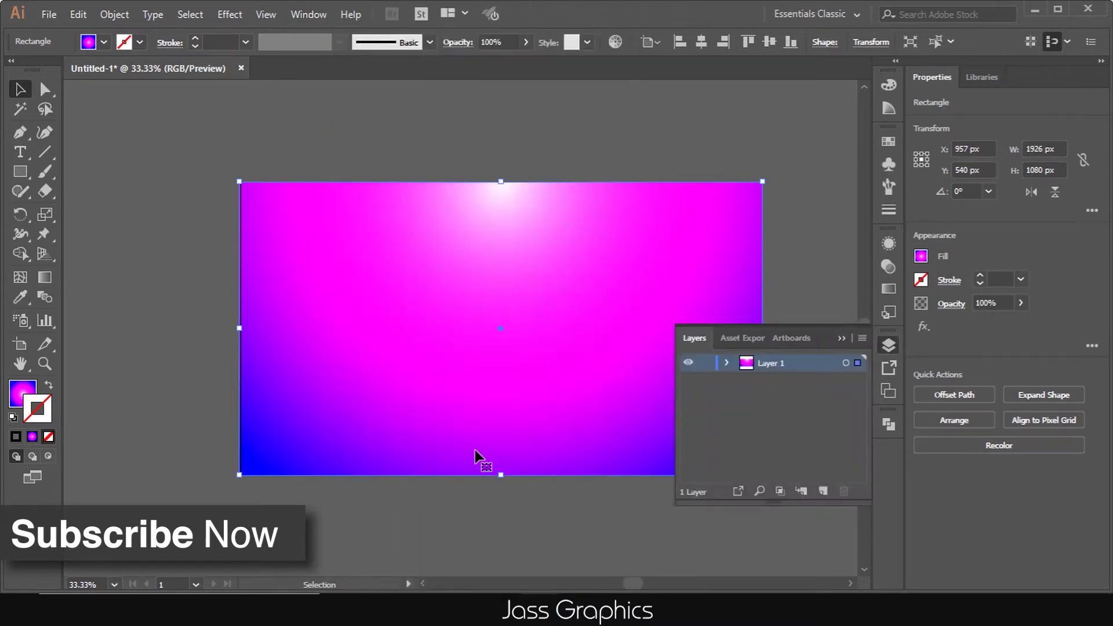
left_click(706, 364)
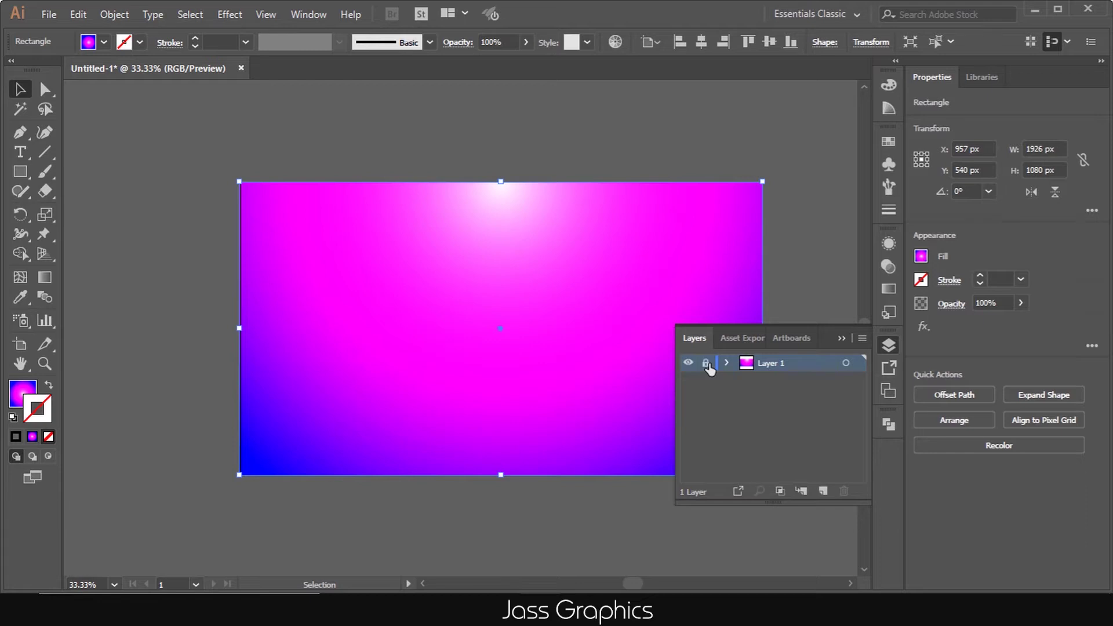
left_click(824, 492)
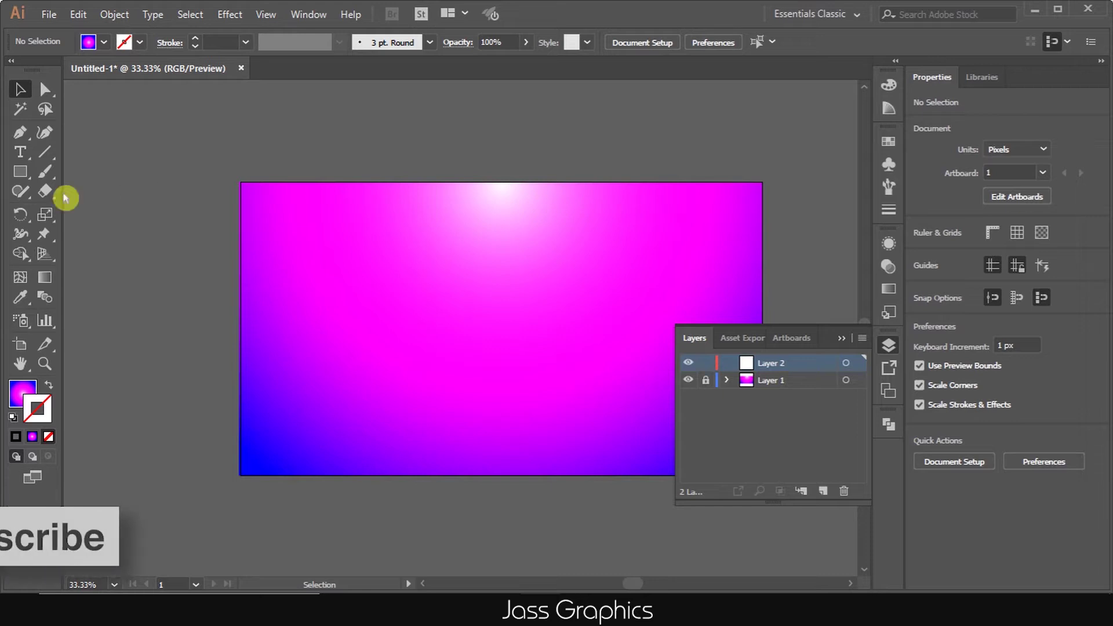
Draw a circle of about 195 px with the Ellipse tool on Layer 2, in the left part of the artboard
key("l")
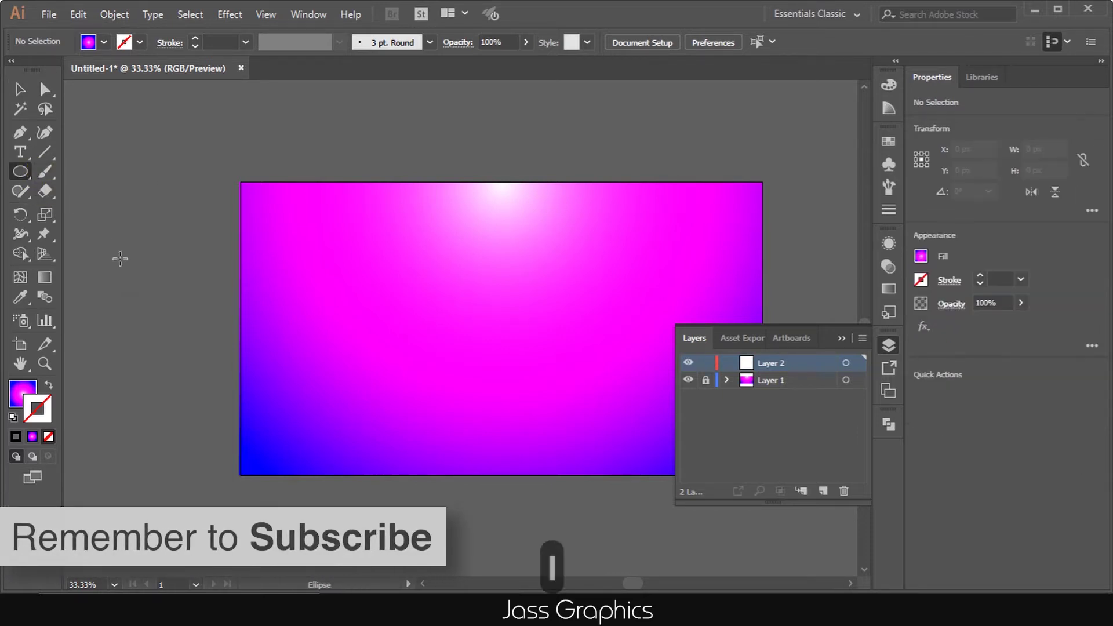
left_click_drag(26, 174, 46, 184)
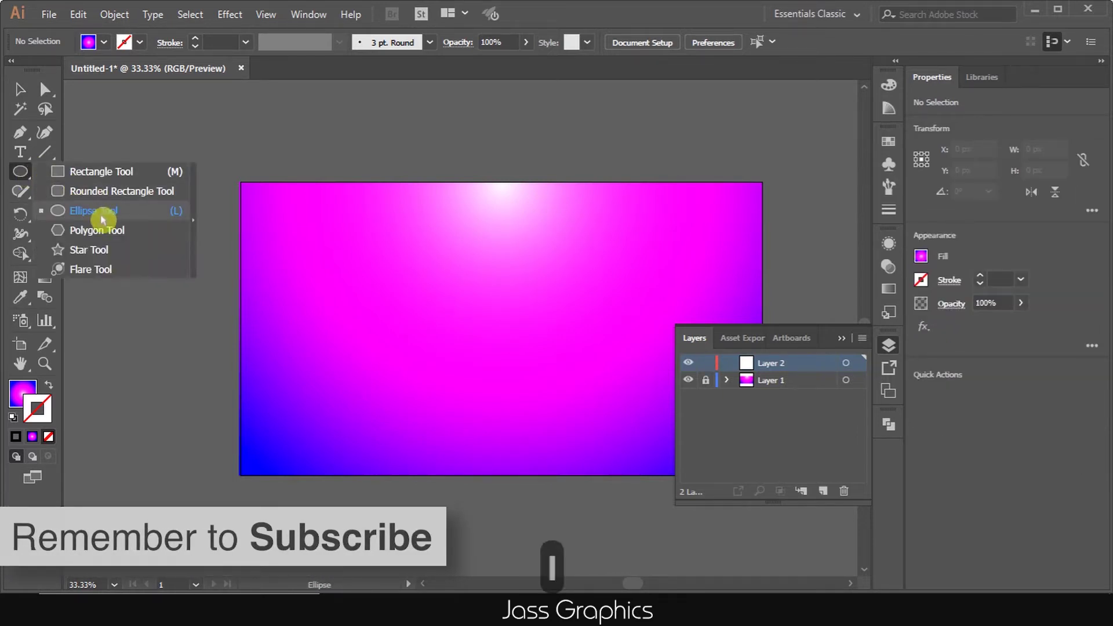
left_click(287, 293)
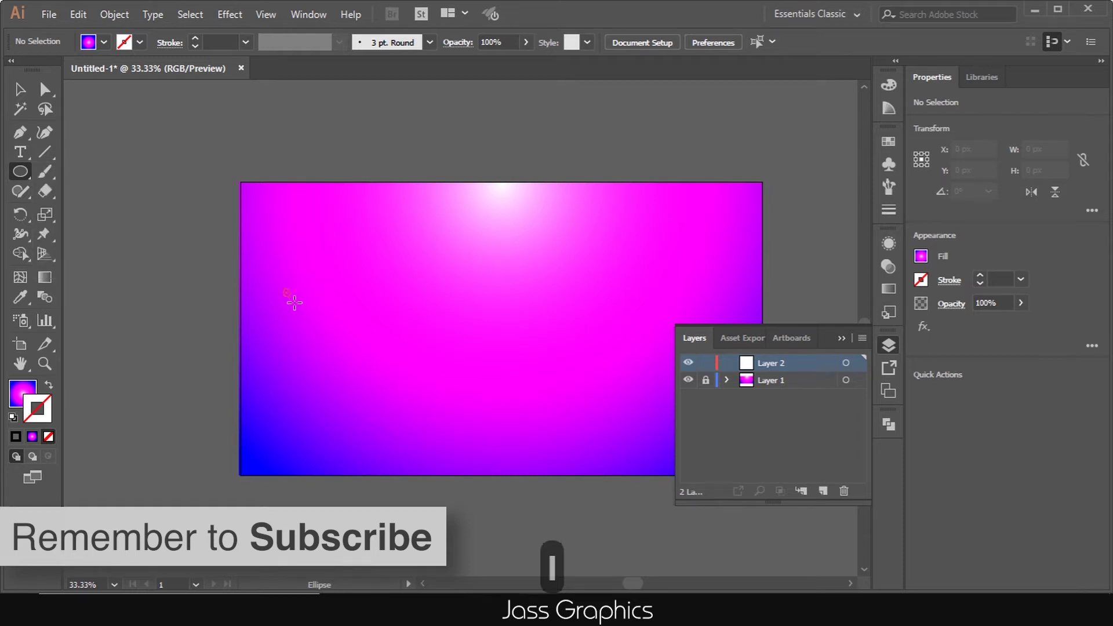
left_click_drag(331, 341, 331, 341)
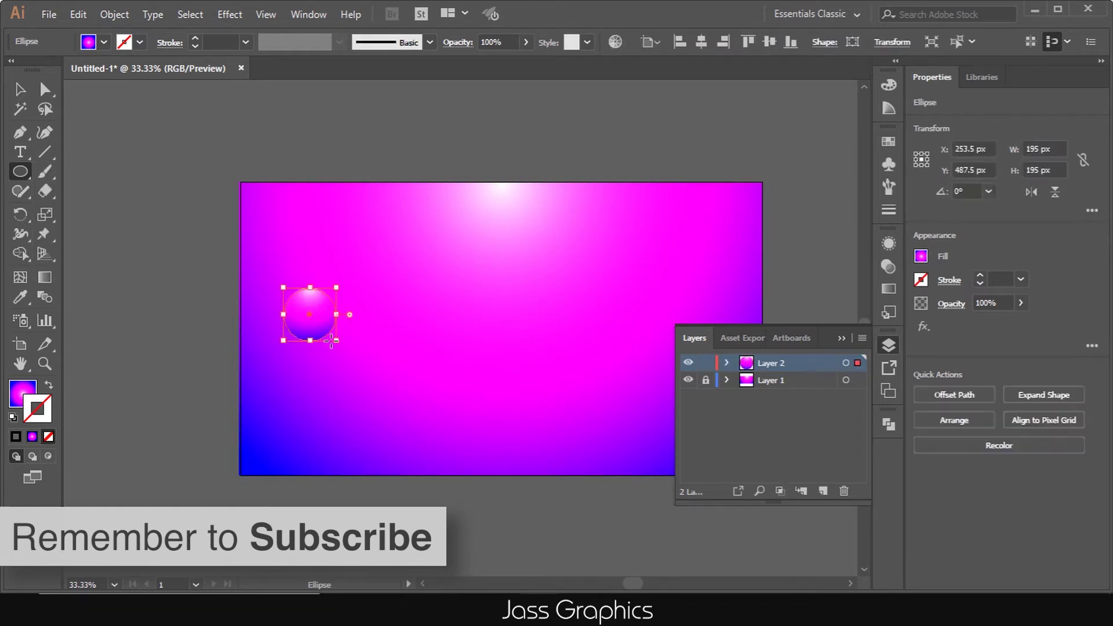
Fill the circle with white (FFFFFF) and enlarge it from its center to about 267 px
left_click(21, 392)
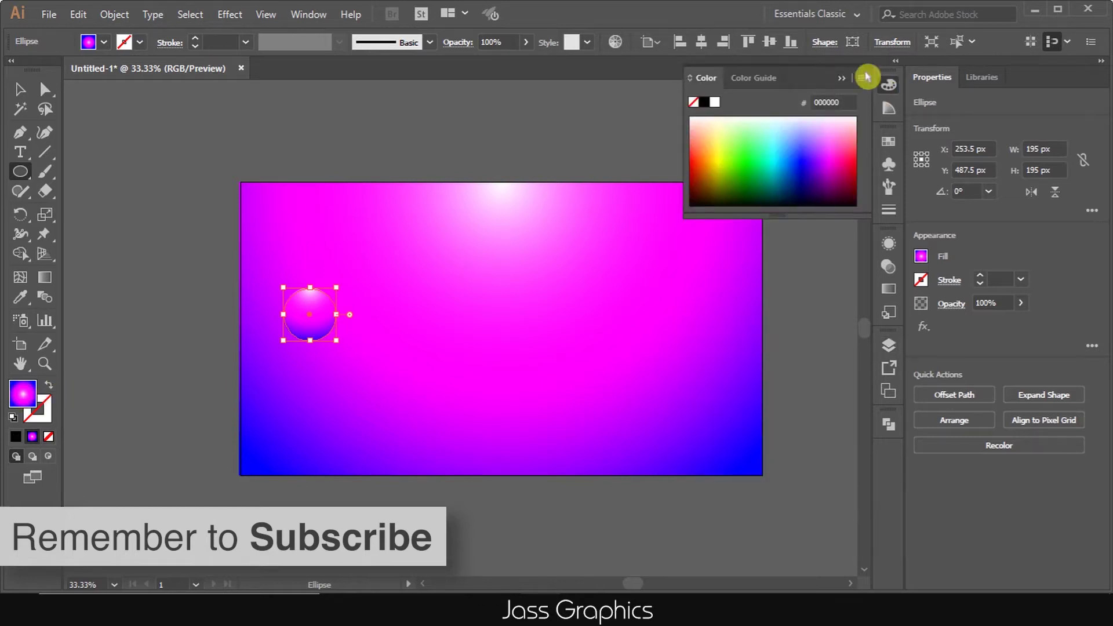
left_click(714, 103)
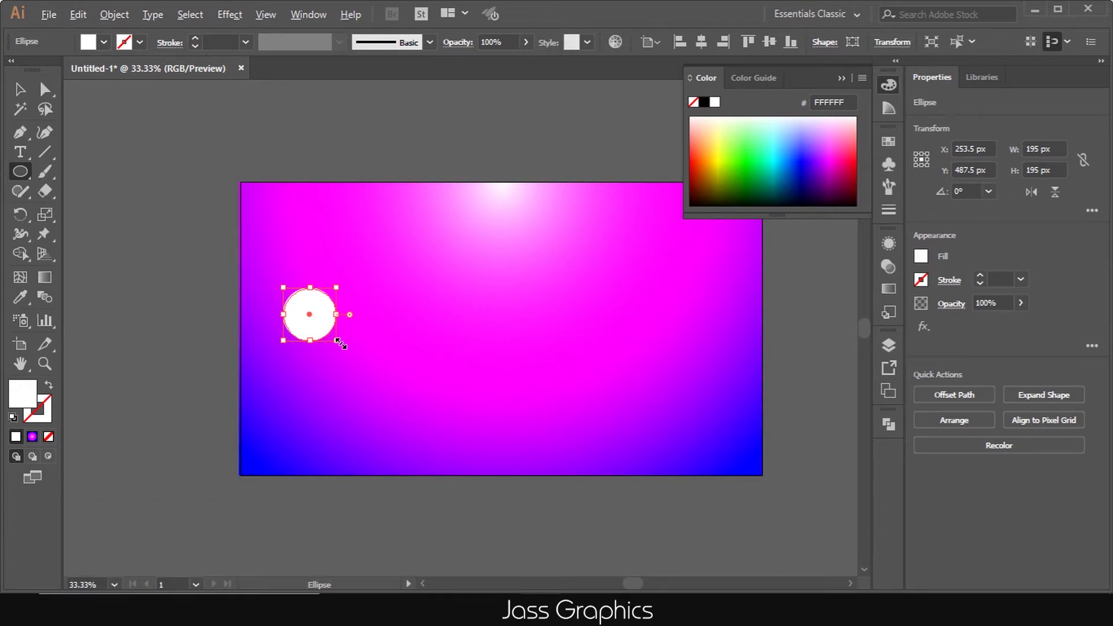
left_click_drag(340, 343, 348, 353)
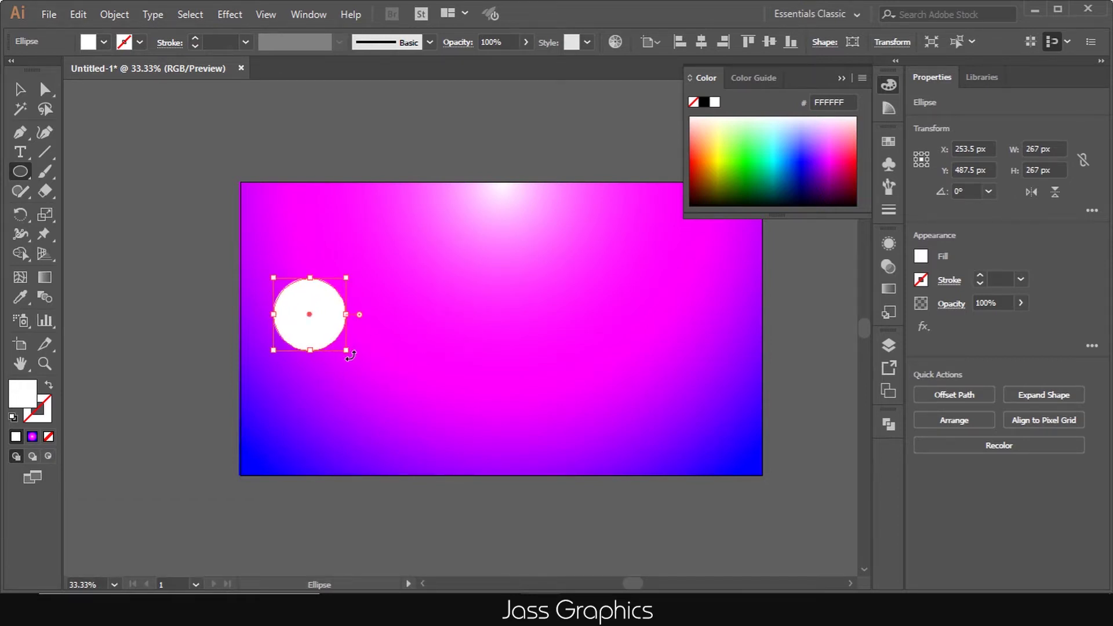
Start a Feather effect on the white circle with preview on and try a 50 px radius
left_click(232, 15)
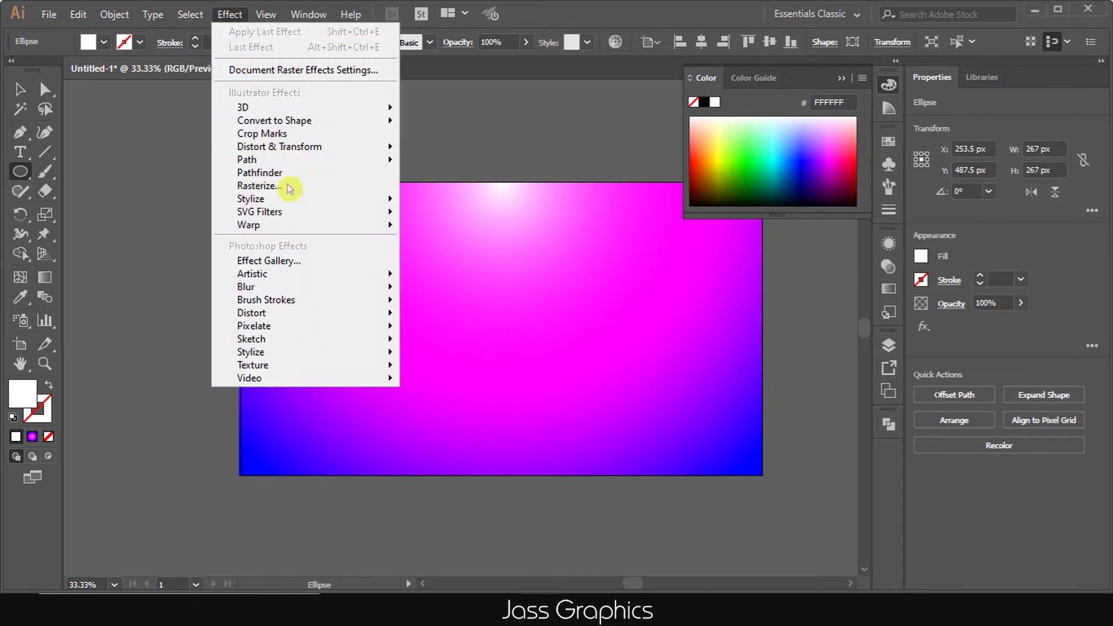
mouse_move(359, 203)
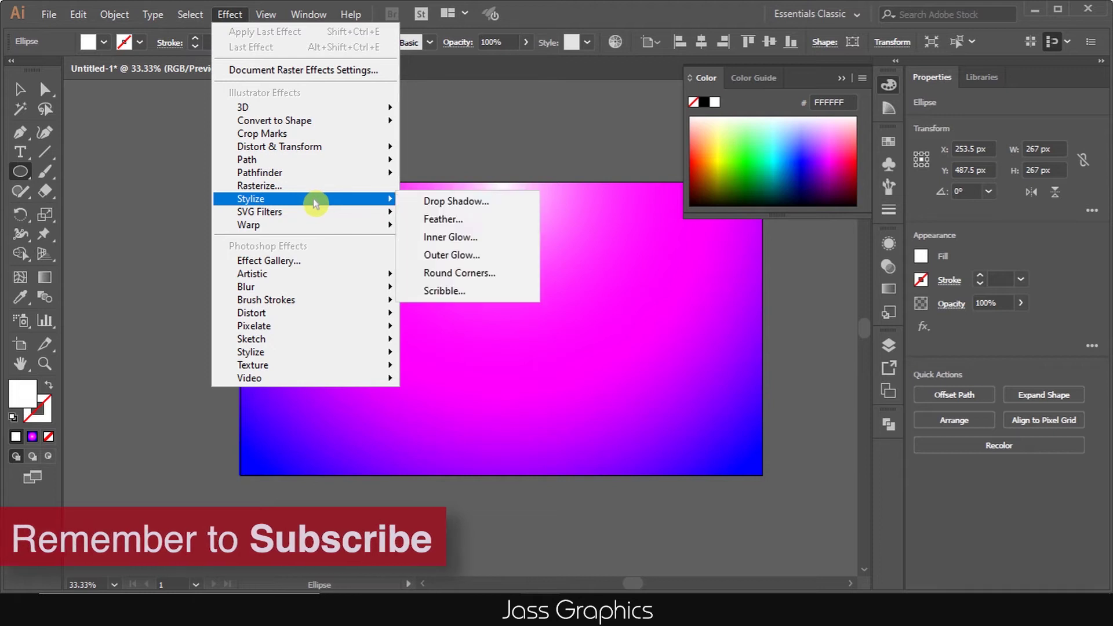
left_click(422, 218)
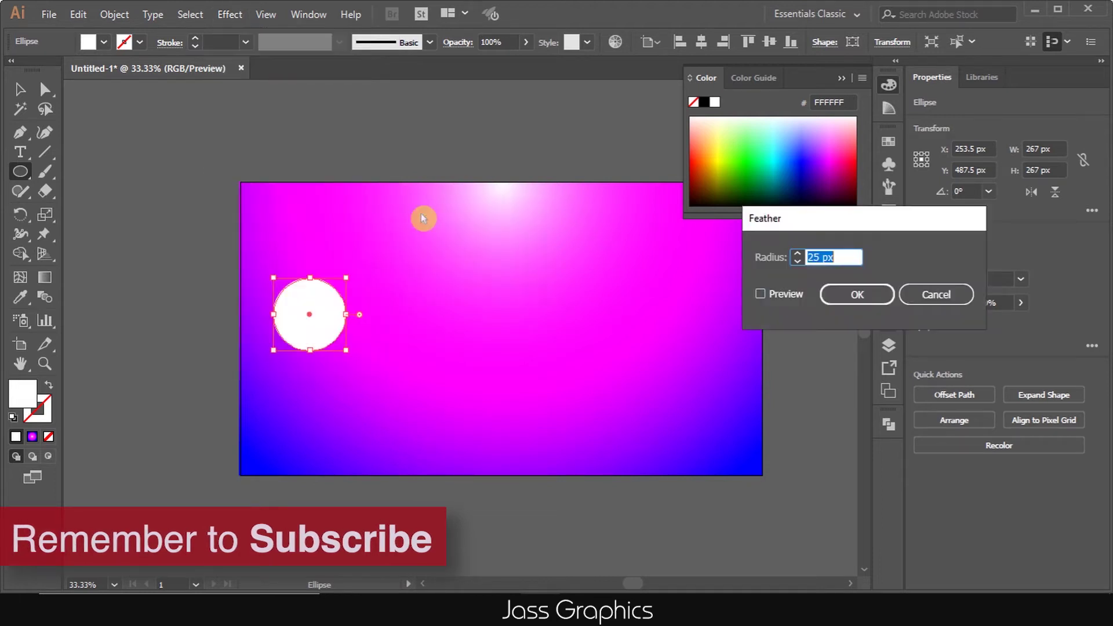
left_click(770, 295)
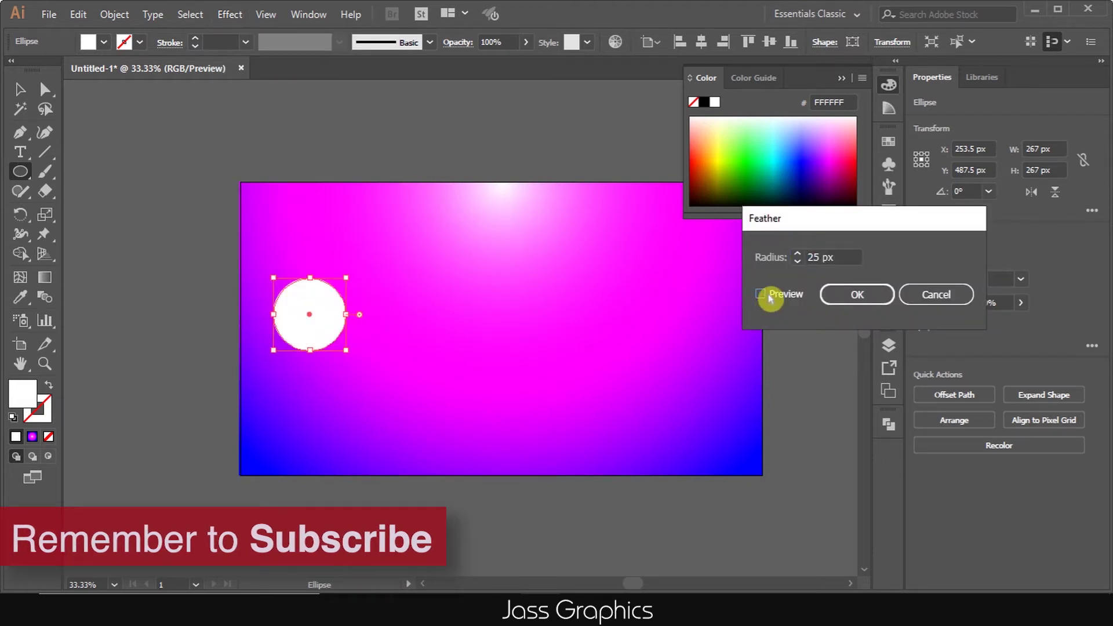
left_click(775, 306)
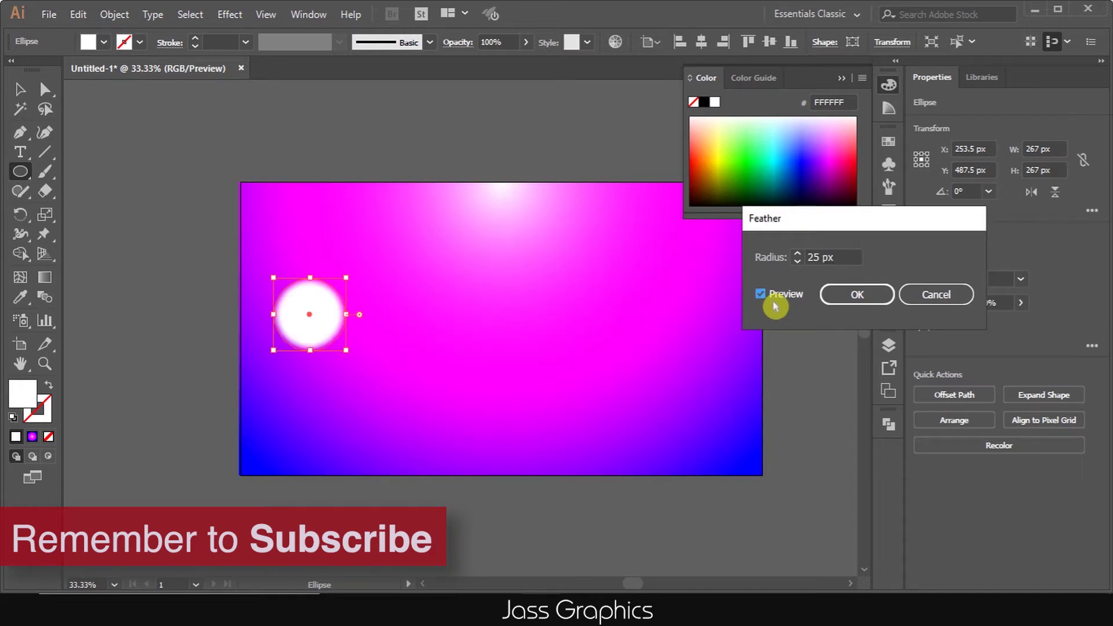
double_click(806, 256)
type("50")
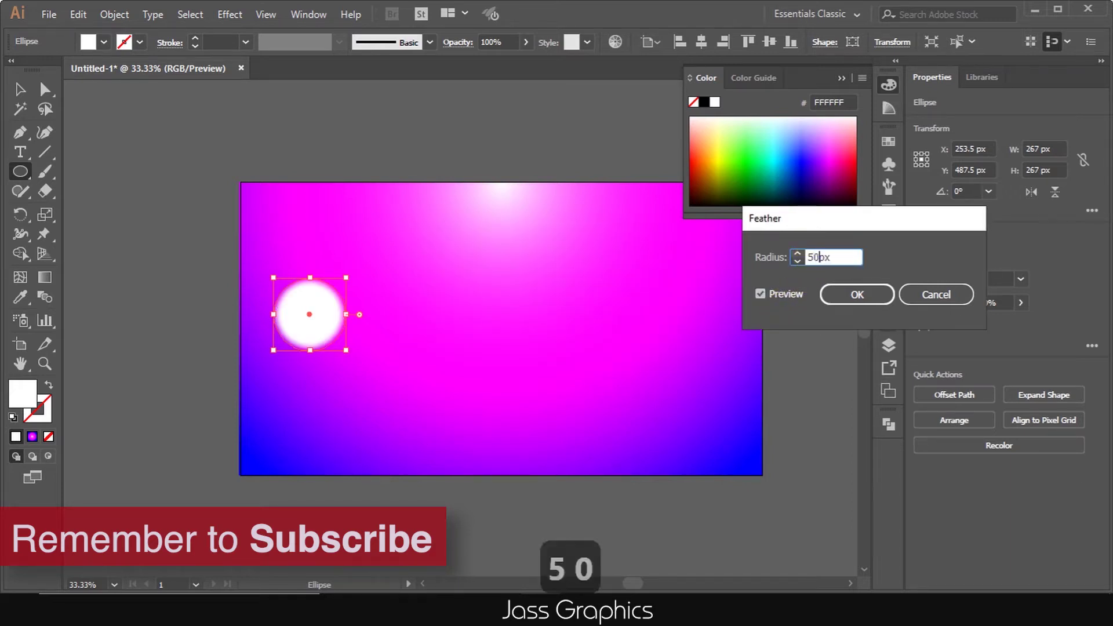
left_click(771, 294)
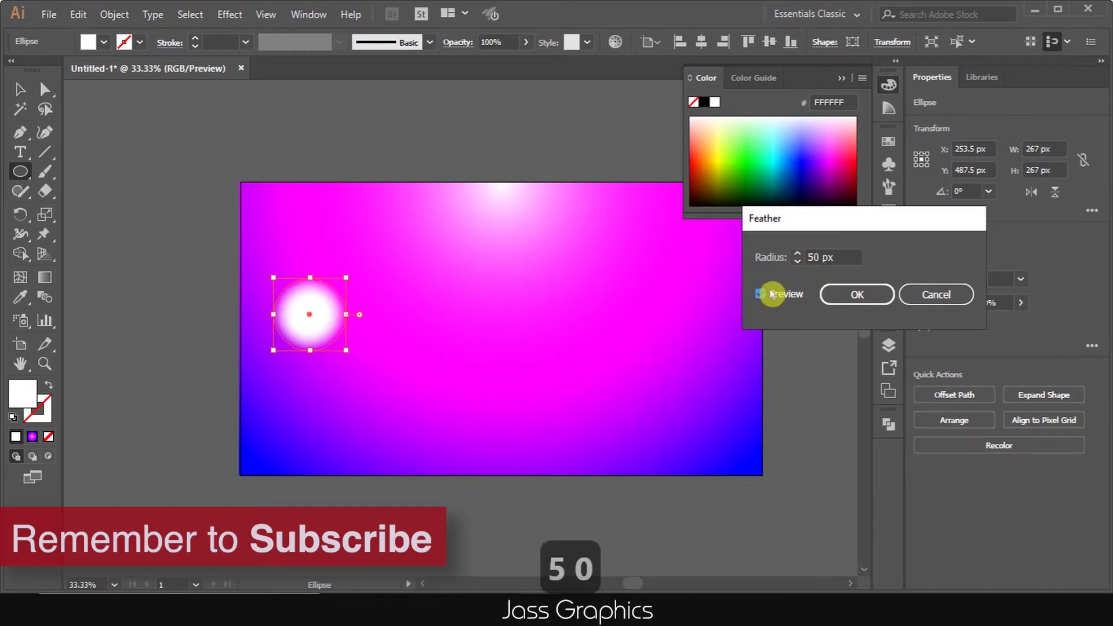
Set the Feather radius to 70 px and apply the effect to the circle
double_click(825, 261)
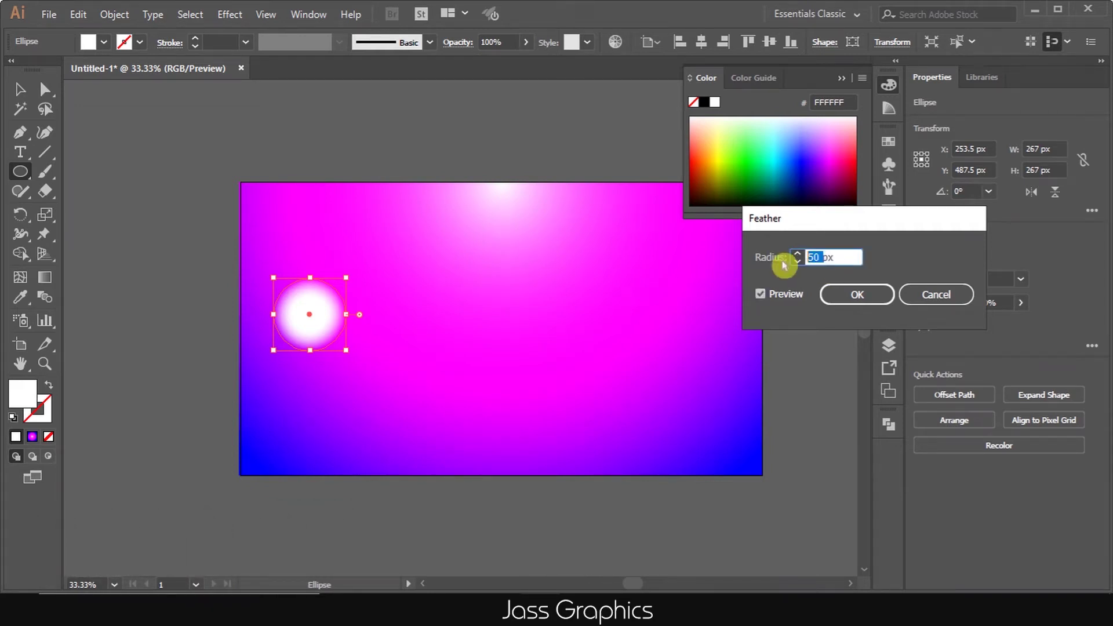
type("7")
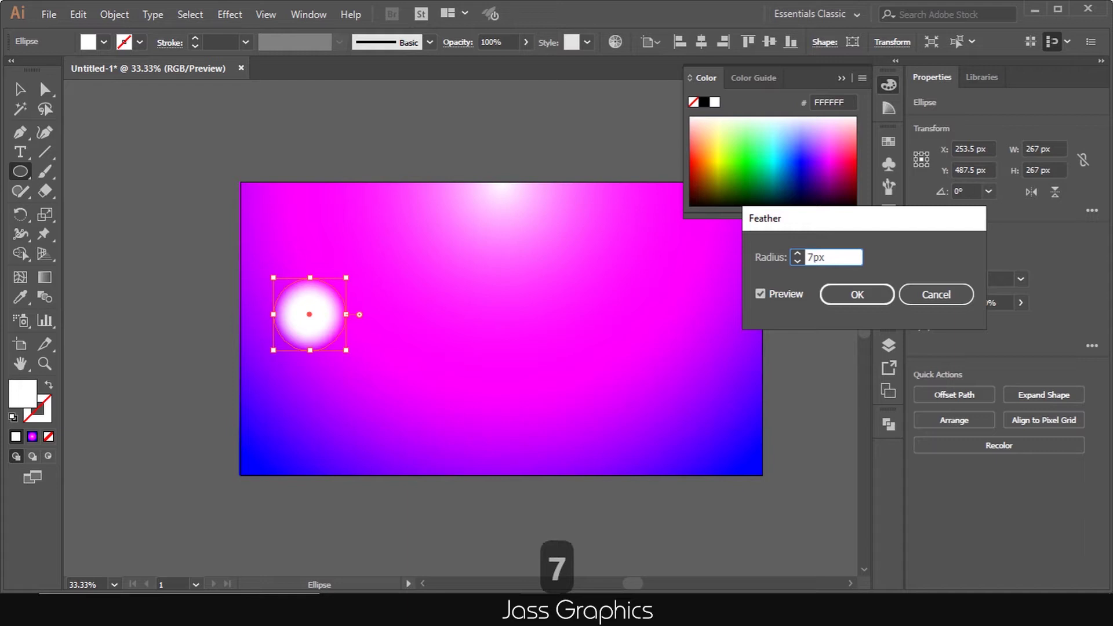
type("0")
left_click(797, 299)
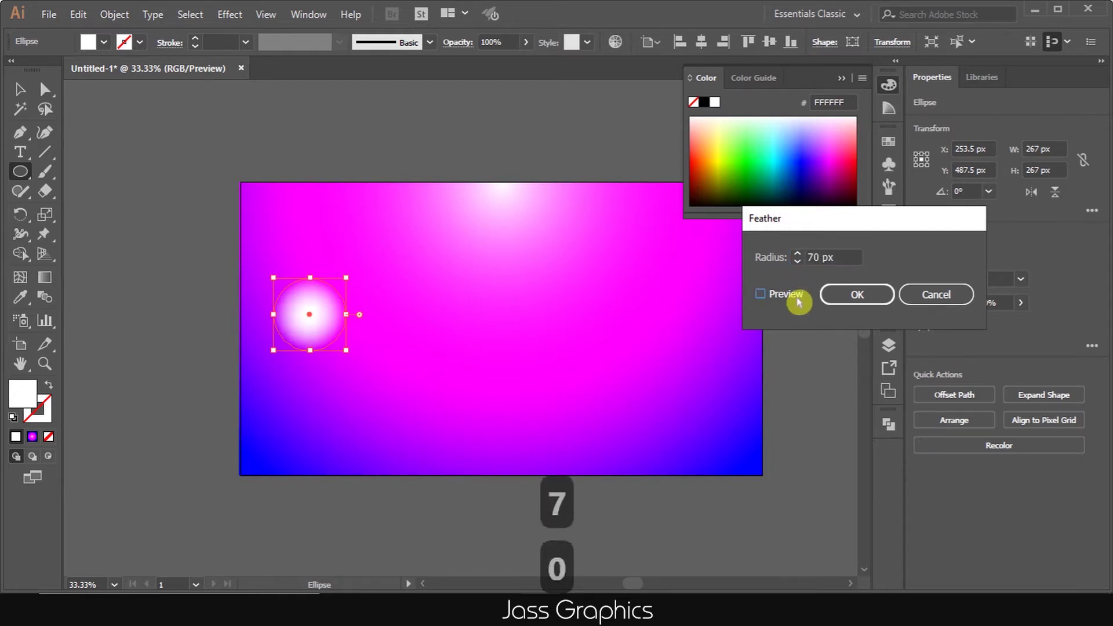
left_click(841, 297)
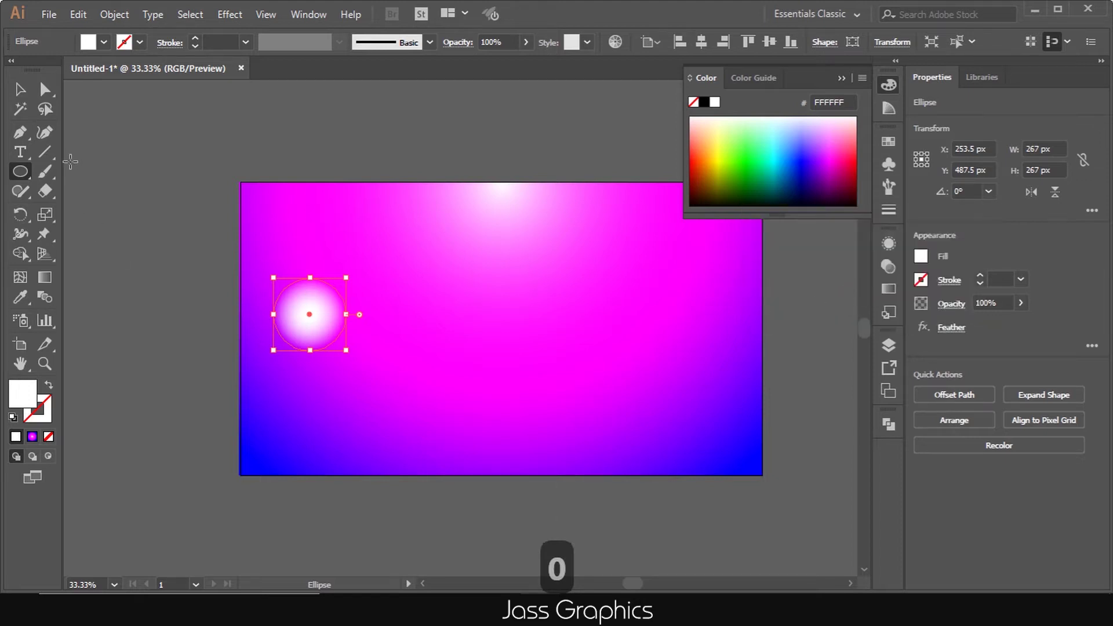
Scatter 15 copies of the feathered circle across the sides and lower half of the artboard, some overlapping its edges
left_click(31, 90)
key("v")
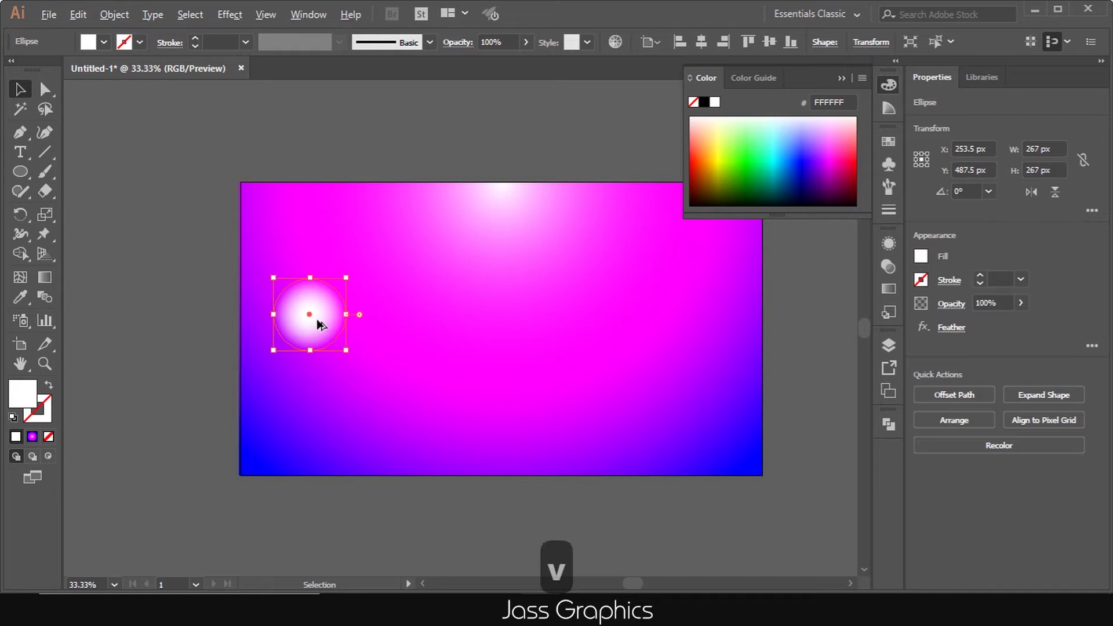
left_click_drag(314, 318, 373, 318)
left_click_drag(420, 347, 743, 399)
left_click_drag(743, 399, 694, 472)
left_click_drag(688, 471, 581, 454)
left_click_drag(581, 453, 244, 376)
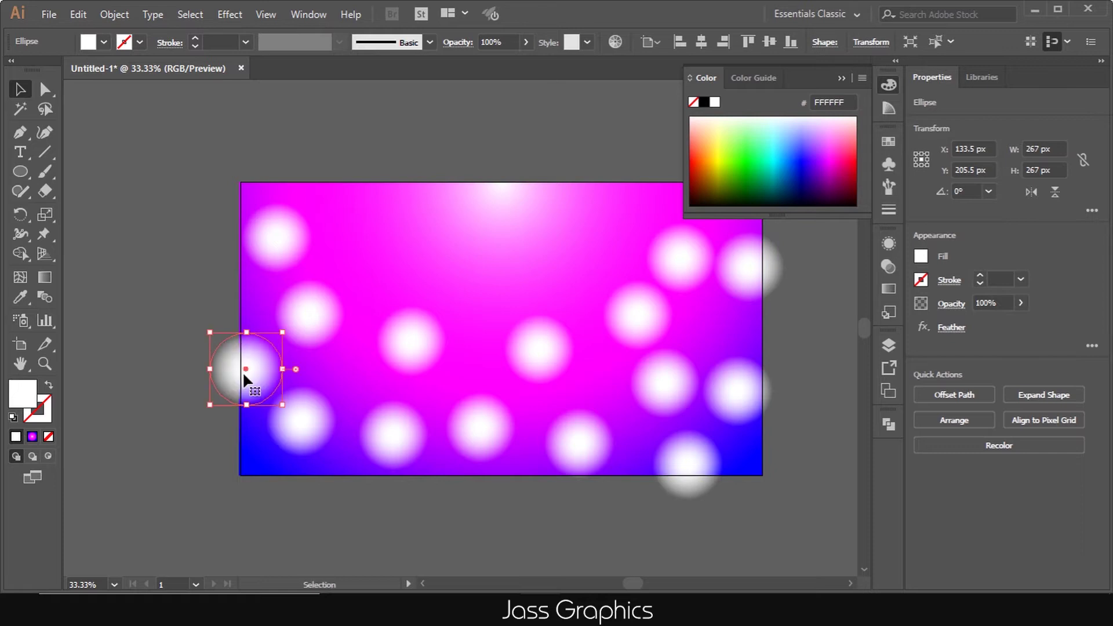
left_click_drag(234, 498, 234, 495)
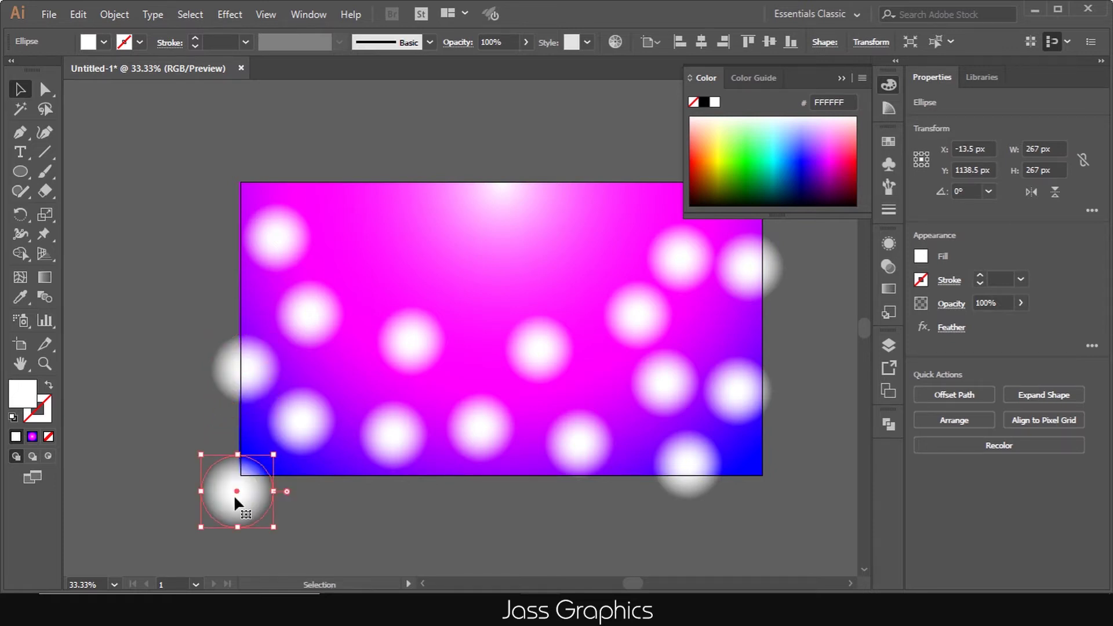
Group all the feathered circles and lower the group's opacity to 30%
left_click_drag(179, 211, 809, 534)
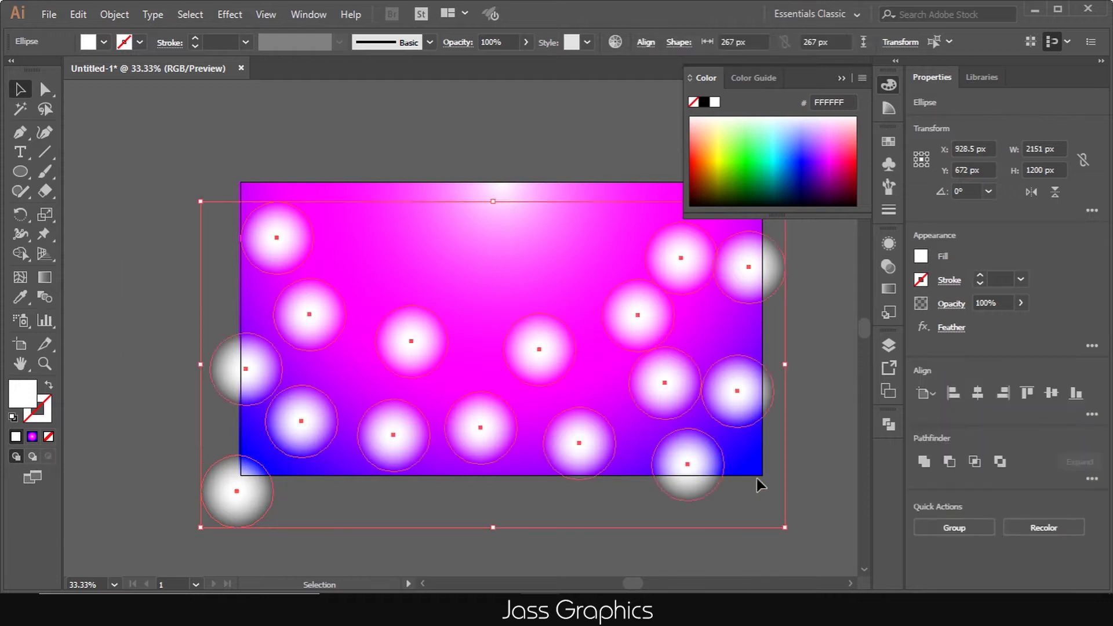
key("ctrl+g")
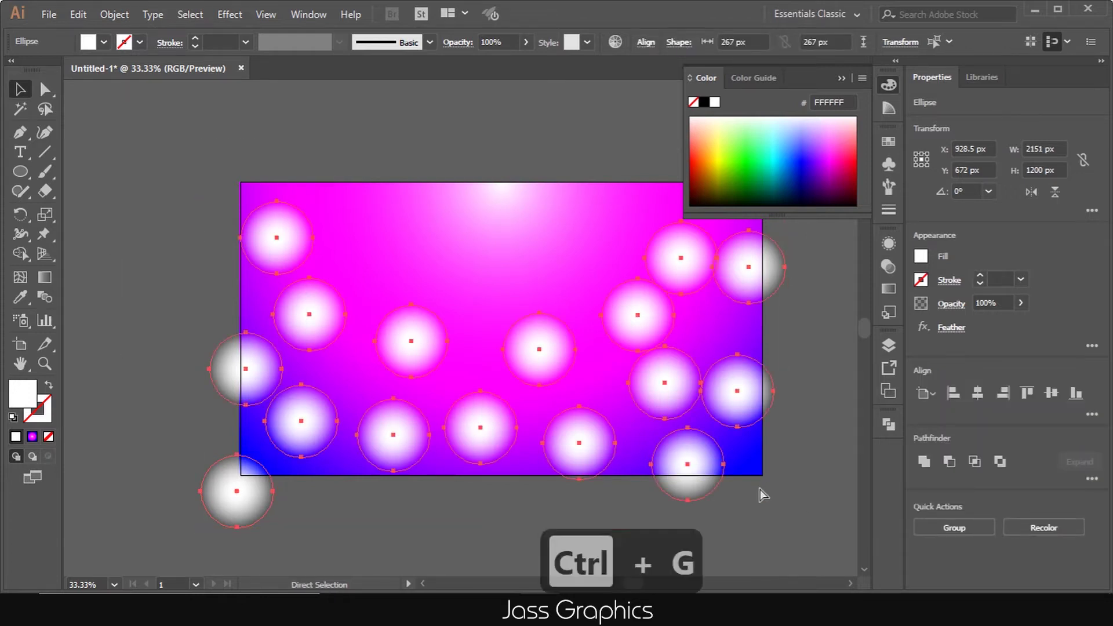
left_click(841, 79)
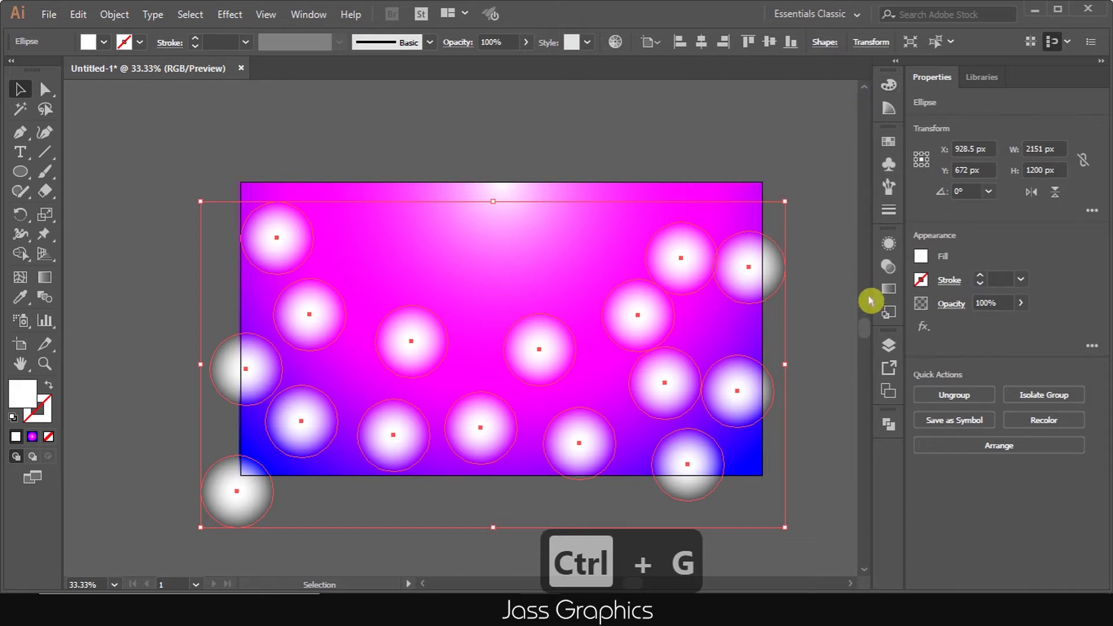
left_click(525, 43)
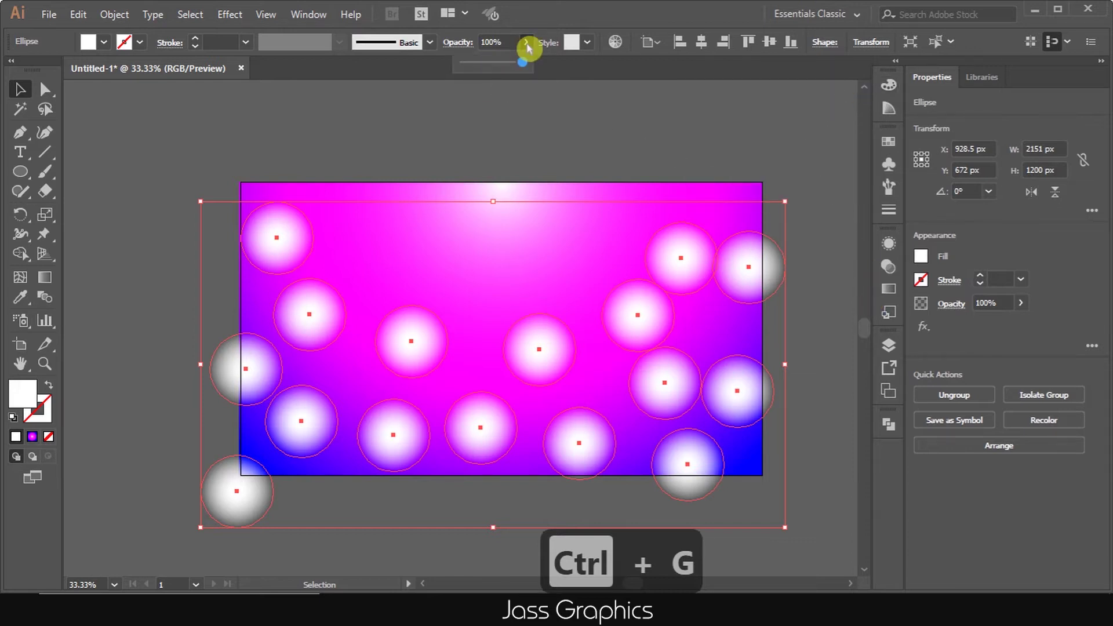
left_click(482, 64)
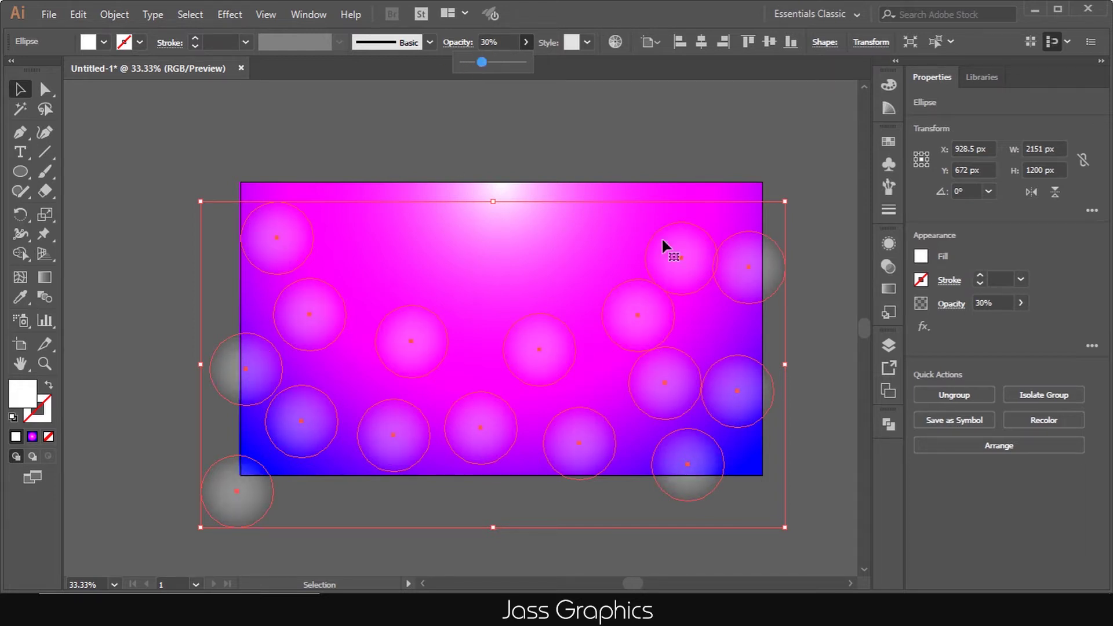
Lock Layer 2 with the circle group and add a new layer above it
left_click(883, 350)
left_click(706, 363)
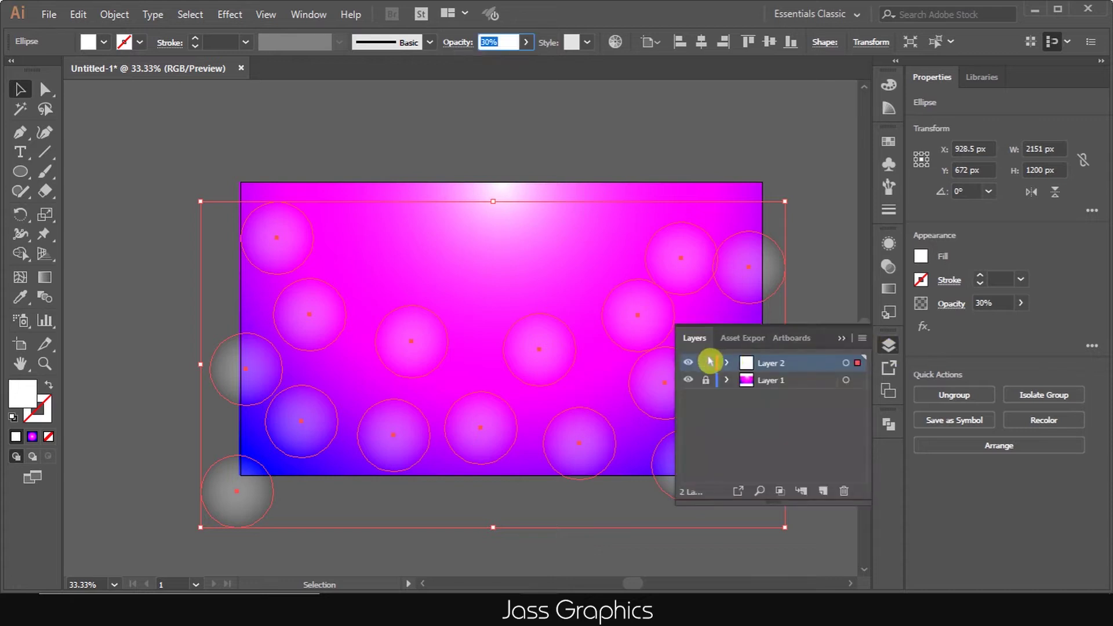
left_click(825, 491)
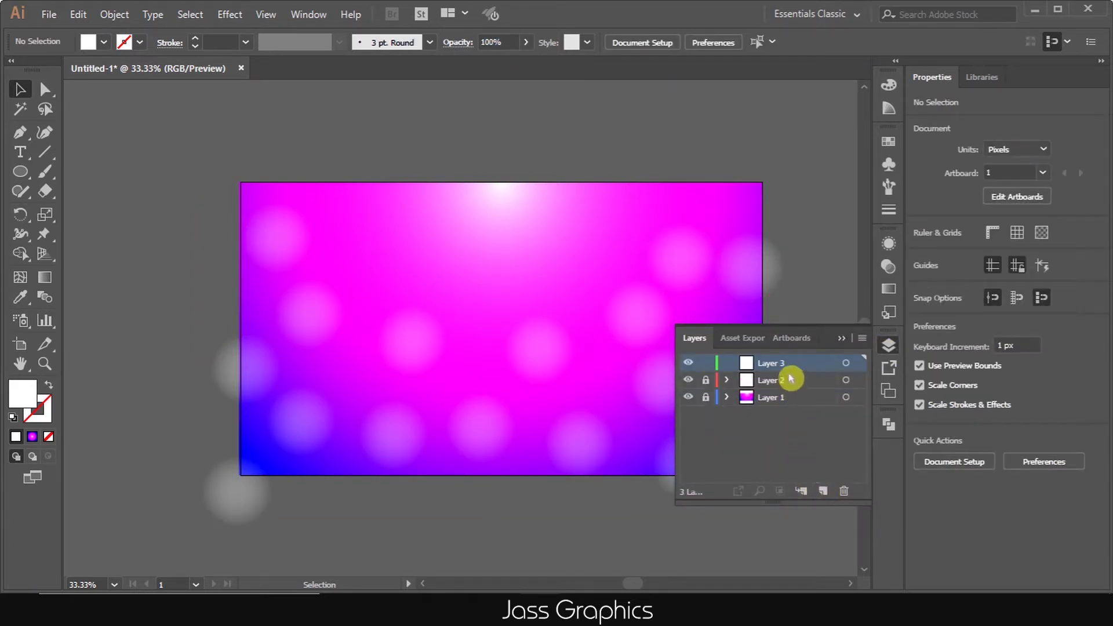
Draw a white circle on Layer 3 near the artboard's upper-left area and shrink it to about 169 by 165 px
left_click(20, 171)
left_click_drag(273, 259, 326, 312)
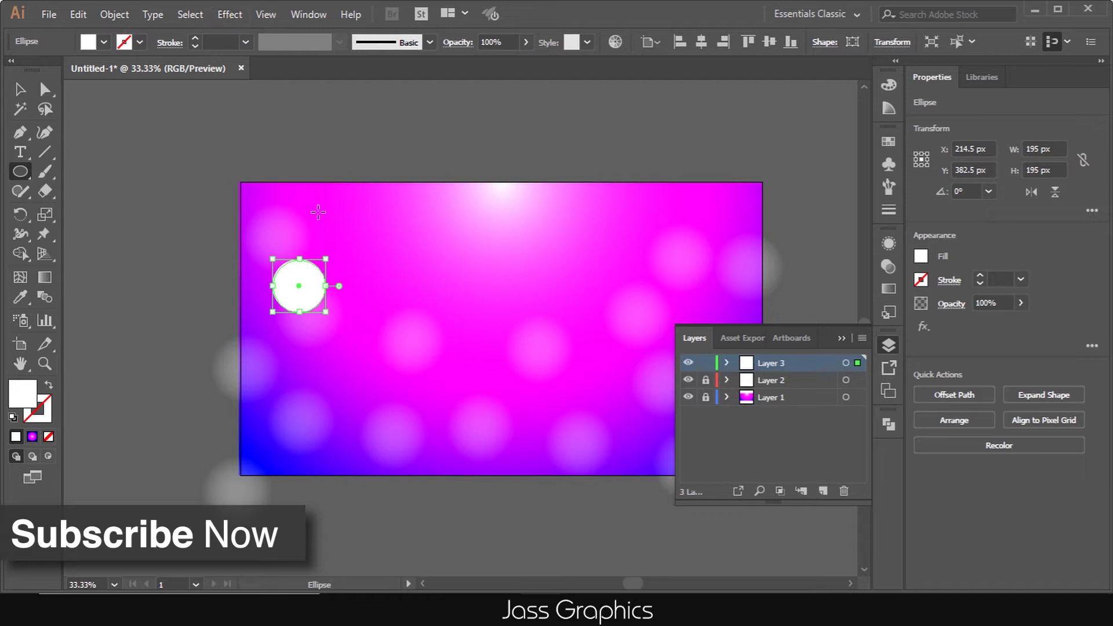
scroll(314, 201, "up", 1)
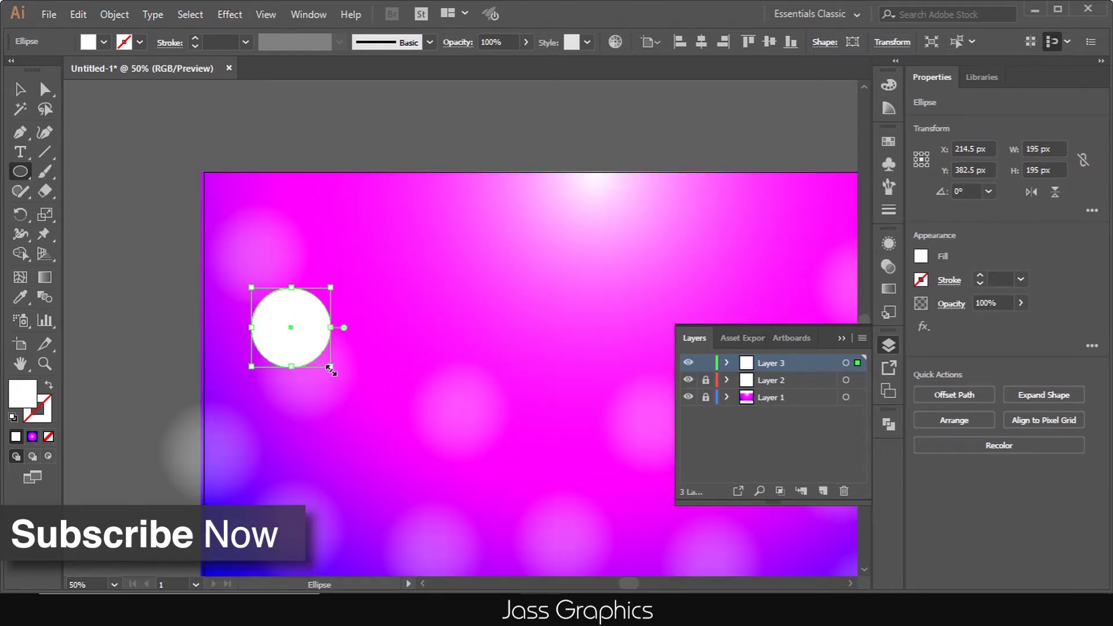
left_click_drag(330, 370, 327, 364)
Apply a Feather effect with a 50 px radius to the Layer 3 circle and switch to the Selection tool
left_click(229, 14)
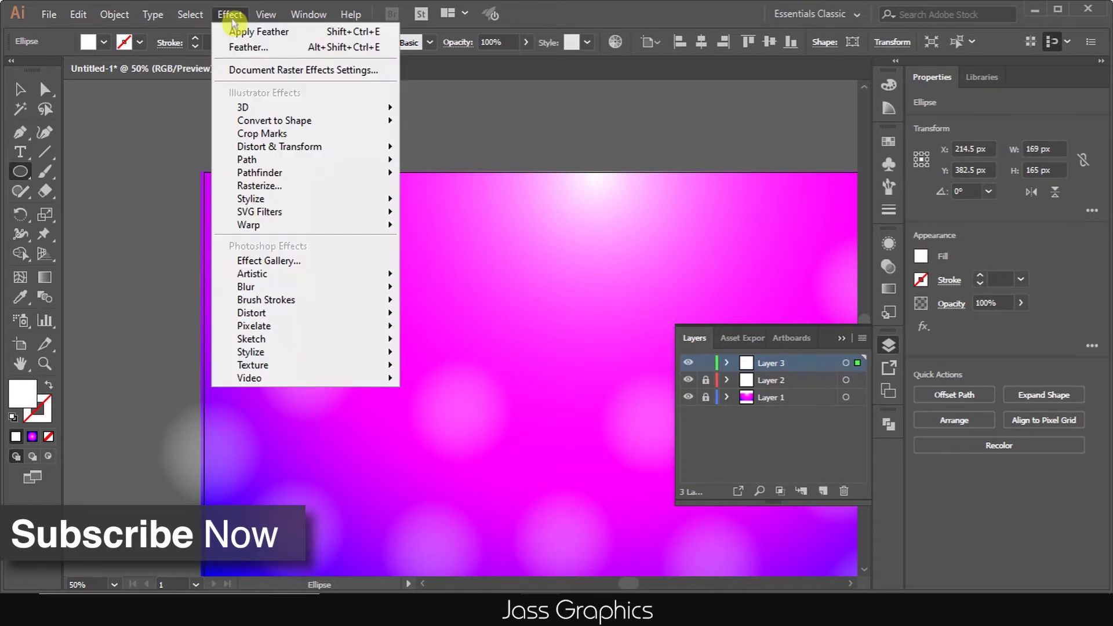
mouse_move(336, 204)
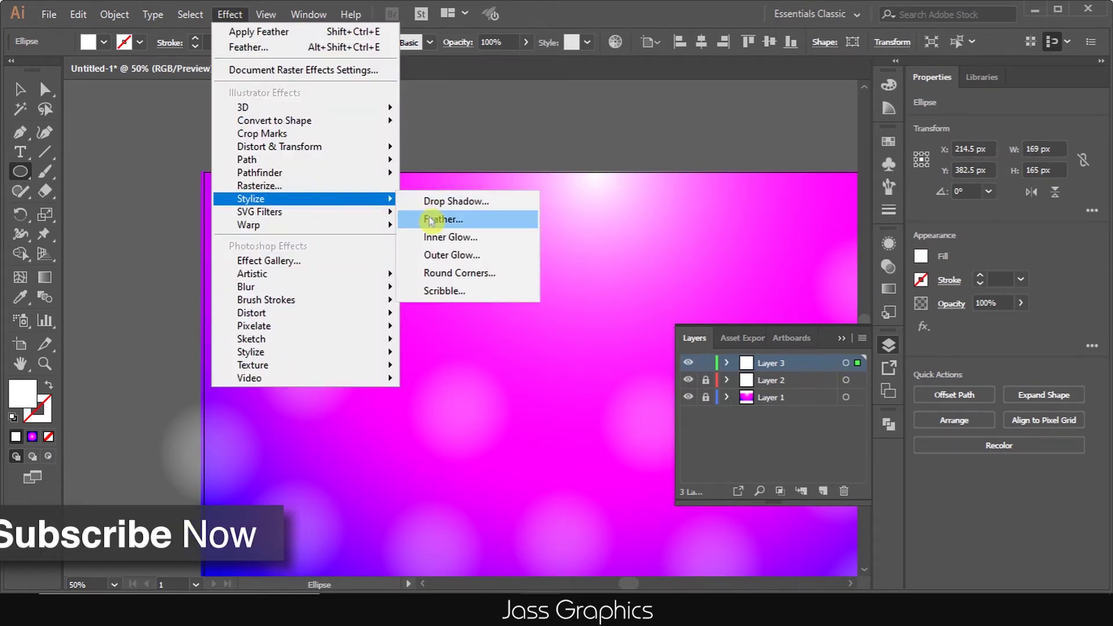
left_click(476, 217)
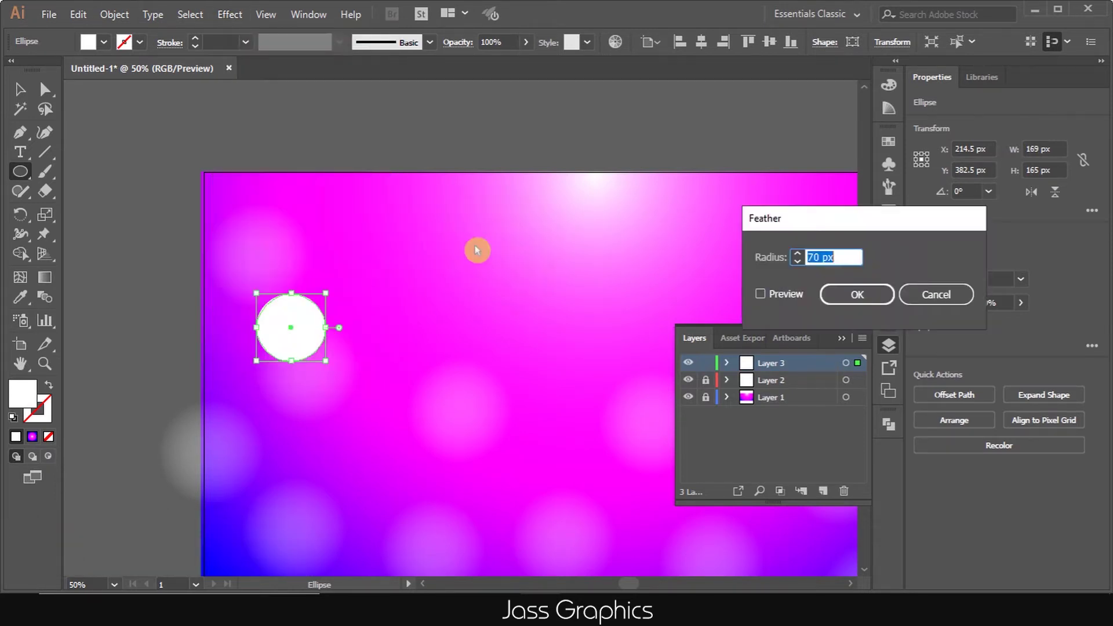
left_click(760, 294)
double_click(816, 257)
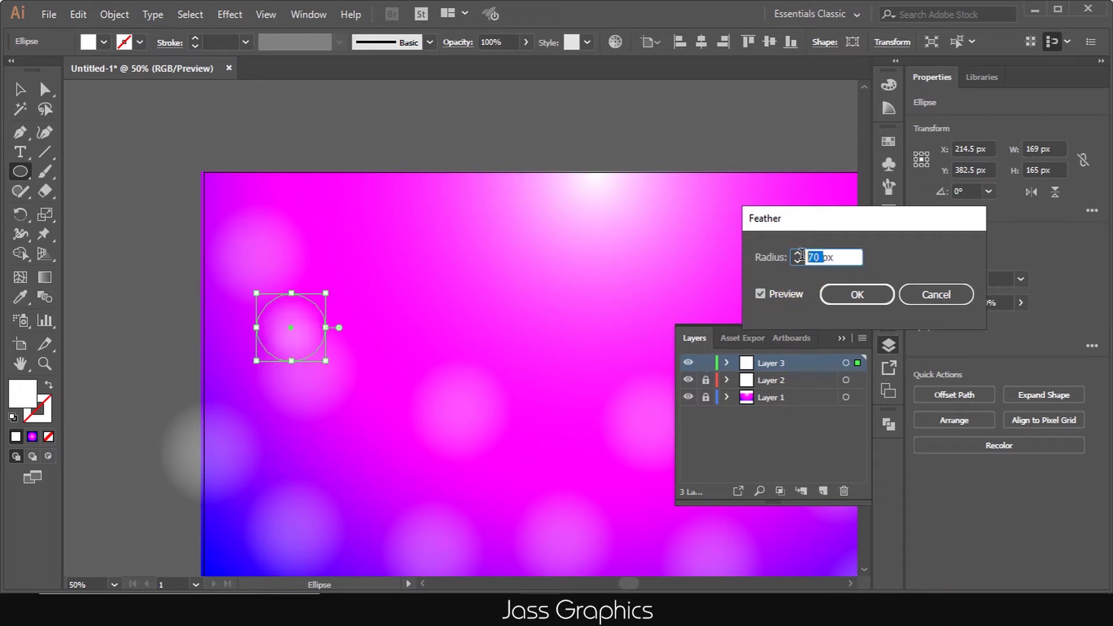
type("50")
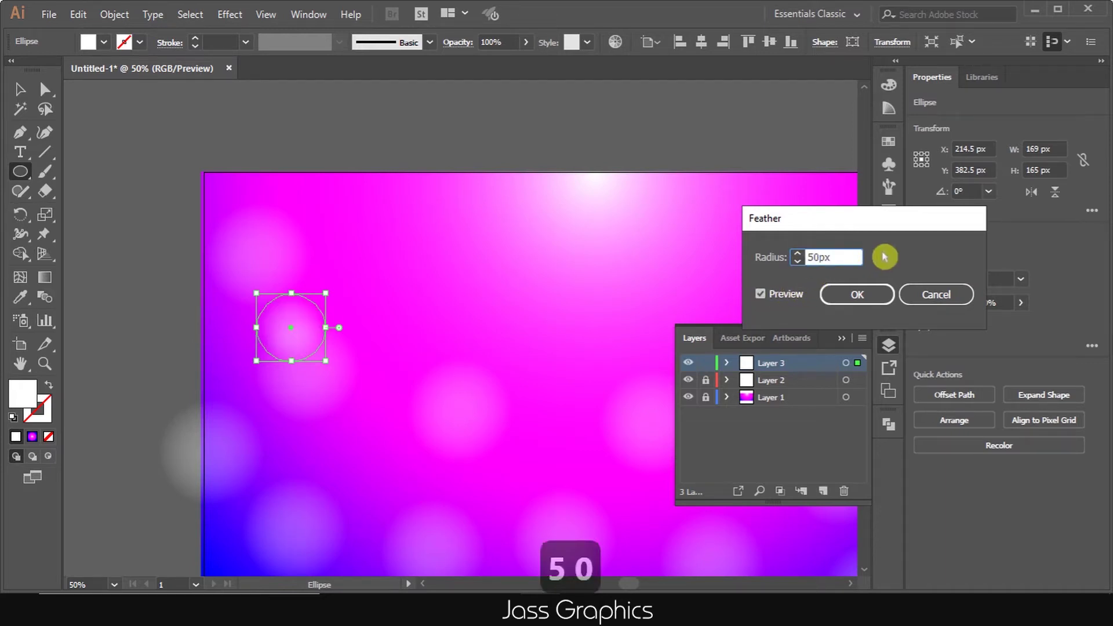
left_click(782, 294)
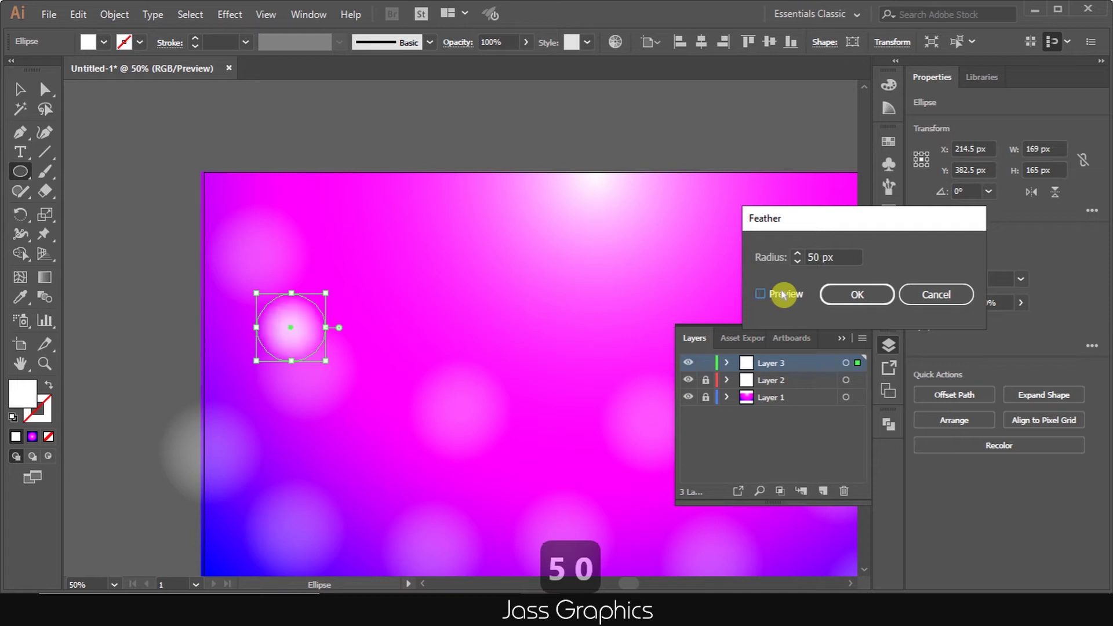
left_click(853, 295)
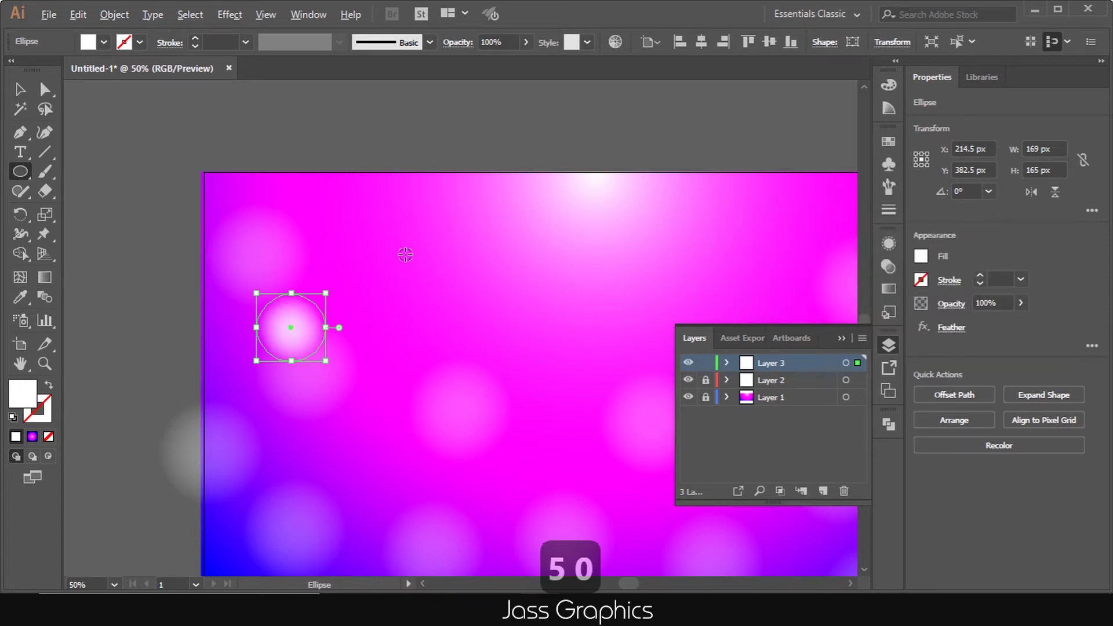
scroll(406, 254, "down", 1)
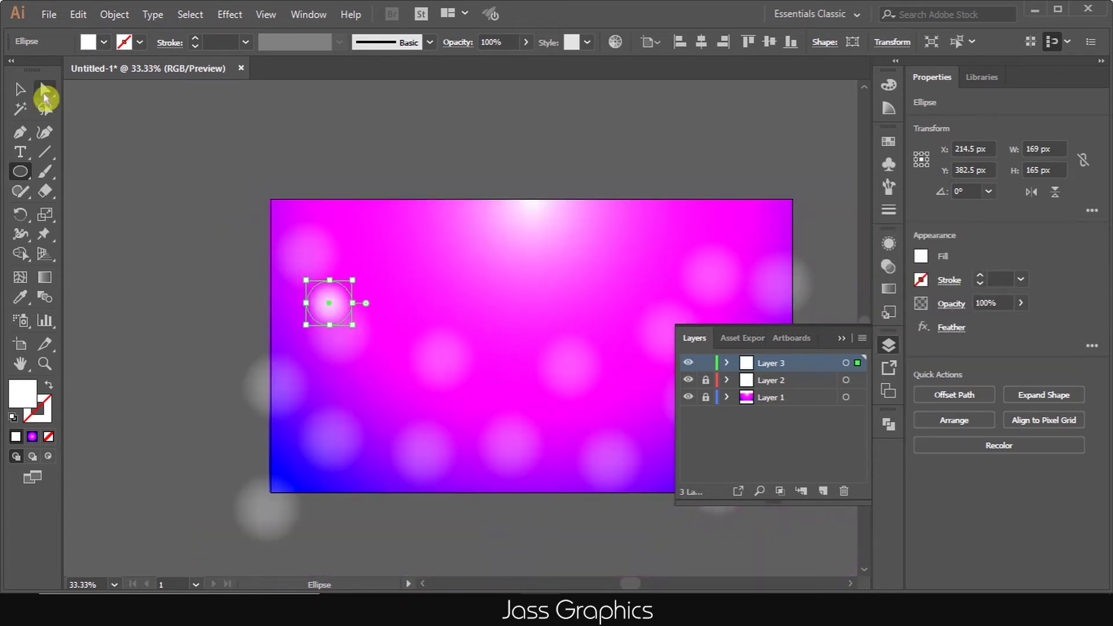
key("v")
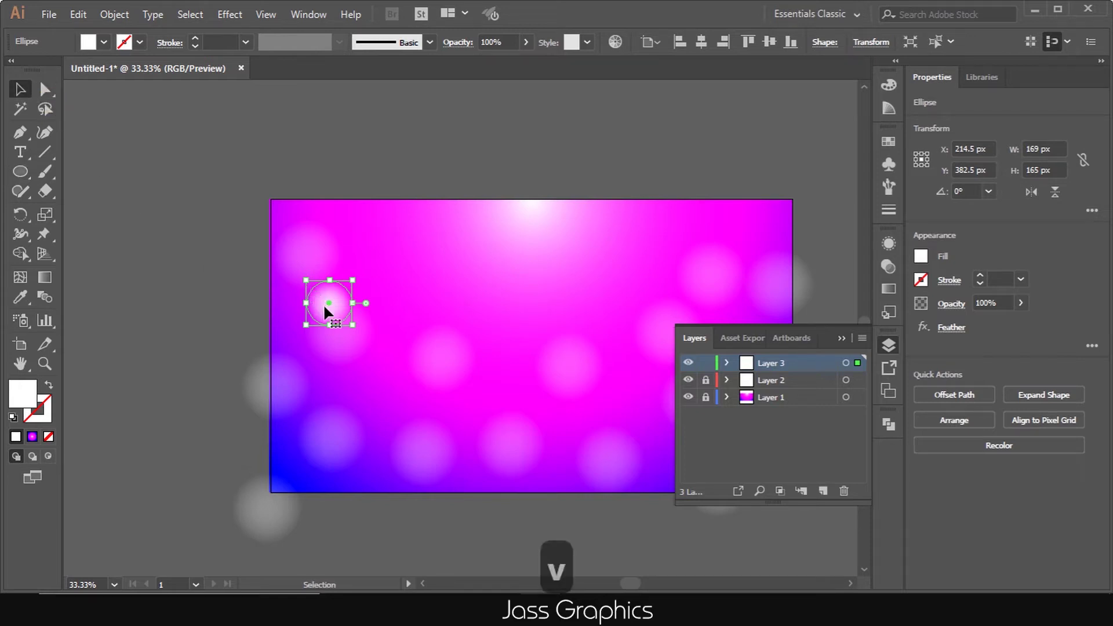
Duplicate the feathered circle to its lower right and enlarge both circles proportionally to about 213 by 208 px
left_click_drag(328, 304, 370, 365, "alt")
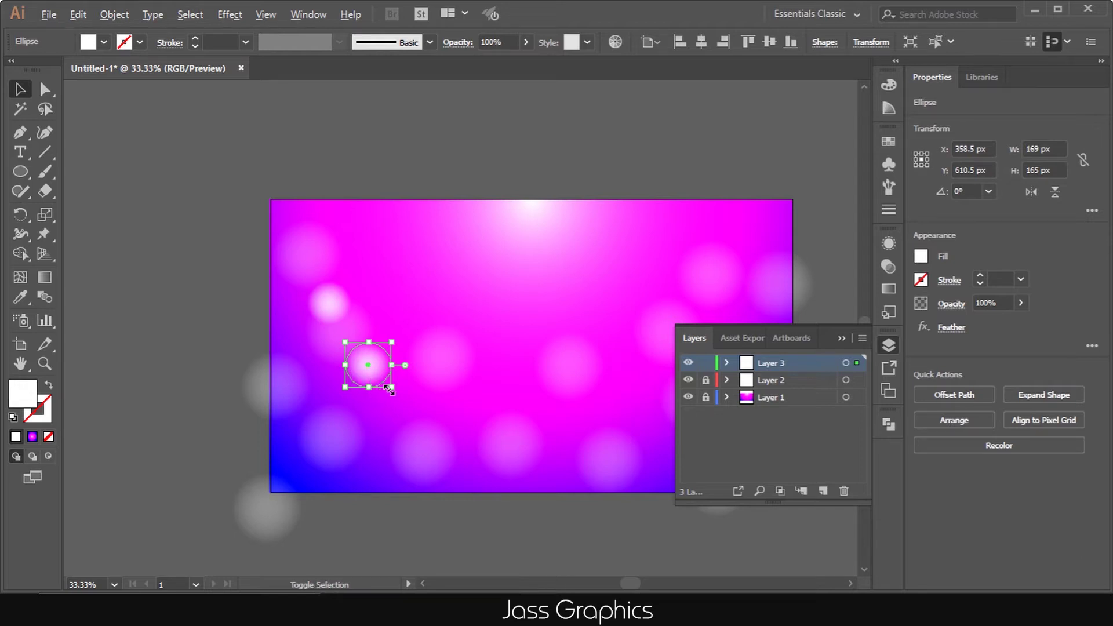
left_click_drag(389, 390, 399, 396, "alt+shift")
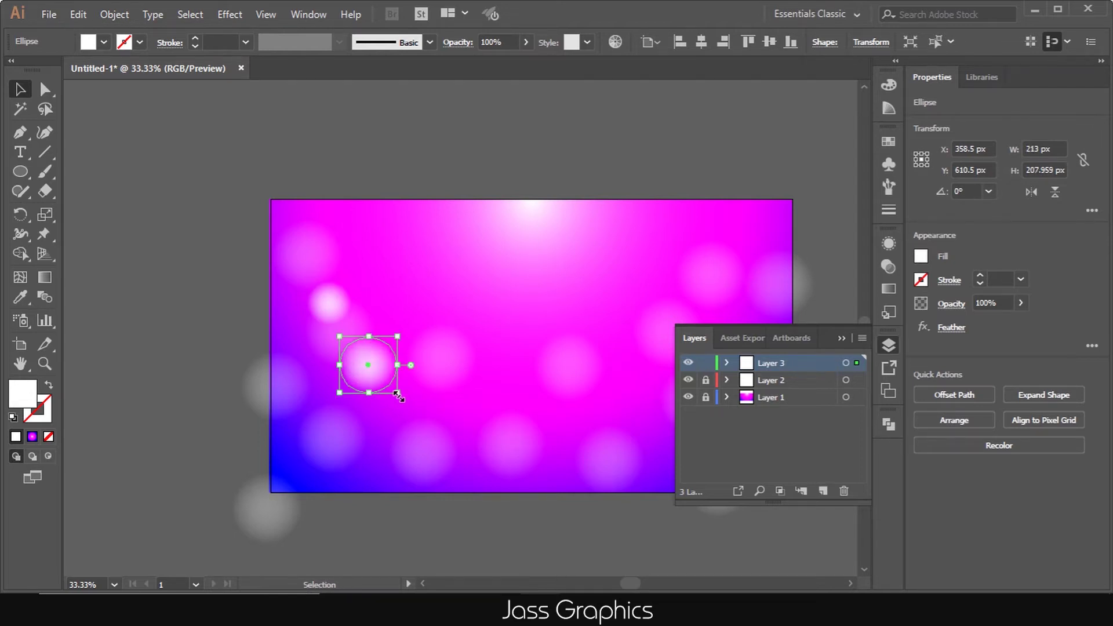
left_click(335, 313)
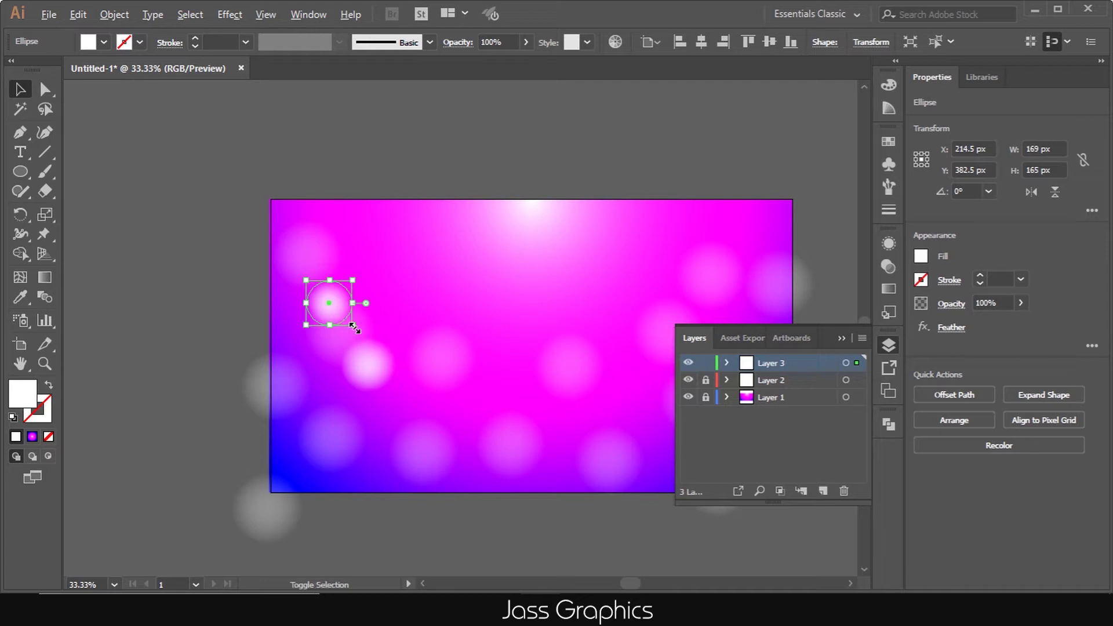
left_click_drag(352, 327, 768, 226, "alt+shift")
Scatter copies of the enlarged feathered circle across the whole artboard, including its edges and corners
left_click(843, 339)
scroll(733, 290, "down", 2)
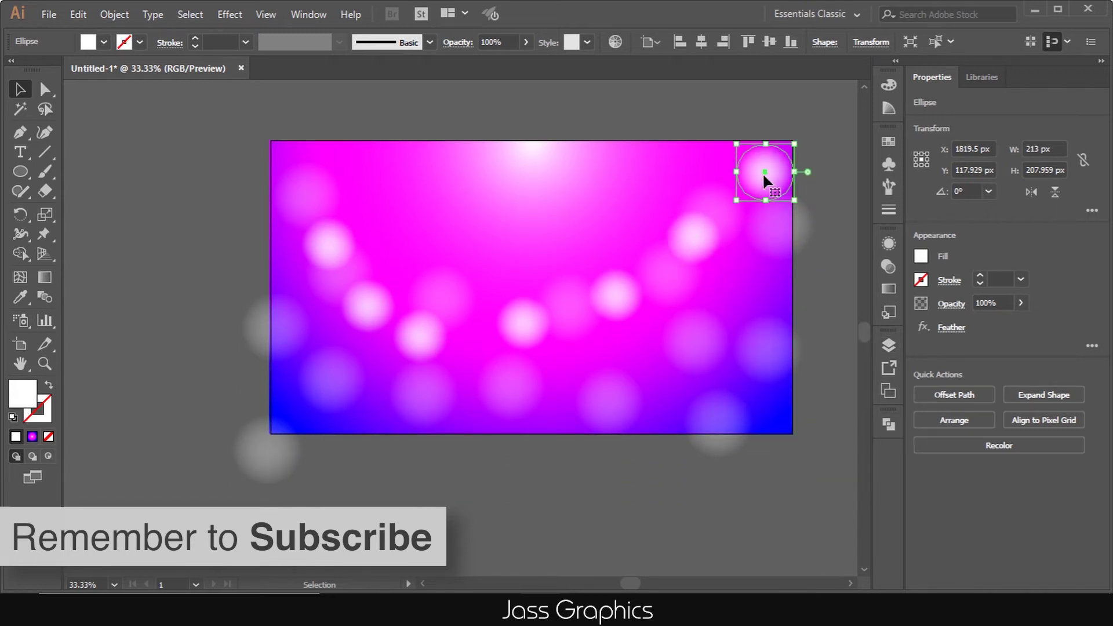
left_click_drag(763, 172, 399, 418, "alt")
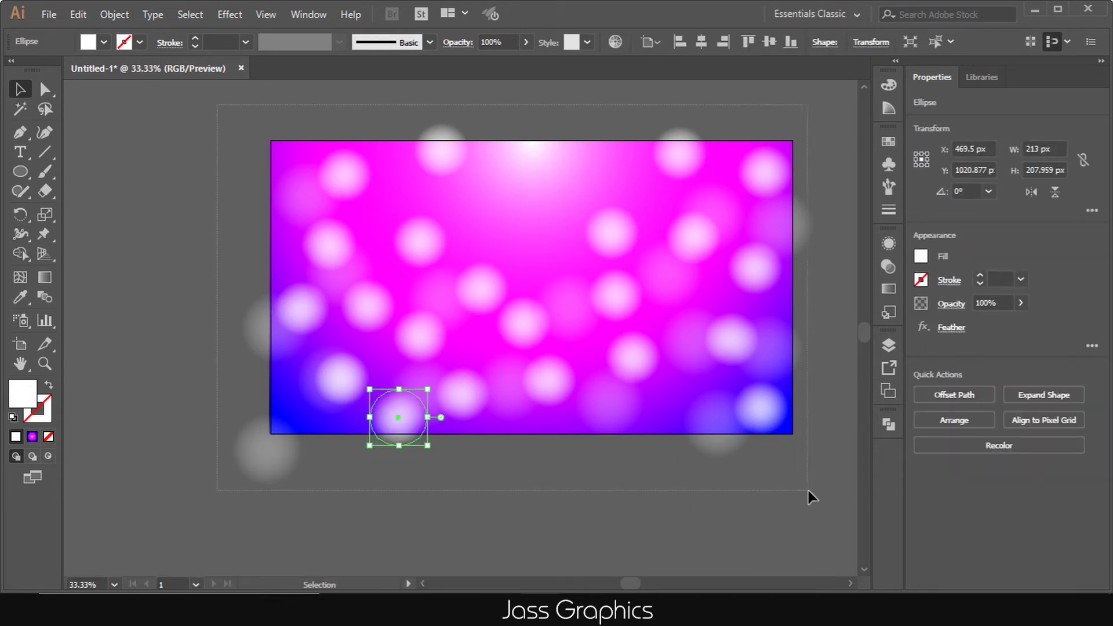
Group all the Layer 3 circles, lower the group's opacity and deselect it
left_click(809, 494)
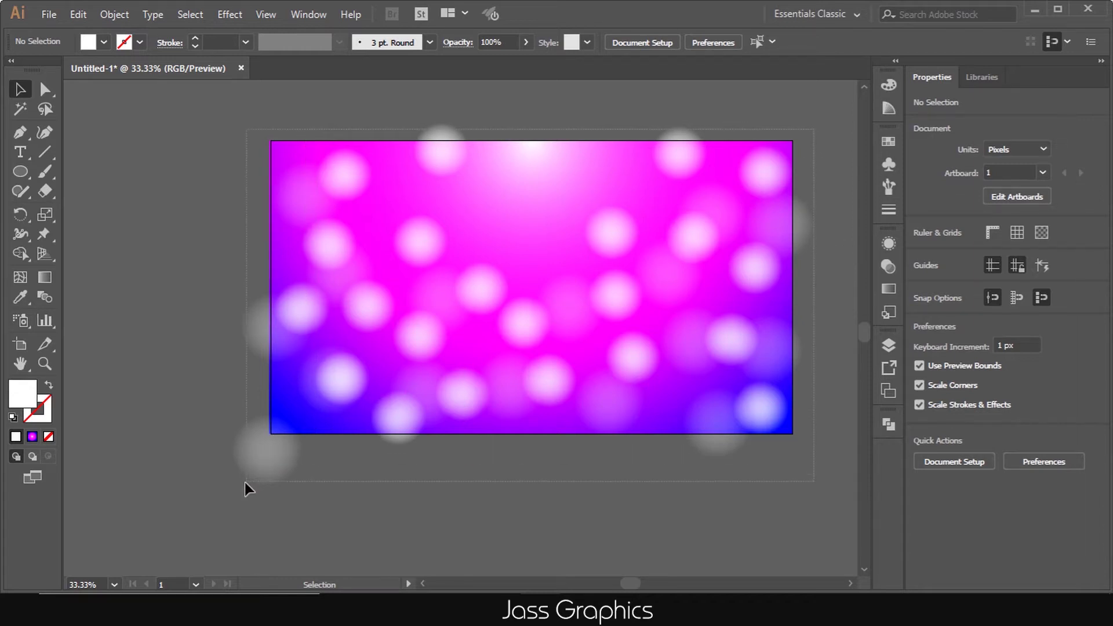
key("ctrl+a")
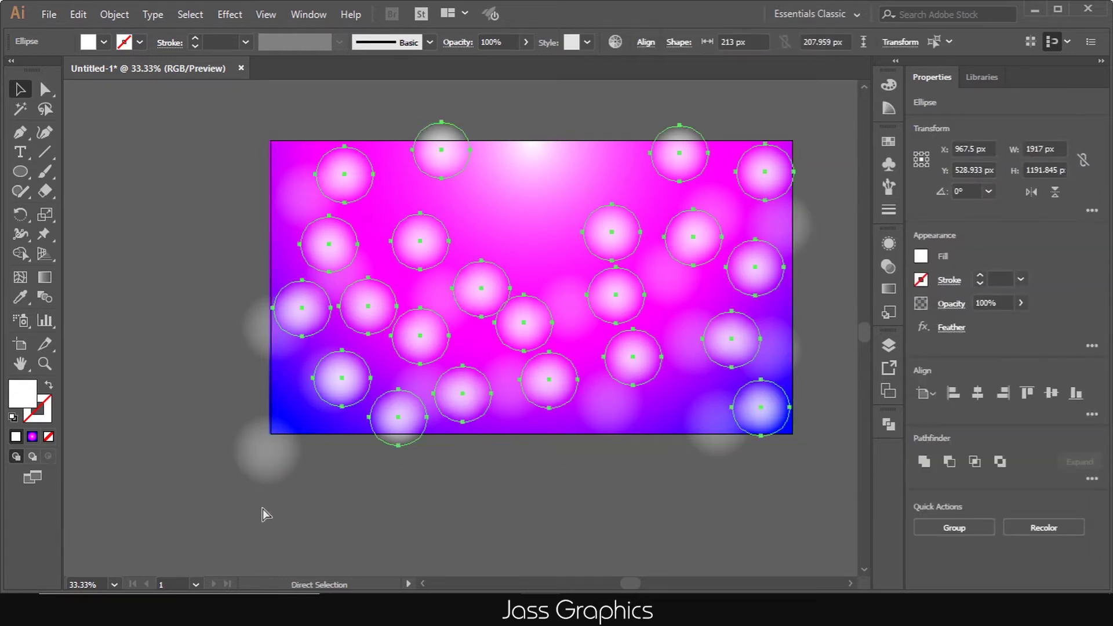
key("ctrl+g")
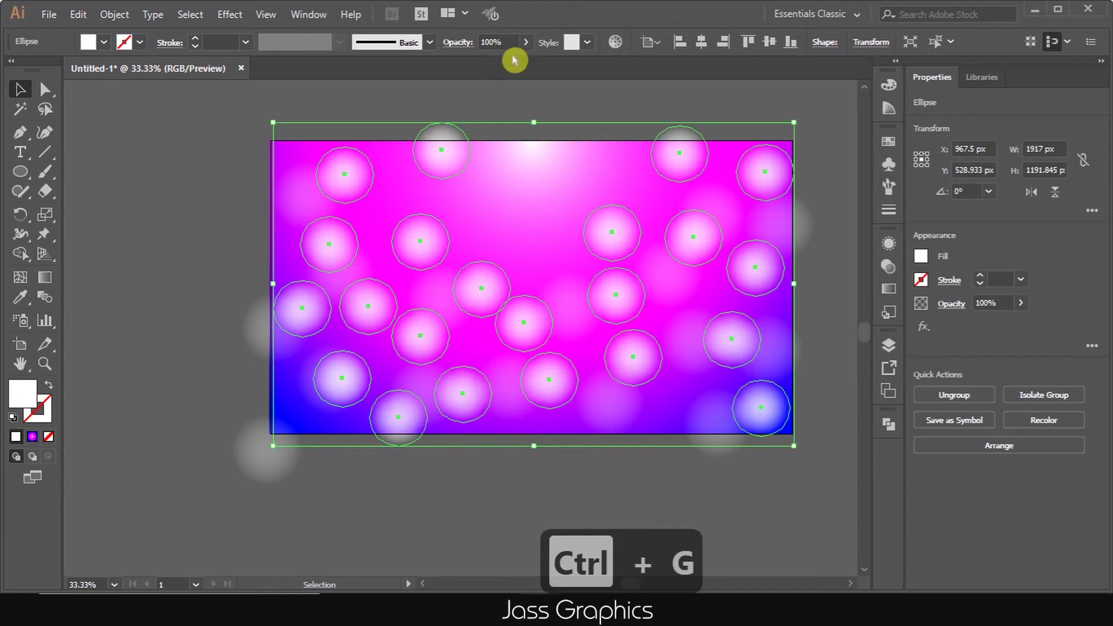
left_click(525, 42)
left_click_drag(524, 62, 490, 62)
left_click(207, 225)
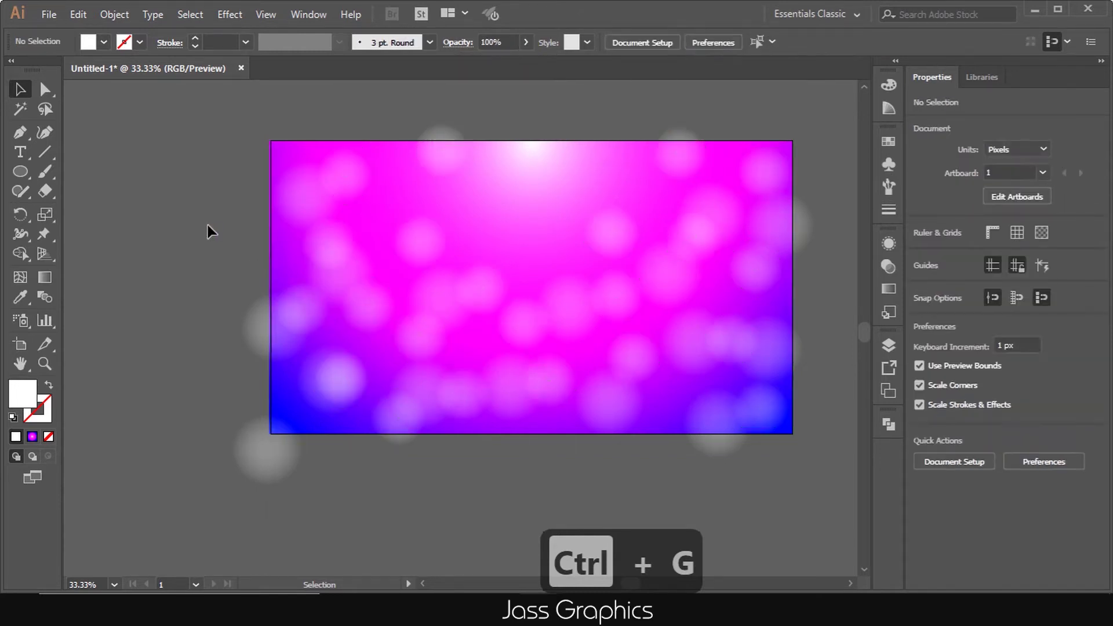
Lock Layer 3 and draw a white circle about 150 by 150 px at the artboard's left on a new layer above it
left_click(876, 353)
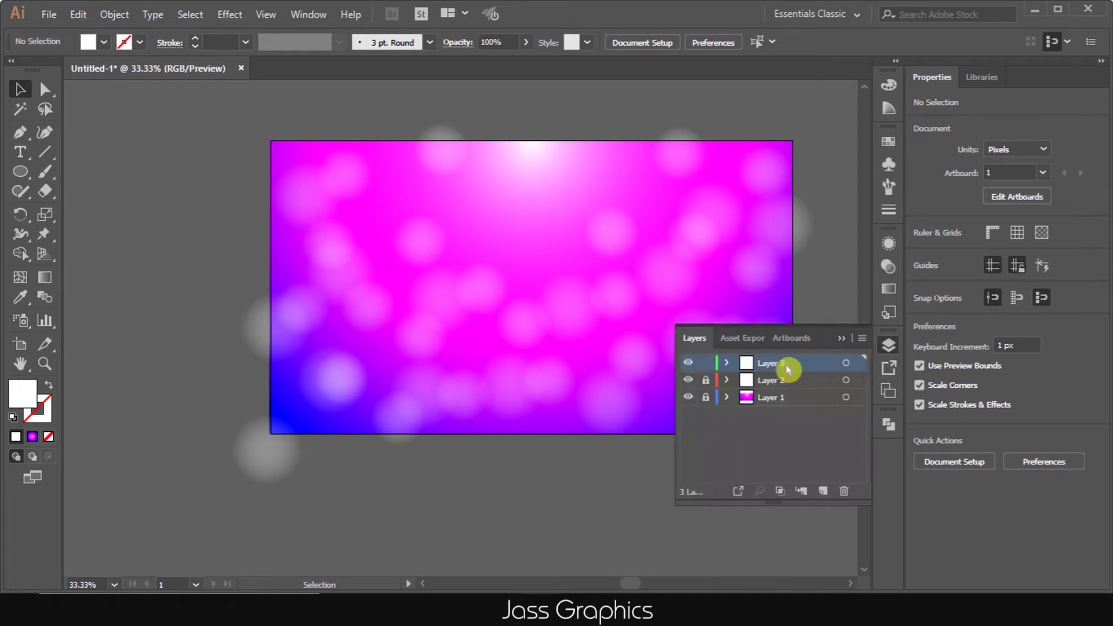
left_click(824, 491)
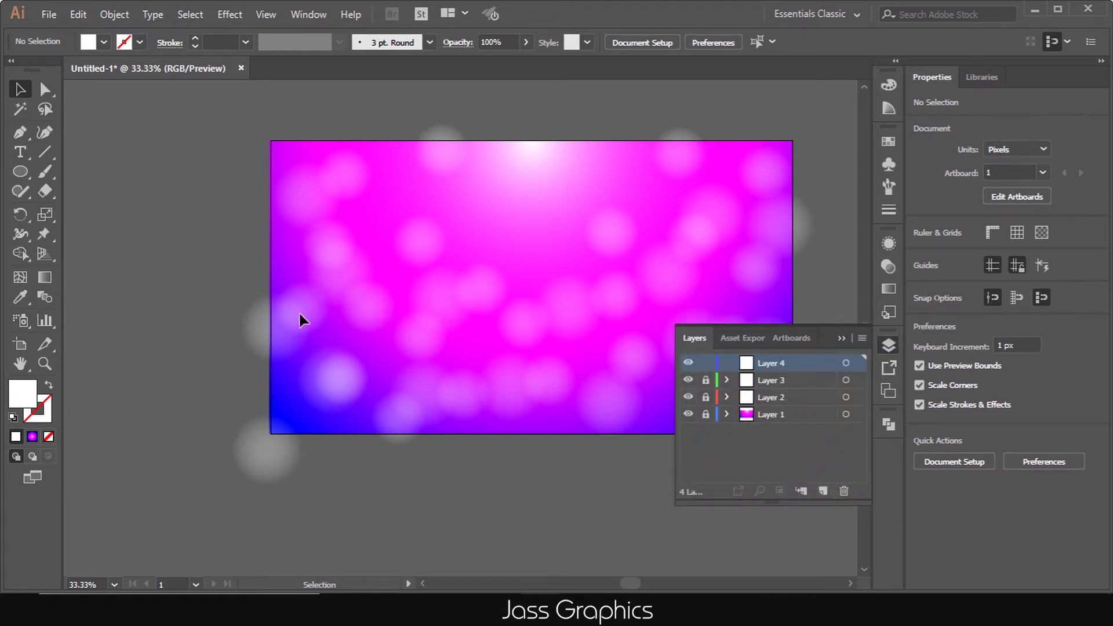
left_click(20, 171)
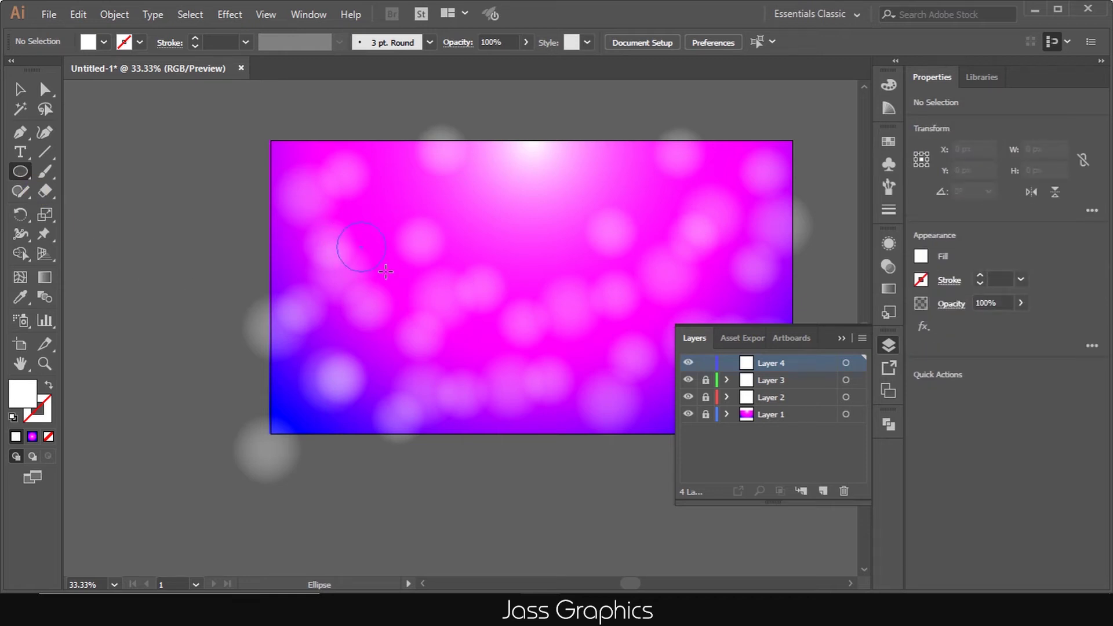
left_click_drag(373, 262, 378, 262)
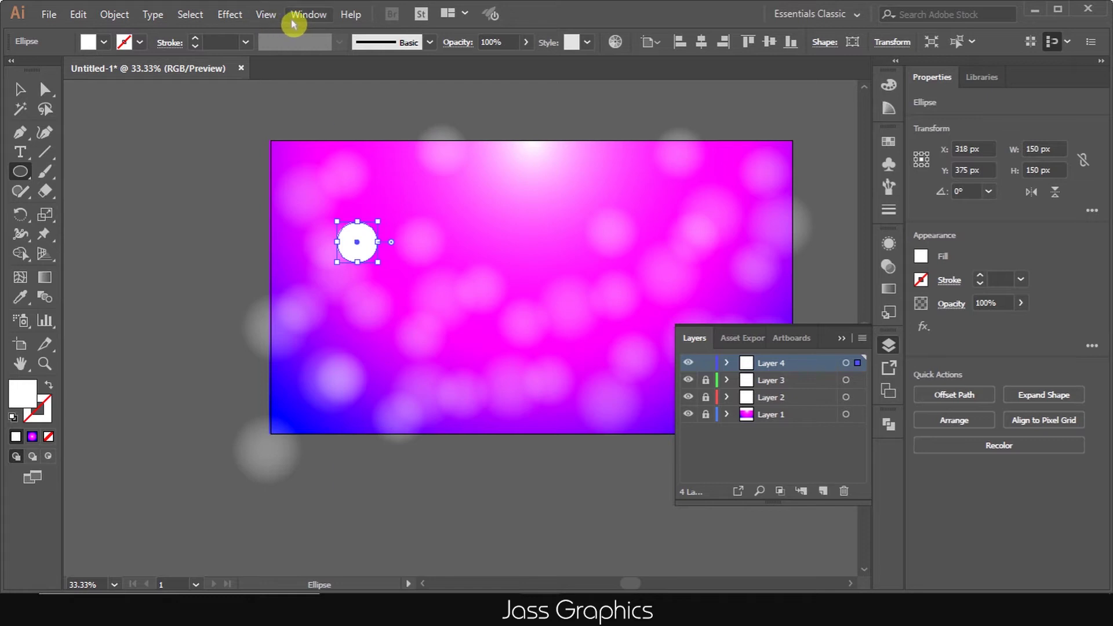
Apply a Feather effect with a 40 px radius to the Layer 4 circle, with the preview on
left_click(294, 23)
mouse_move(227, 13)
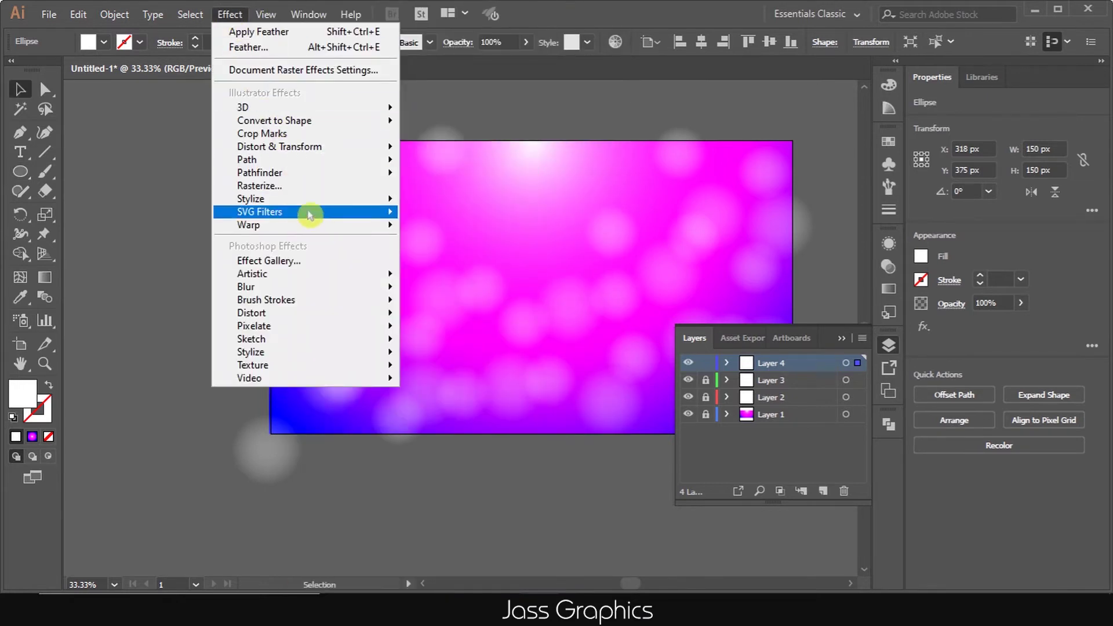
mouse_move(328, 204)
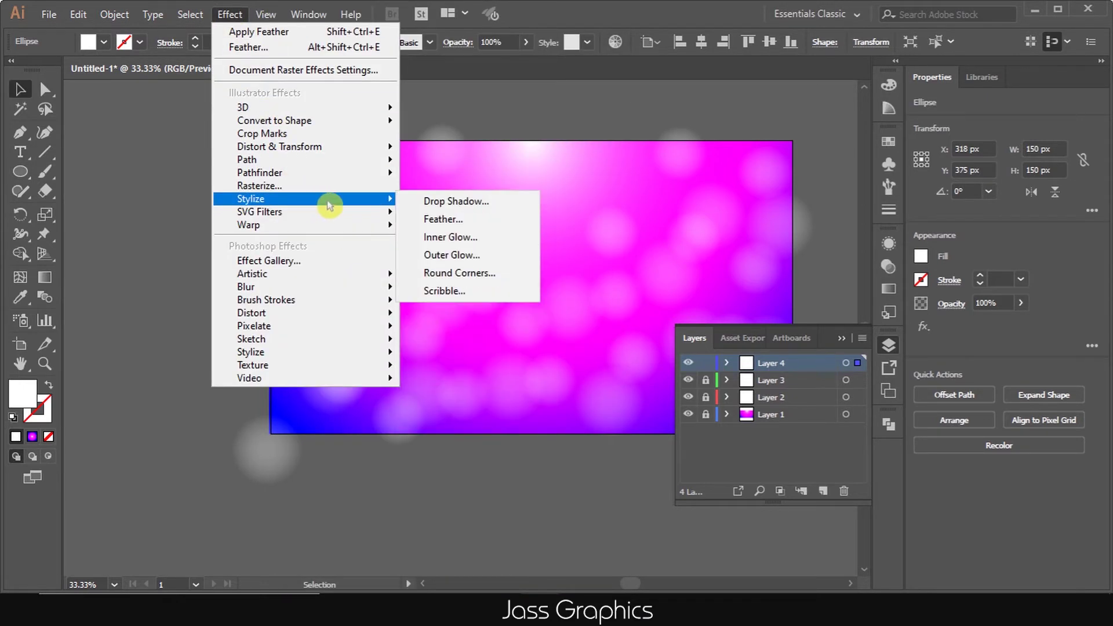
left_click(416, 221)
left_click(785, 297)
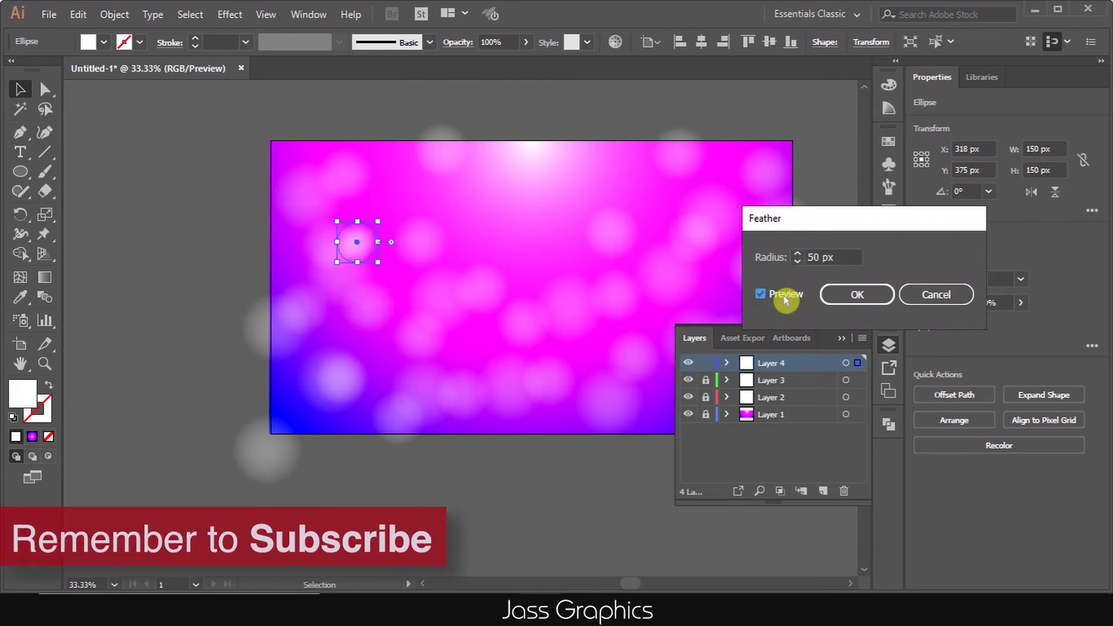
left_click(819, 257)
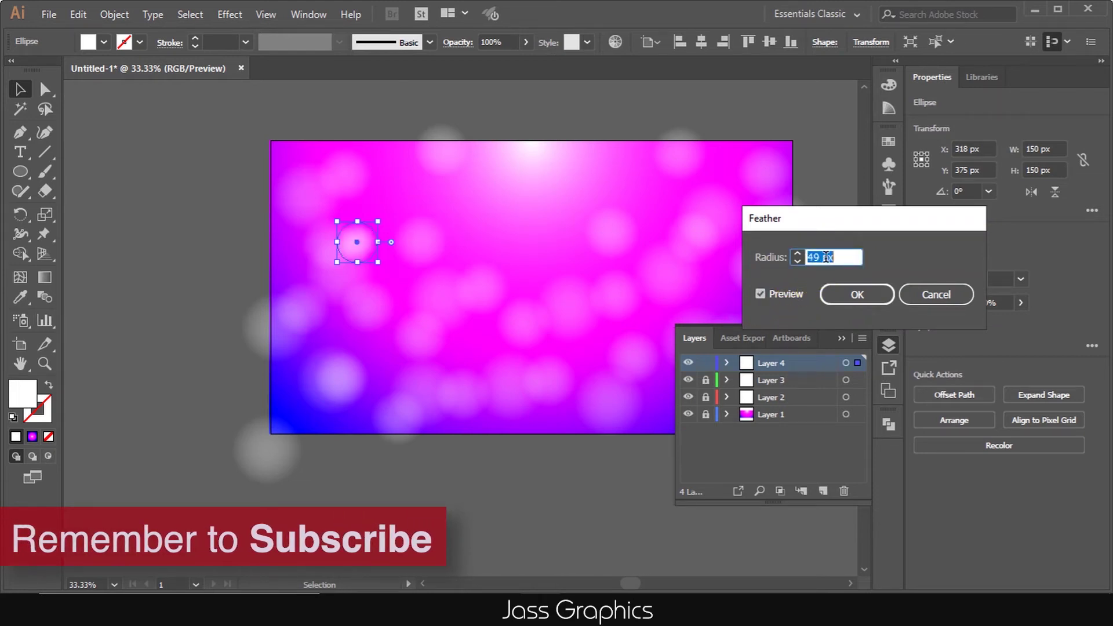
key("Down")
key("Down")
key("Down")
key("Down")
key("Down")
key("Down")
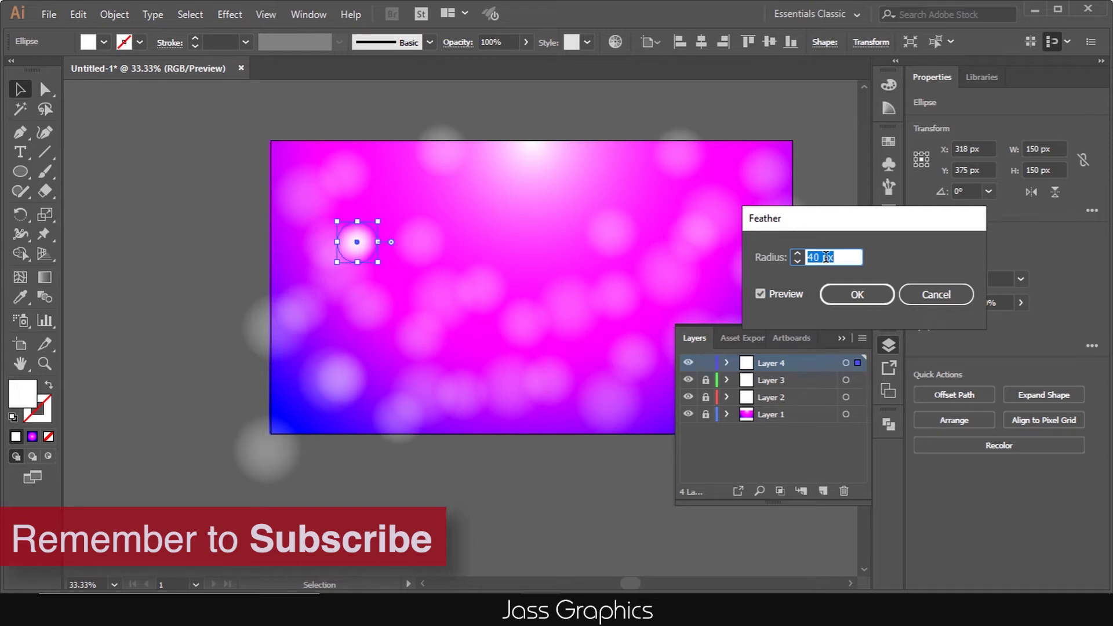
left_click(853, 295)
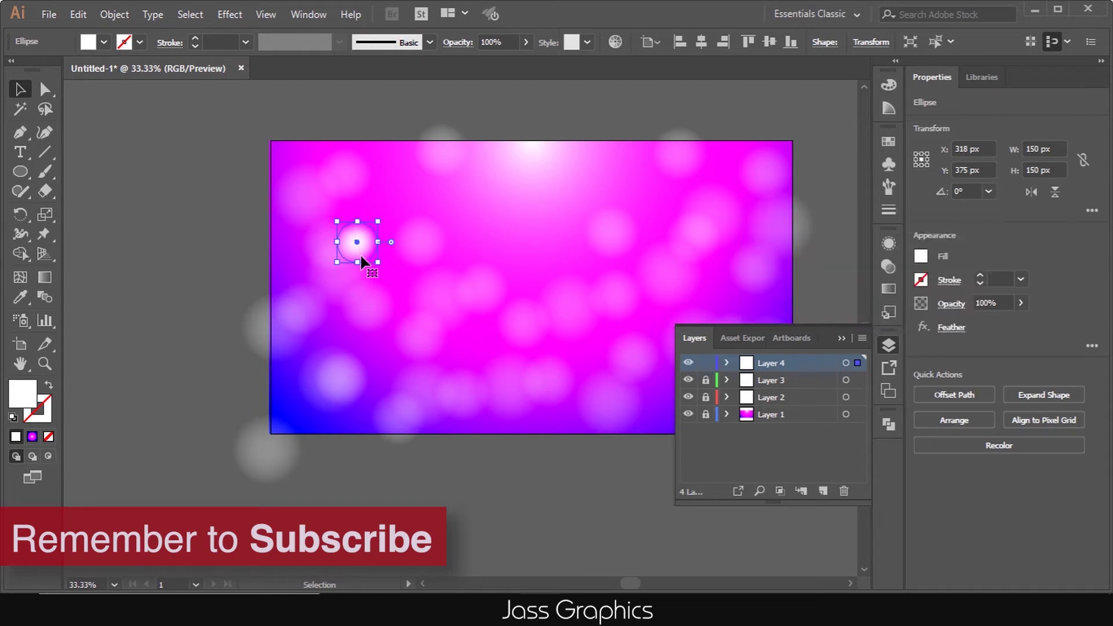
Scatter many copies of the 150 px feathered circle across the artboard
key("v")
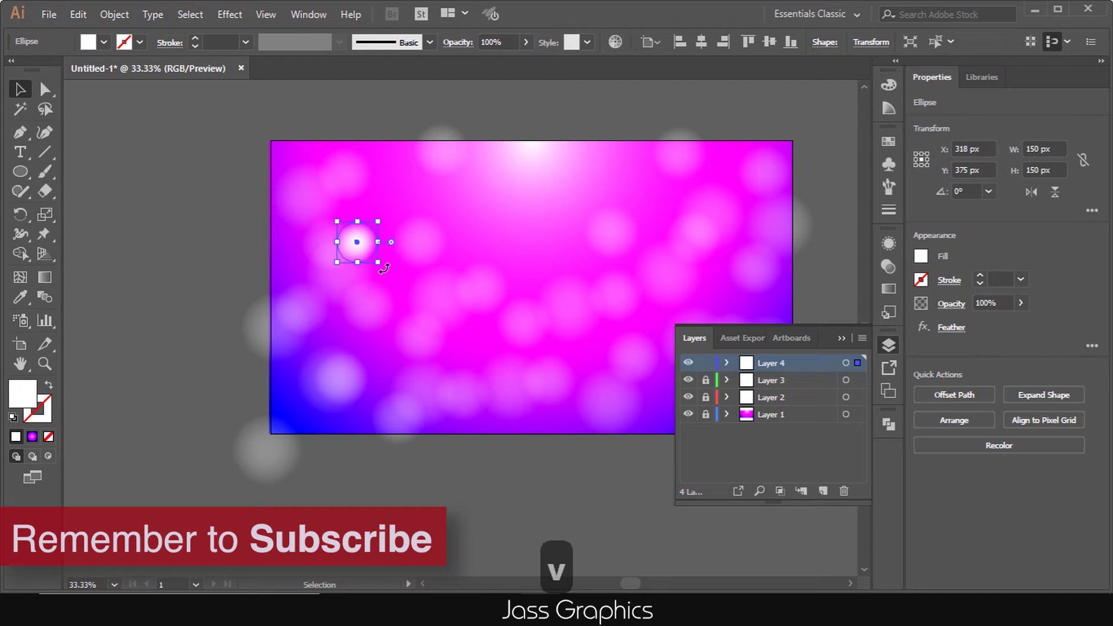
left_click_drag(358, 241, 391, 301)
left_click_drag(390, 301, 374, 353)
left_click_drag(374, 354, 579, 357)
left_click_drag(582, 355, 760, 306)
left_click_drag(761, 306, 667, 388)
left_click_drag(667, 388, 458, 233)
left_click_drag(458, 233, 392, 222)
left_click_drag(392, 222, 295, 398)
left_click_drag(295, 397, 538, 420)
left_click_drag(538, 419, 713, 226)
left_click_drag(713, 227, 695, 153)
left_click_drag(695, 153, 607, 415)
Set the opacity of all the Layer 4 circles to 63% and try to group them
left_click_drag(114, 98, 811, 483)
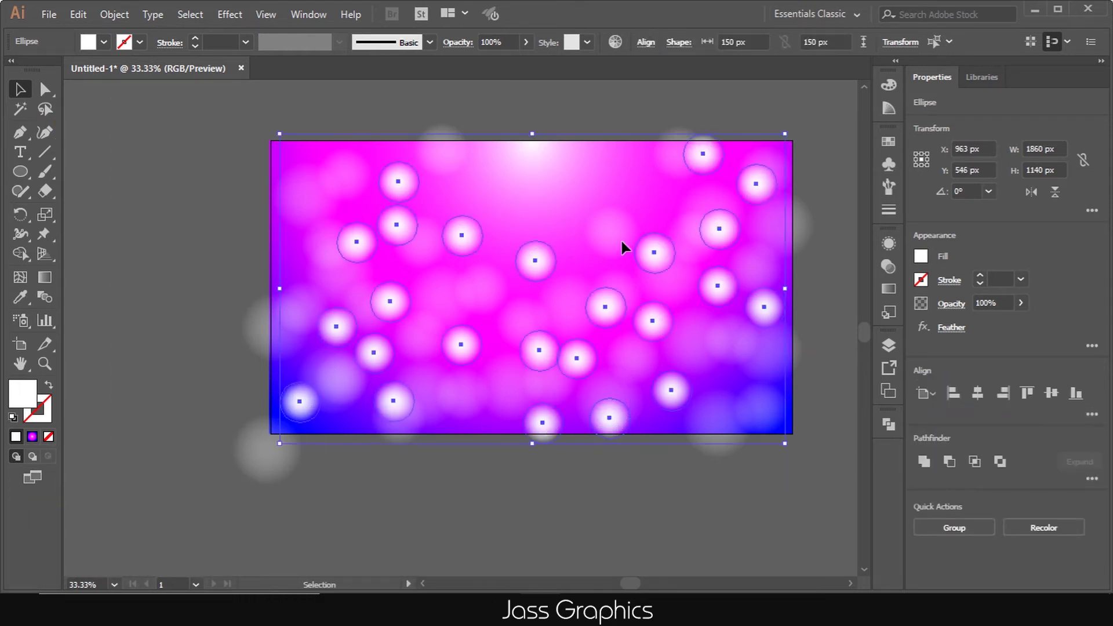
left_click(525, 42)
left_click_drag(525, 62, 499, 67)
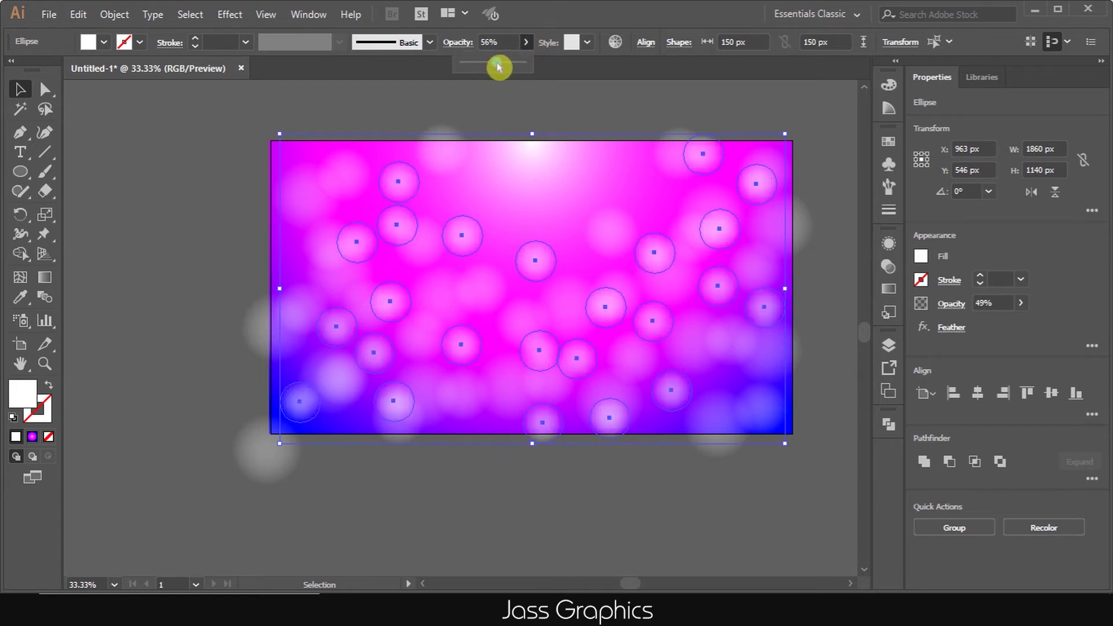
left_click_drag(502, 68, 504, 70)
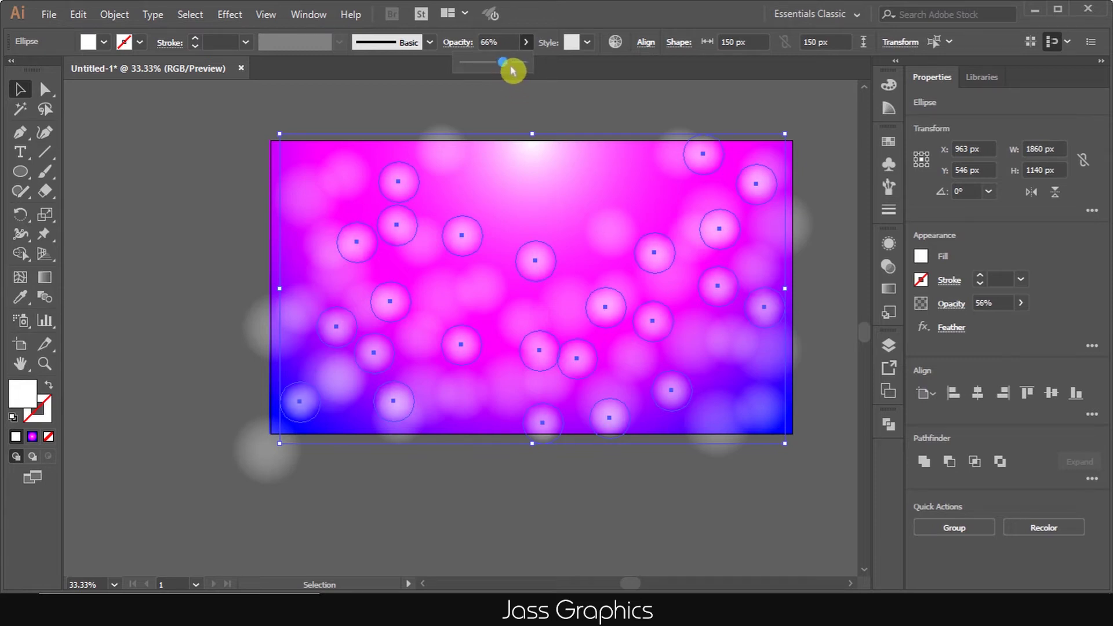
left_click_drag(506, 69, 505, 68)
left_click(505, 62)
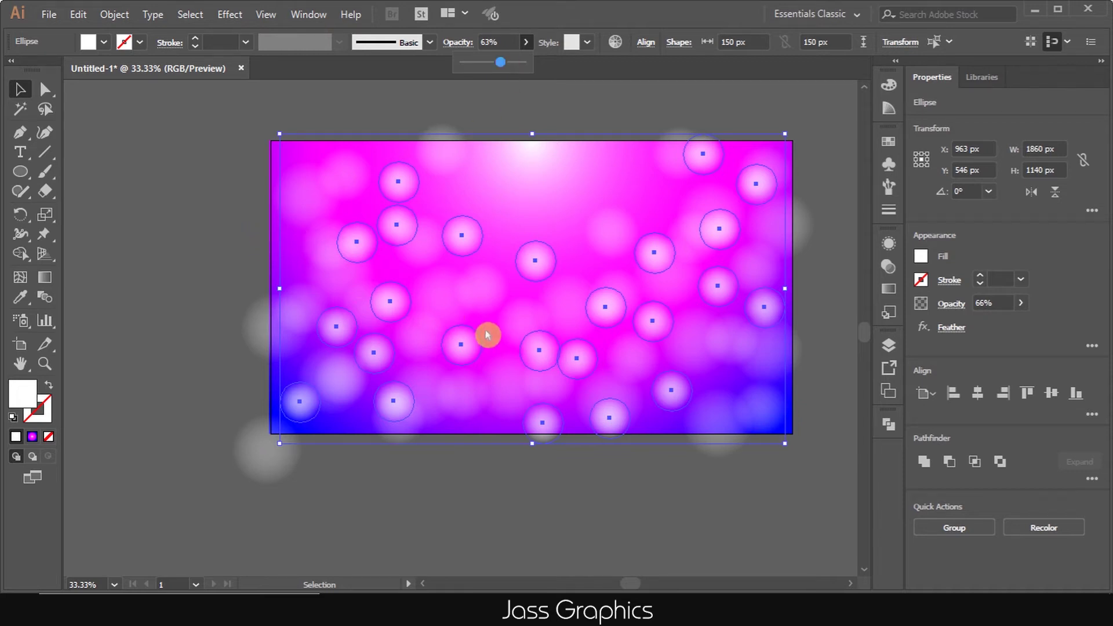
key("ctrl+g")
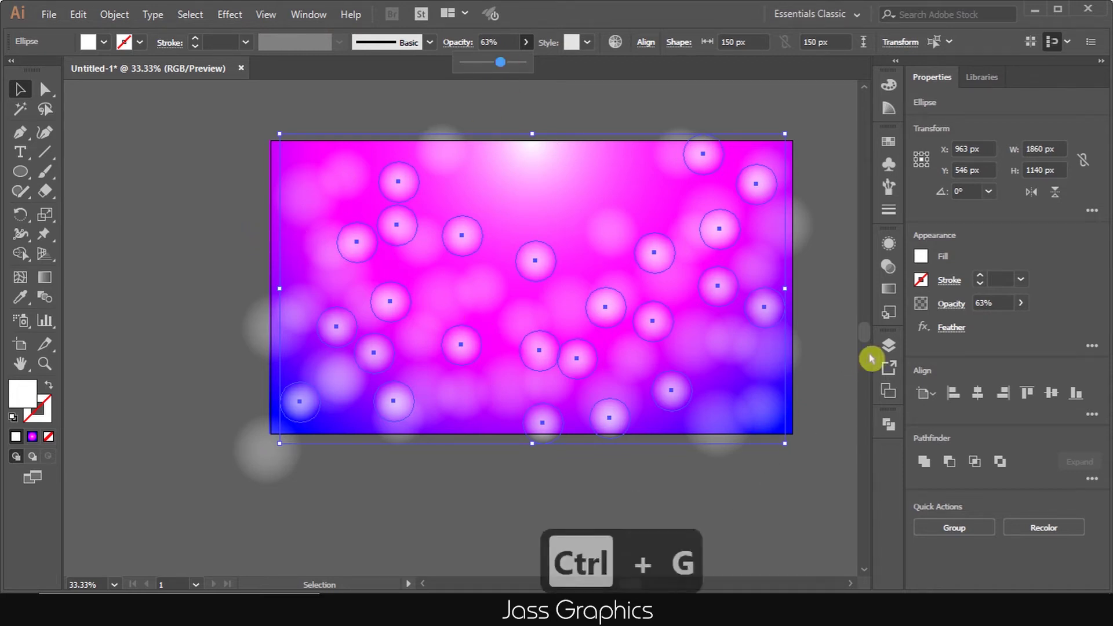
Lock Layer 4 and add a new layer above it
left_click(888, 347)
left_click(706, 364)
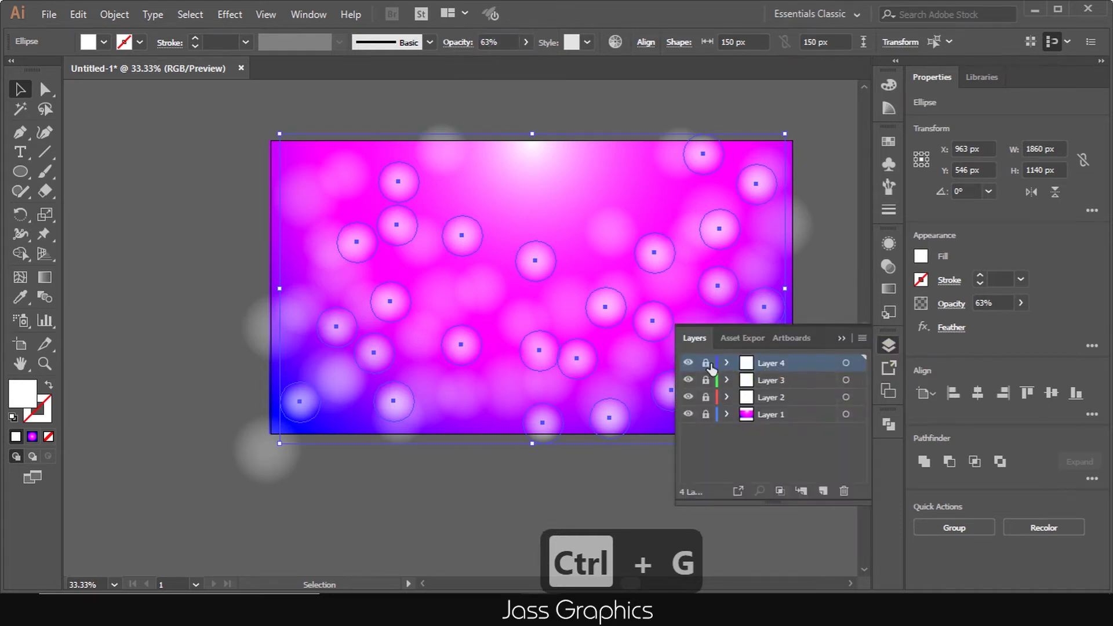
left_click(822, 490)
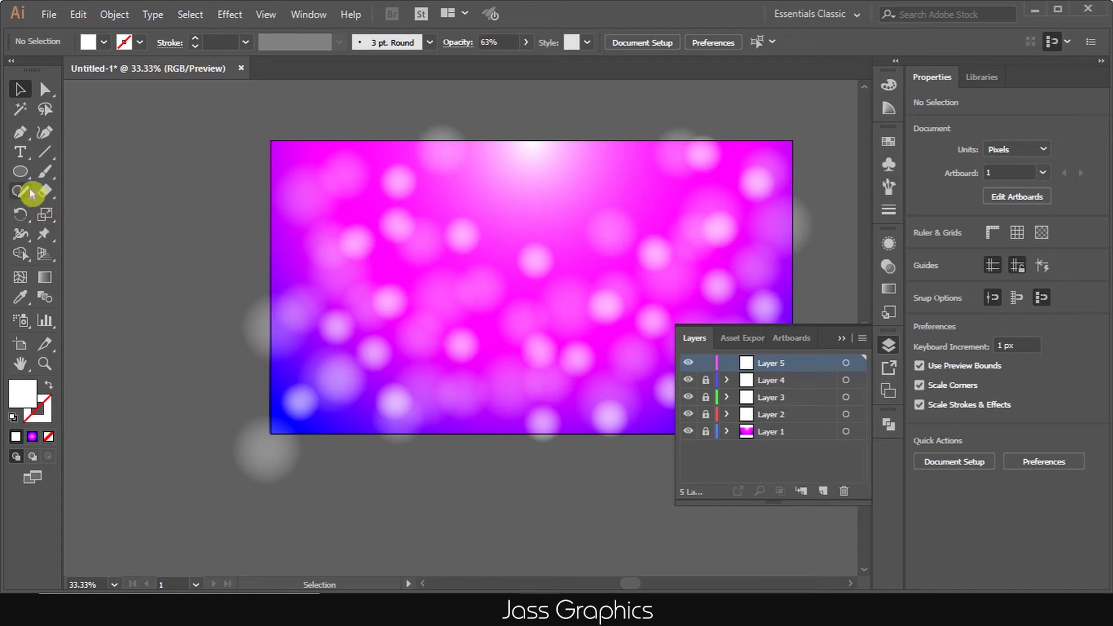
Draw a white circle about 96 by 96 px on Layer 5, left of the artboard's center
left_click(21, 172)
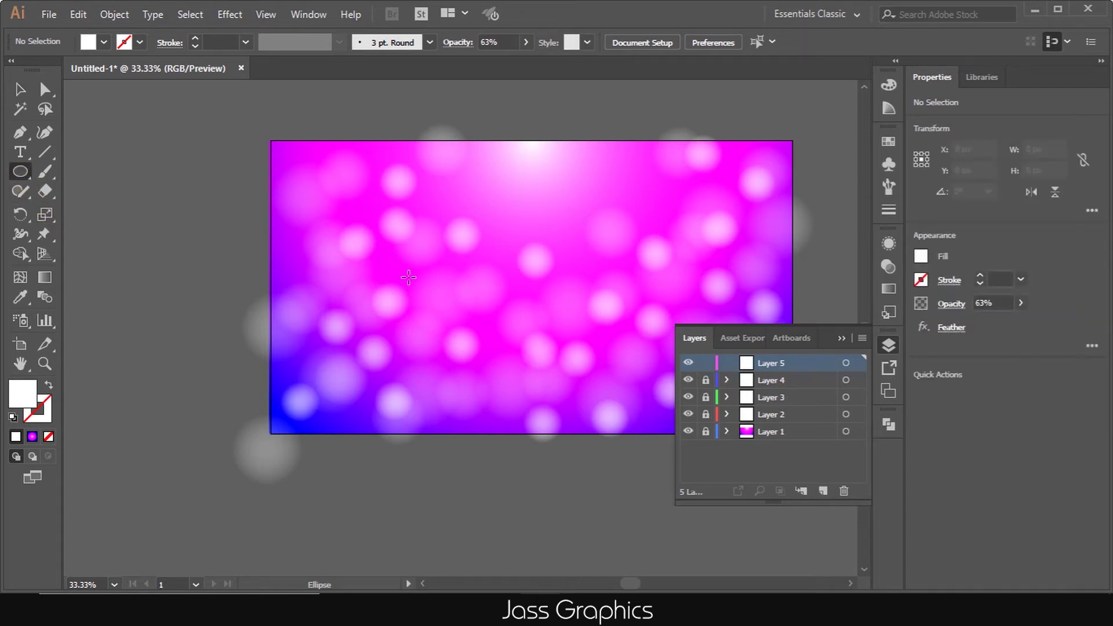
scroll(408, 278, "down", 1)
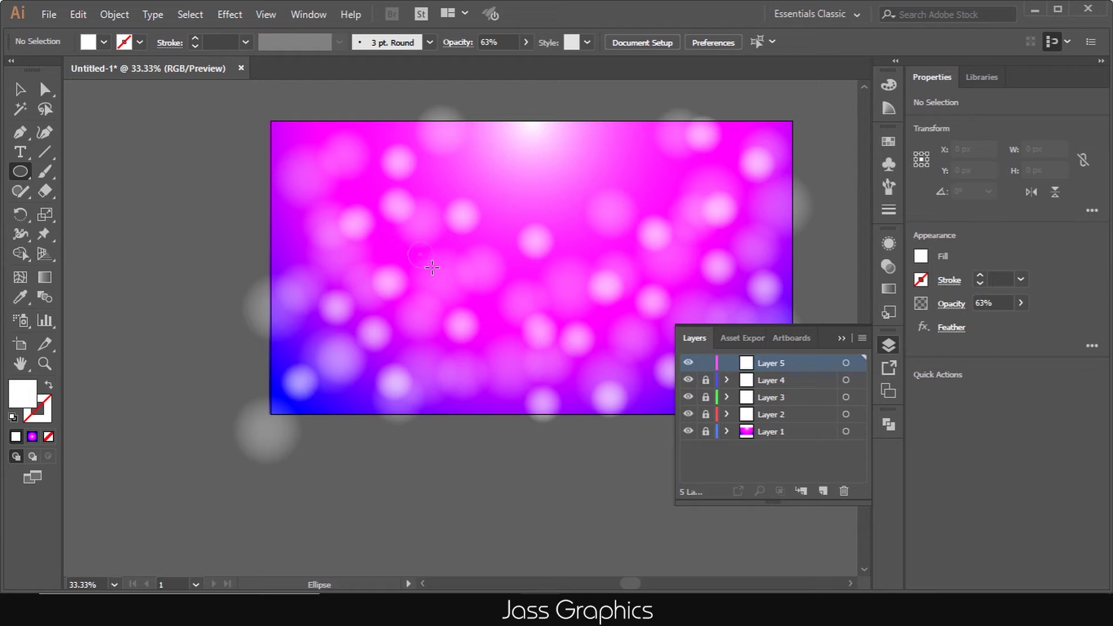
left_click_drag(432, 267, 431, 266)
Apply a Feather effect with a 25 px radius to the Layer 5 circle, with the preview on
left_click(238, 15)
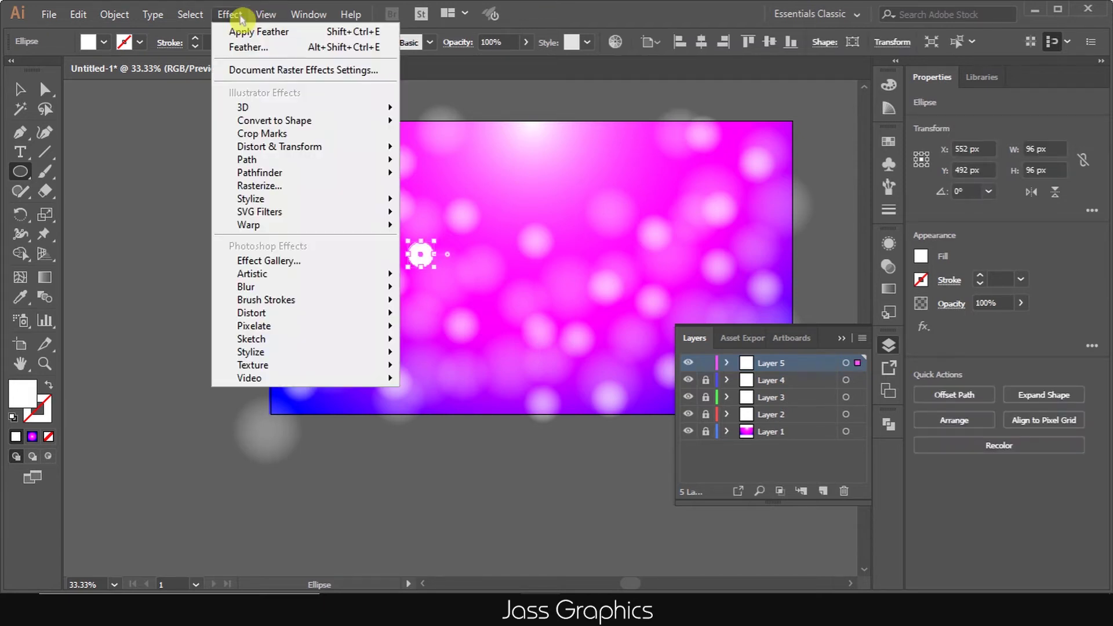
mouse_move(386, 199)
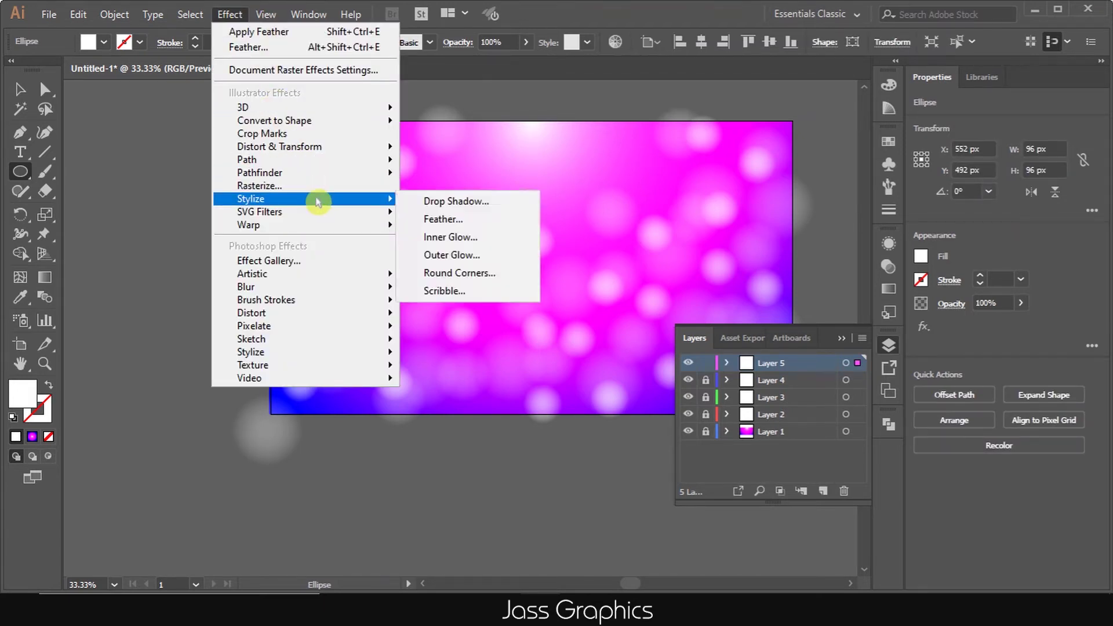
left_click(426, 218)
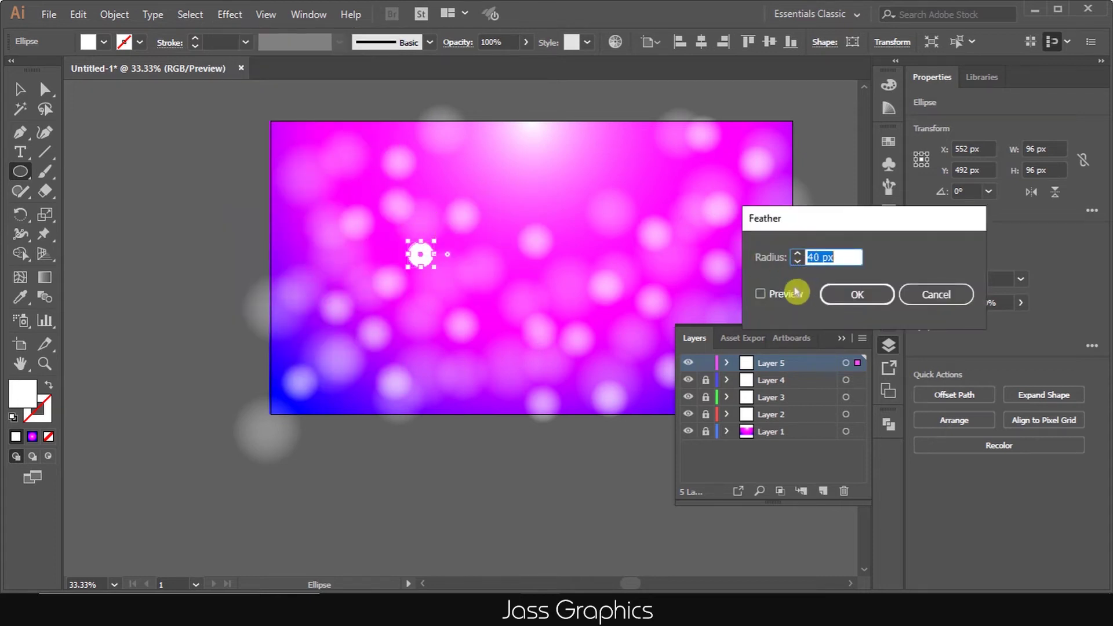
left_click(796, 291)
left_click_drag(820, 257, 800, 257)
scroll(814, 260, "down", 10)
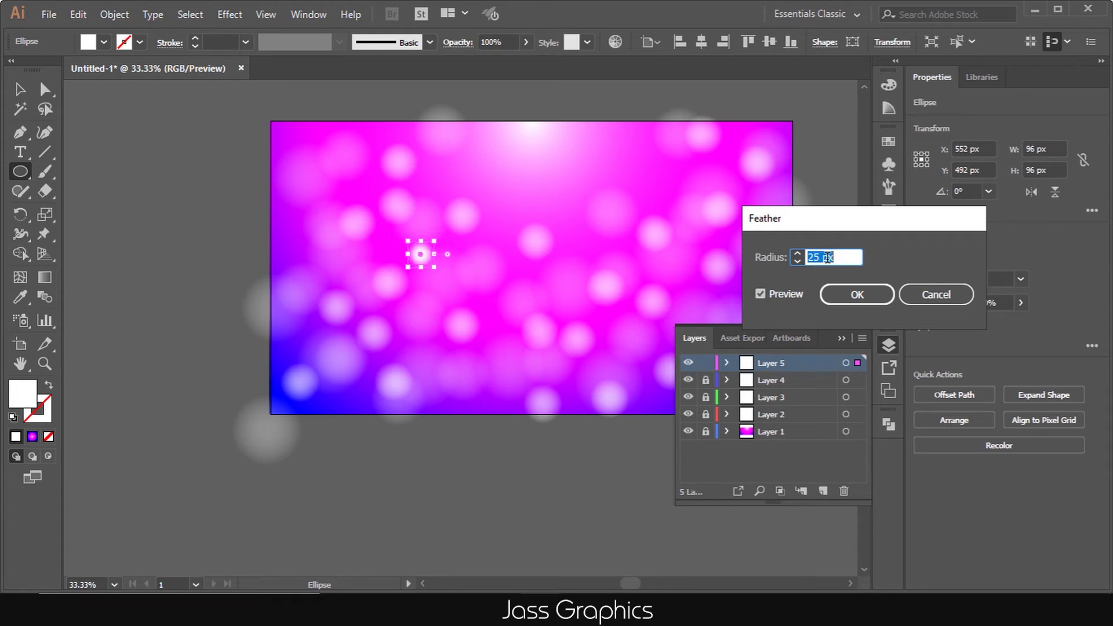
left_click(838, 290)
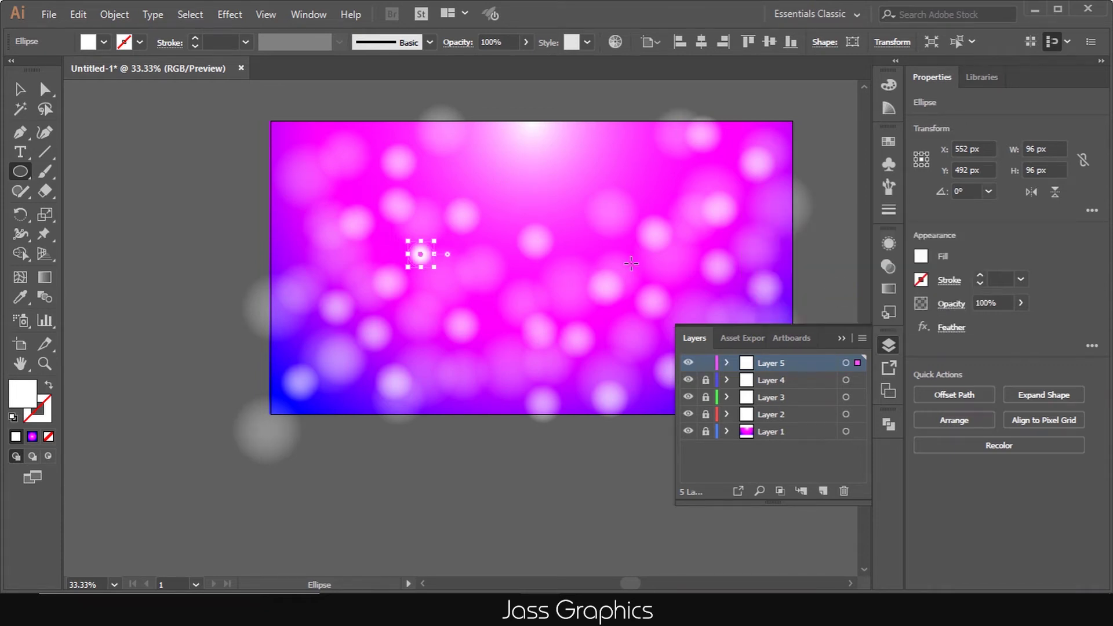
Scatter copies of the small feathered 96 px circle across the artboard on Layer 5, including along its edges
key("v")
left_click_drag(429, 254, 559, 290, "alt")
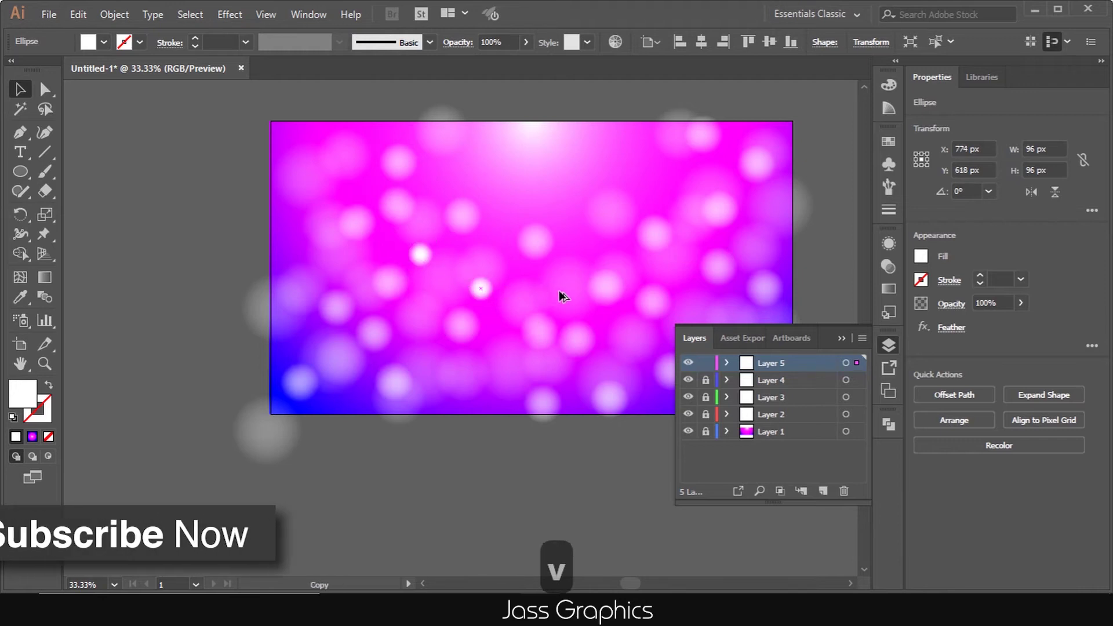
left_click_drag(685, 273, 685, 275, "alt")
left_click_drag(685, 274, 453, 377, "alt")
left_click_drag(454, 377, 512, 379, "alt")
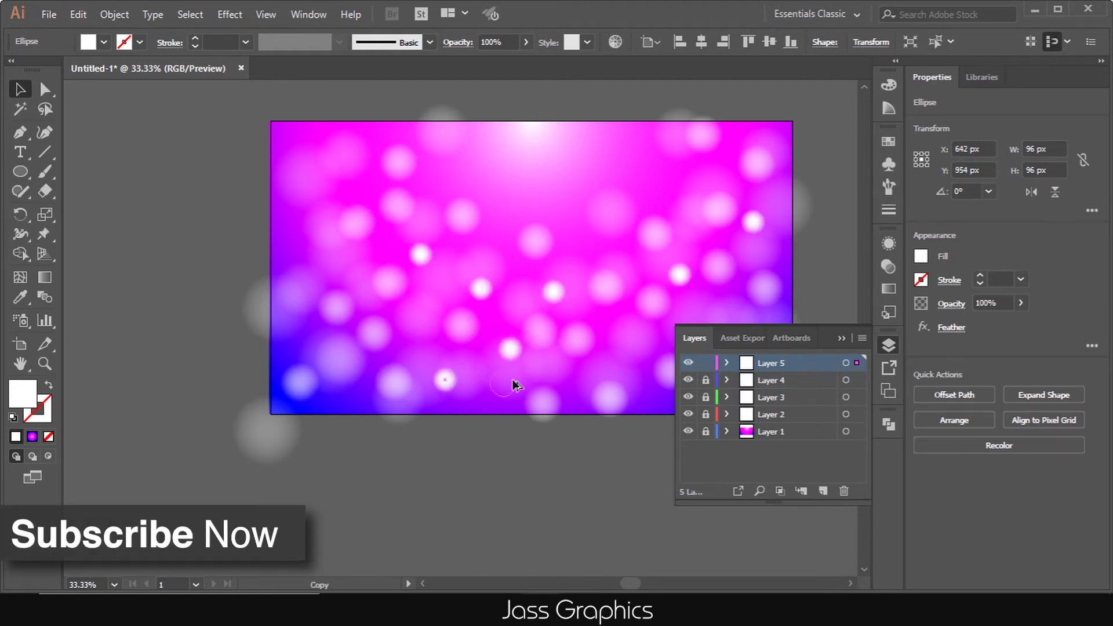
left_click_drag(619, 342, 666, 154, "alt")
left_click_drag(665, 156, 298, 144, "alt")
left_click_drag(297, 144, 590, 377, "alt")
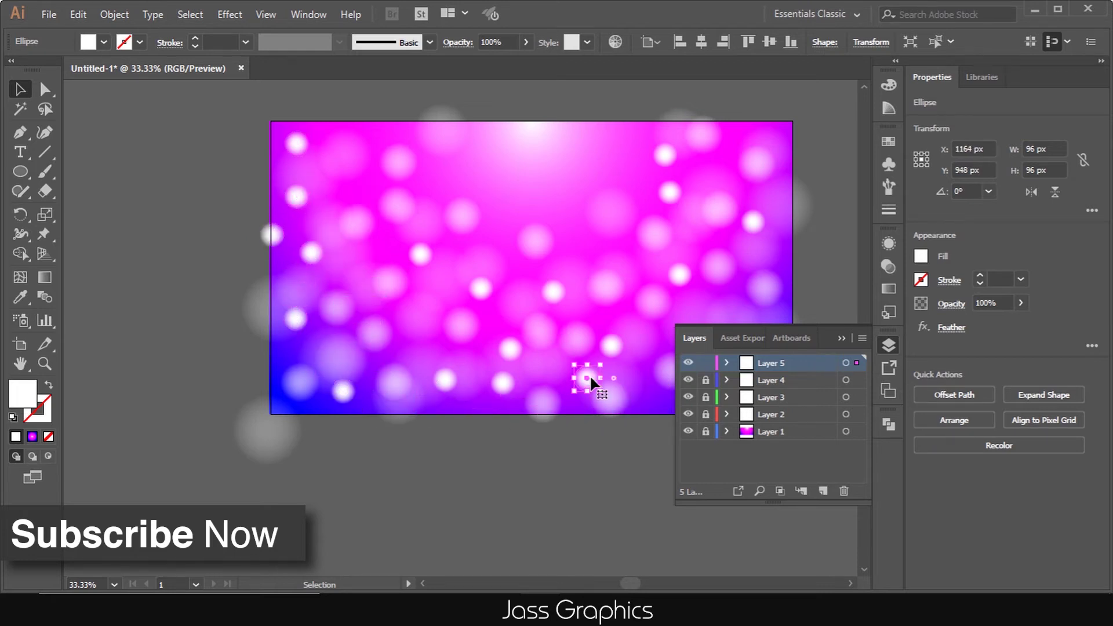
Group all the Layer 5 circles and set the group's opacity to 79%
left_click(842, 338)
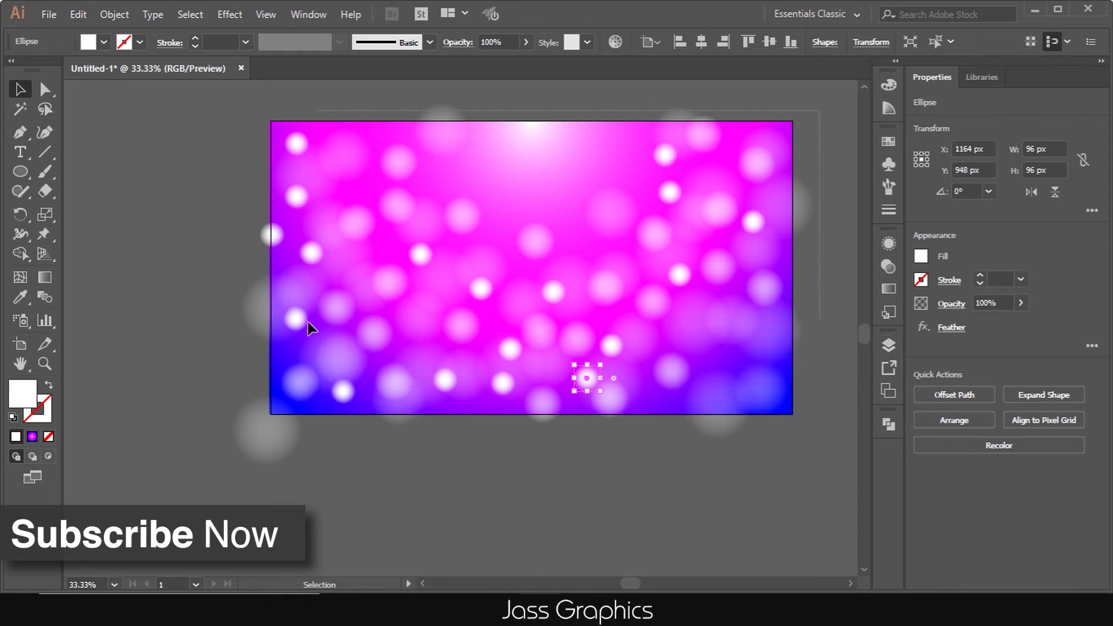
key("ctrl+a")
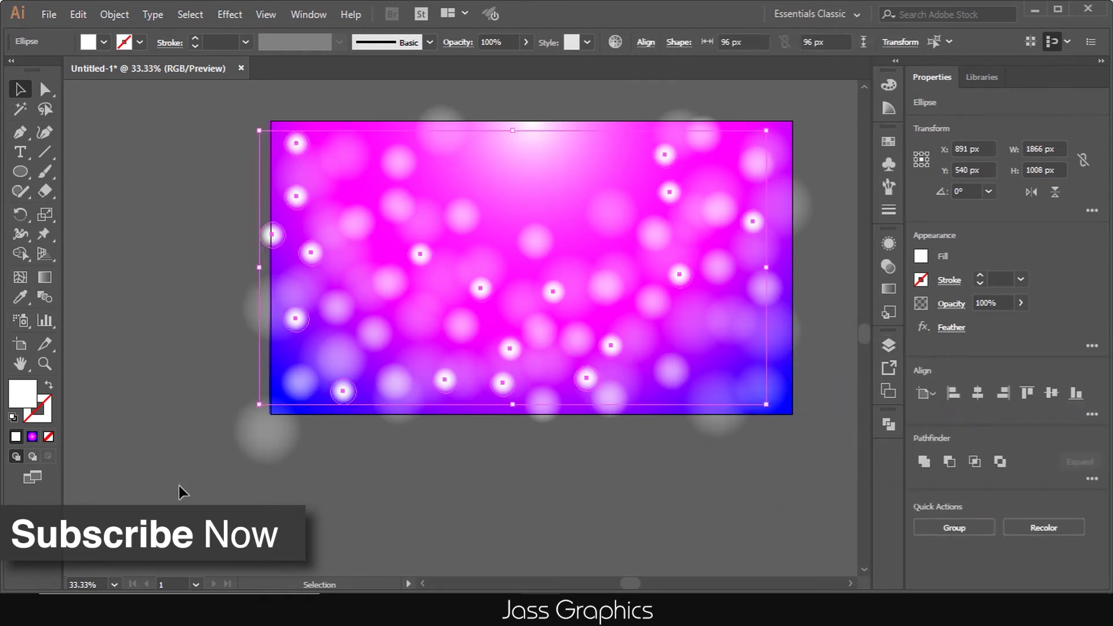
key("ctrl+g")
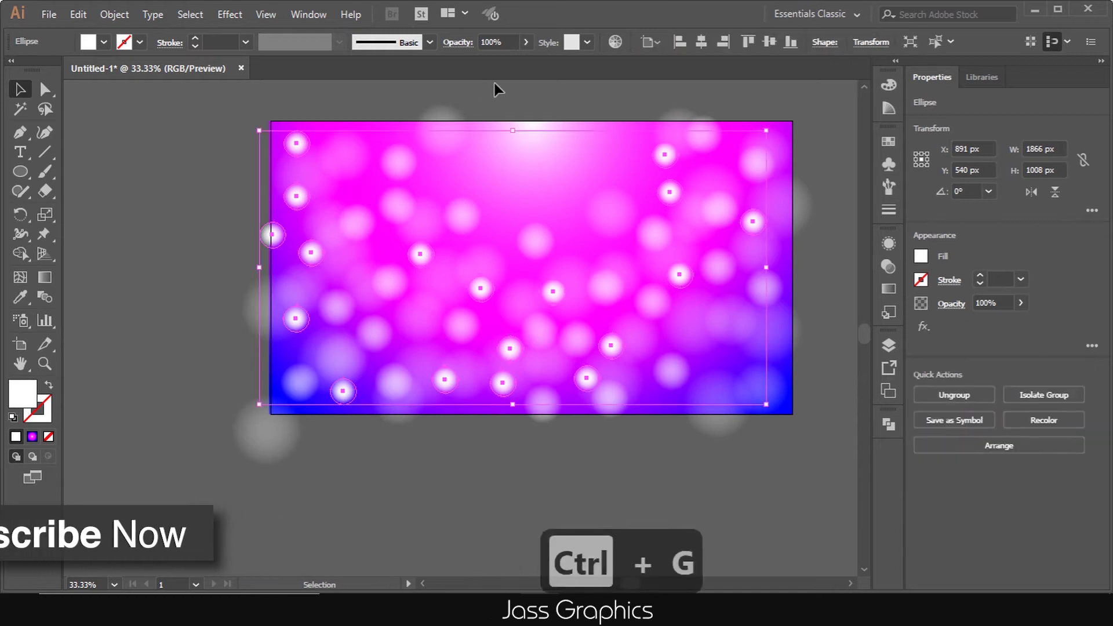
left_click(525, 42)
left_click_drag(526, 62, 513, 67)
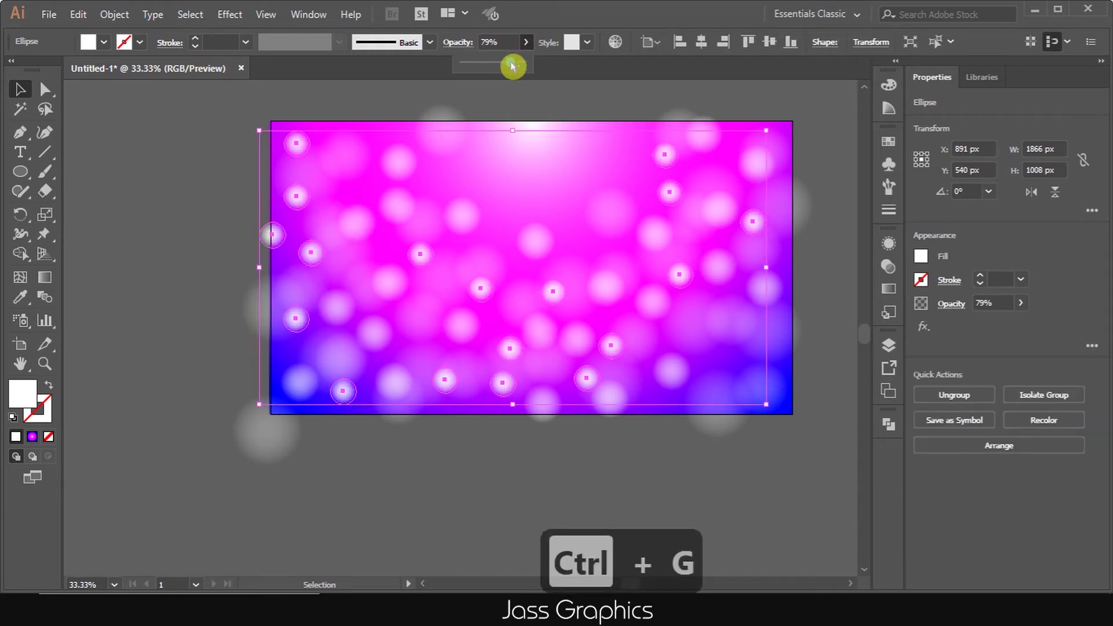
left_click(226, 256)
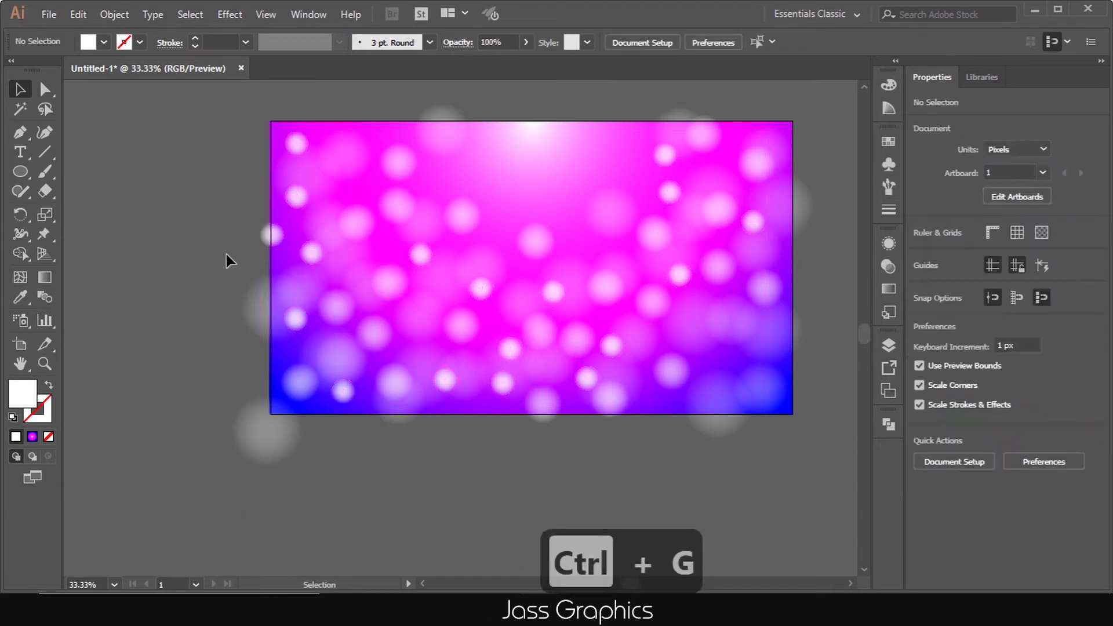
scroll(186, 265, "down", 2)
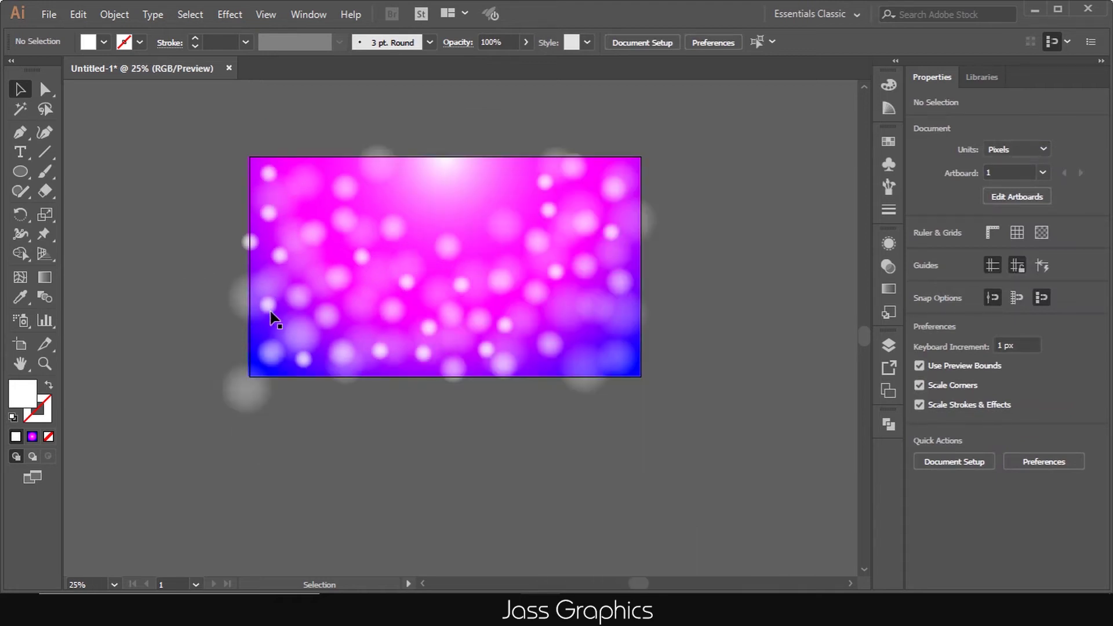
scroll(600, 377, "down", 1)
scroll(566, 388, "up", 2)
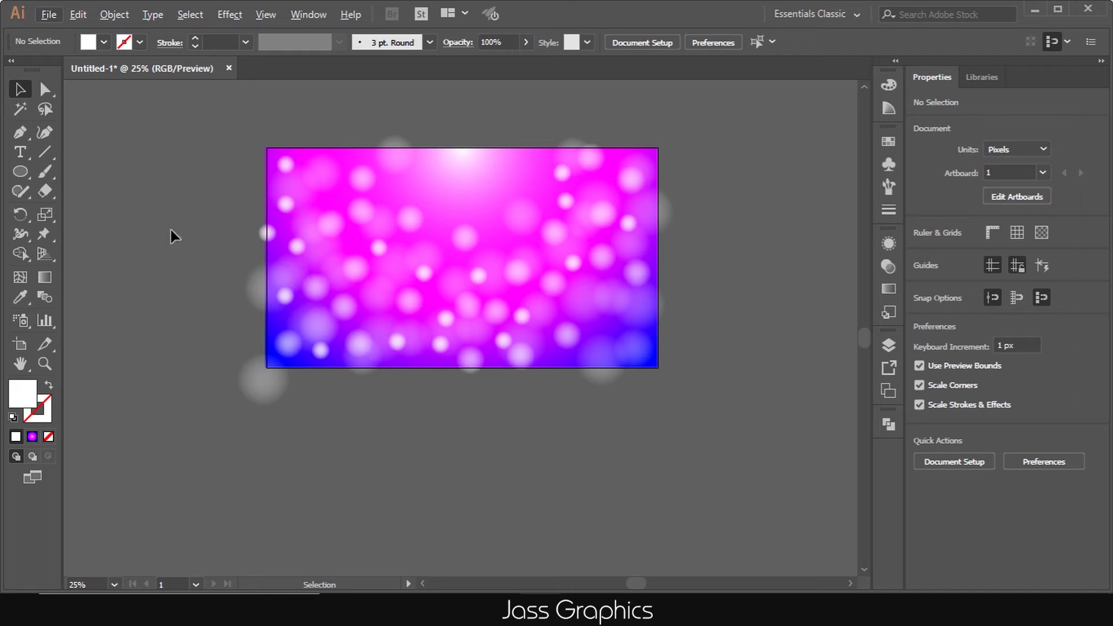
left_click(20, 152)
key("ctrl+equal")
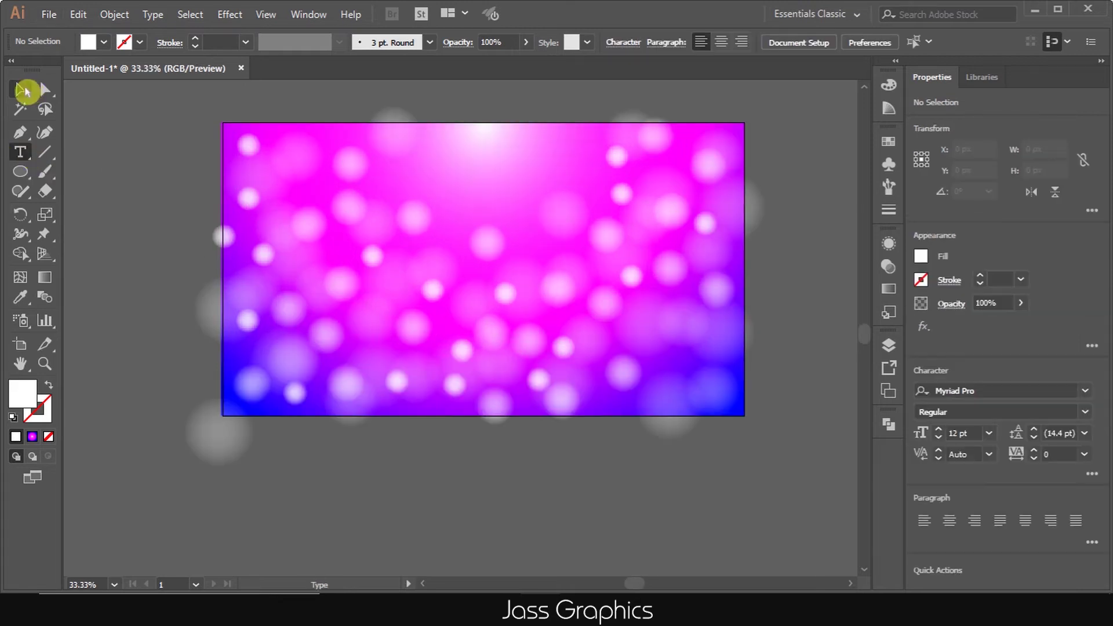
left_click(24, 91)
Lock Layer 5 and add a new layer named "text" above it
left_click(889, 345)
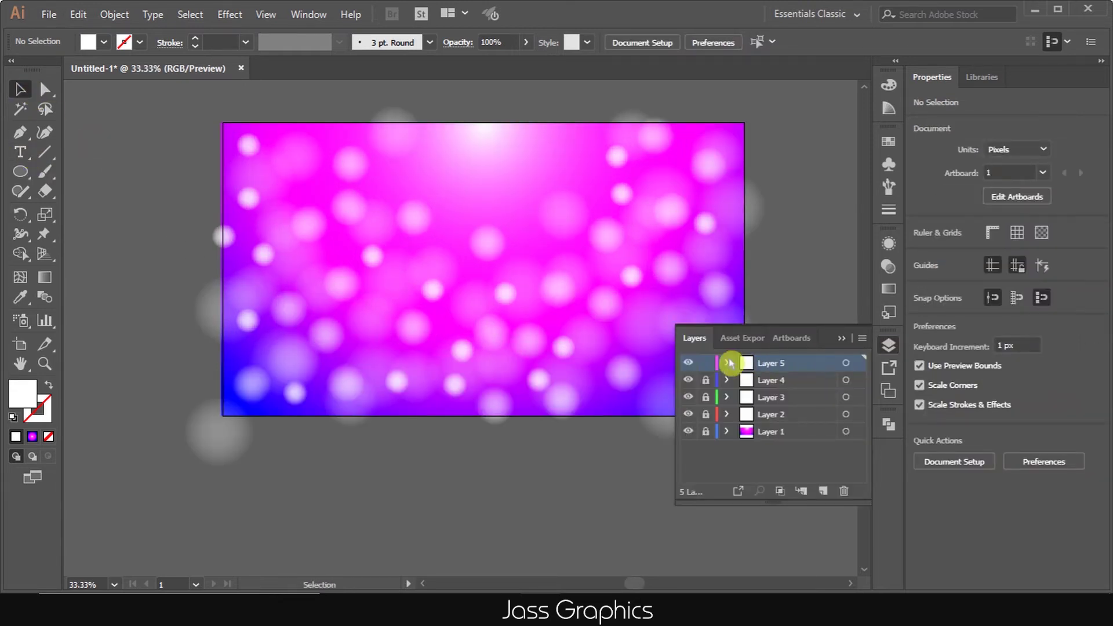
left_click(823, 491)
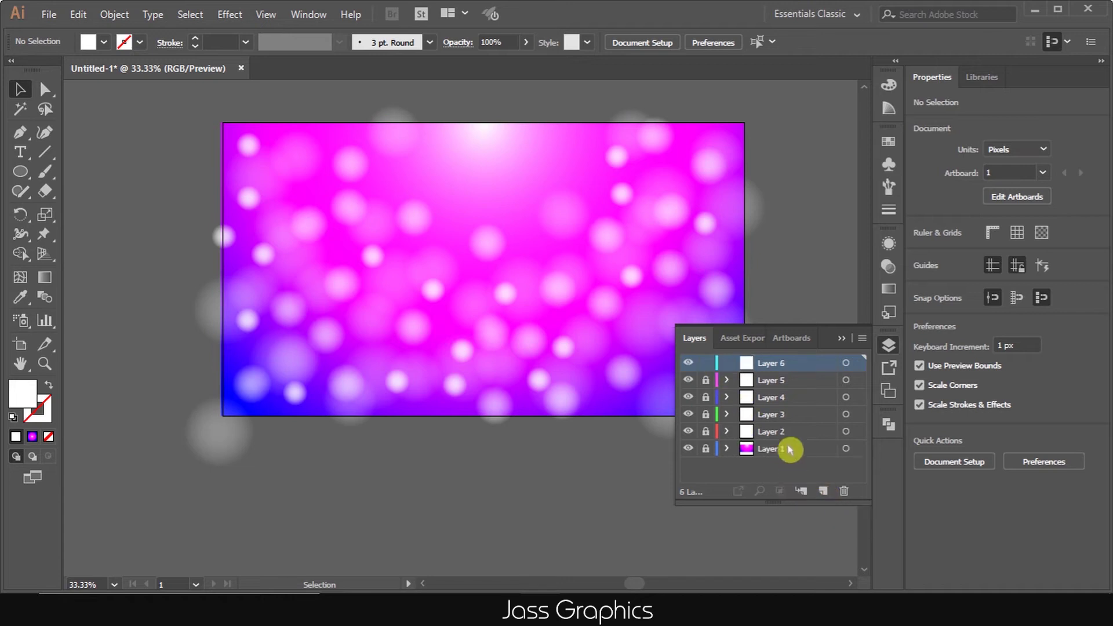
double_click(773, 364)
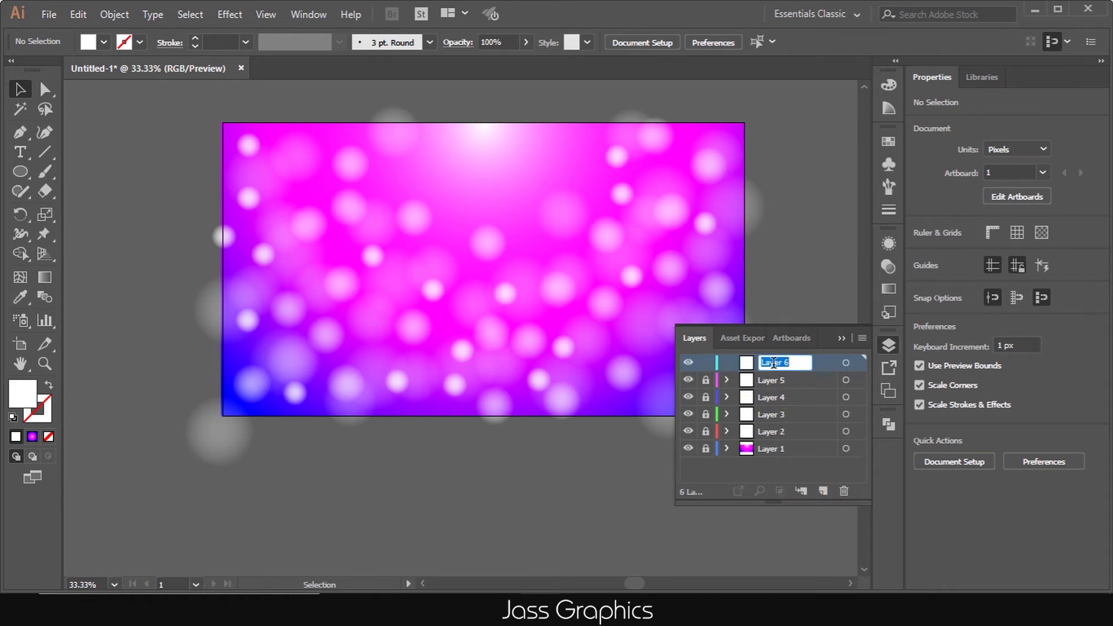
type("text")
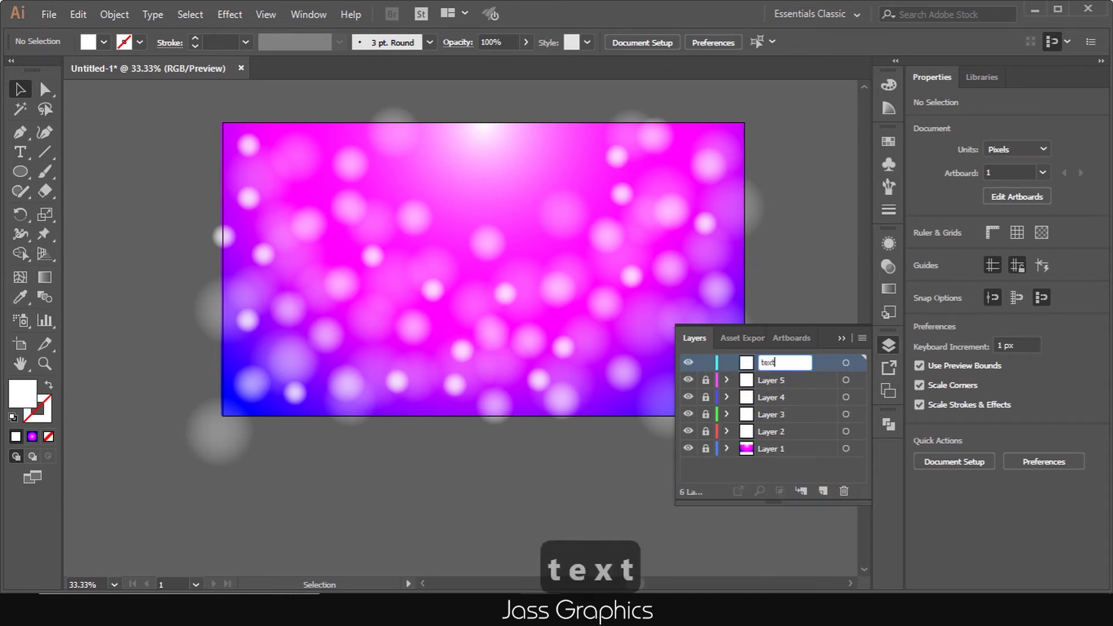
left_click(132, 152)
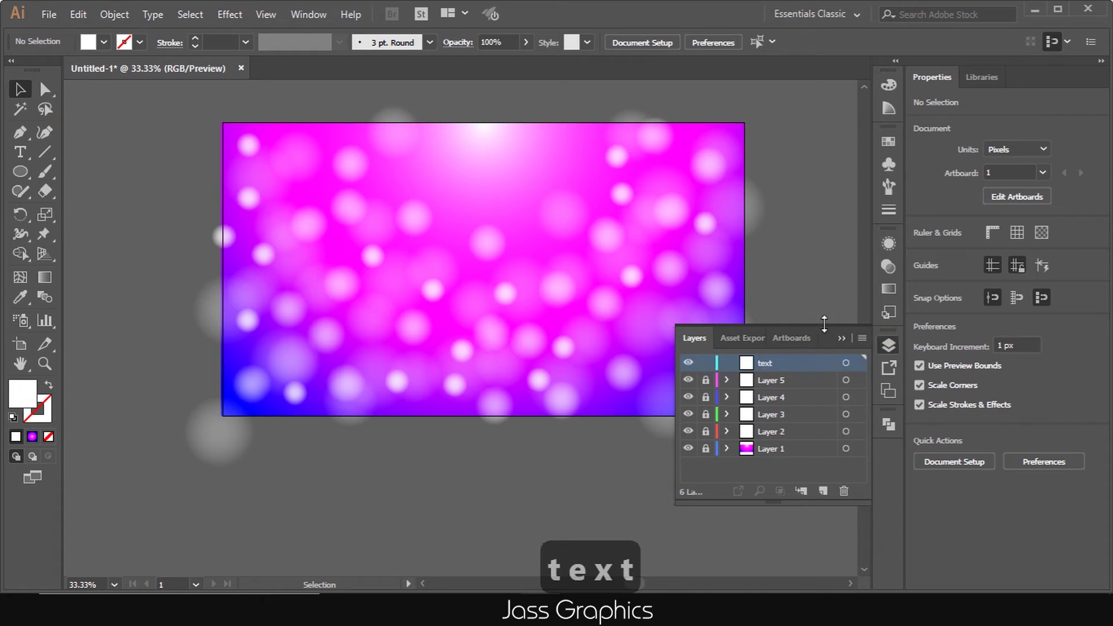
left_click(888, 345)
Add the text "I WISH YOU", scale it to about 103 pt and place it in the artboard's upper middle
left_click(20, 152)
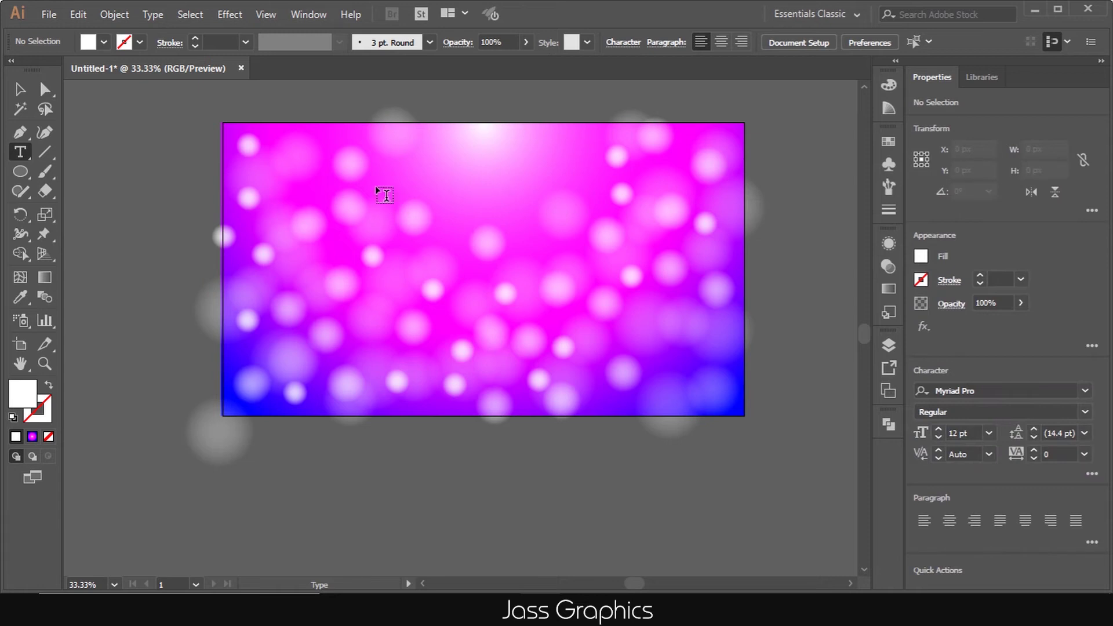
left_click(374, 185)
type("IW")
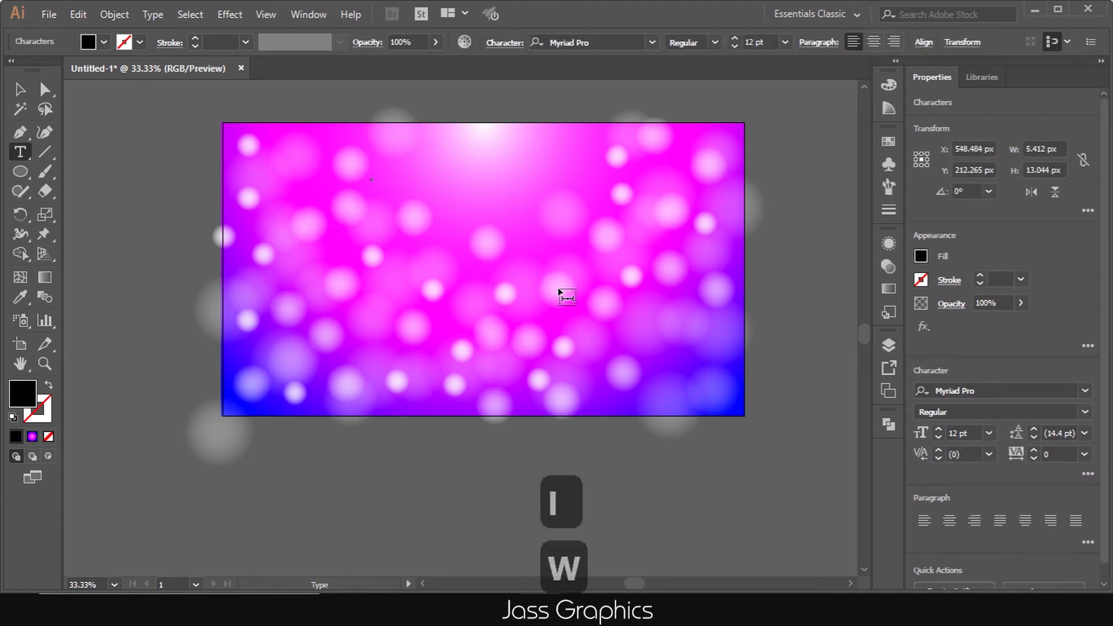
type("ISH YOU")
left_click(20, 89)
left_click_drag(387, 183, 557, 268)
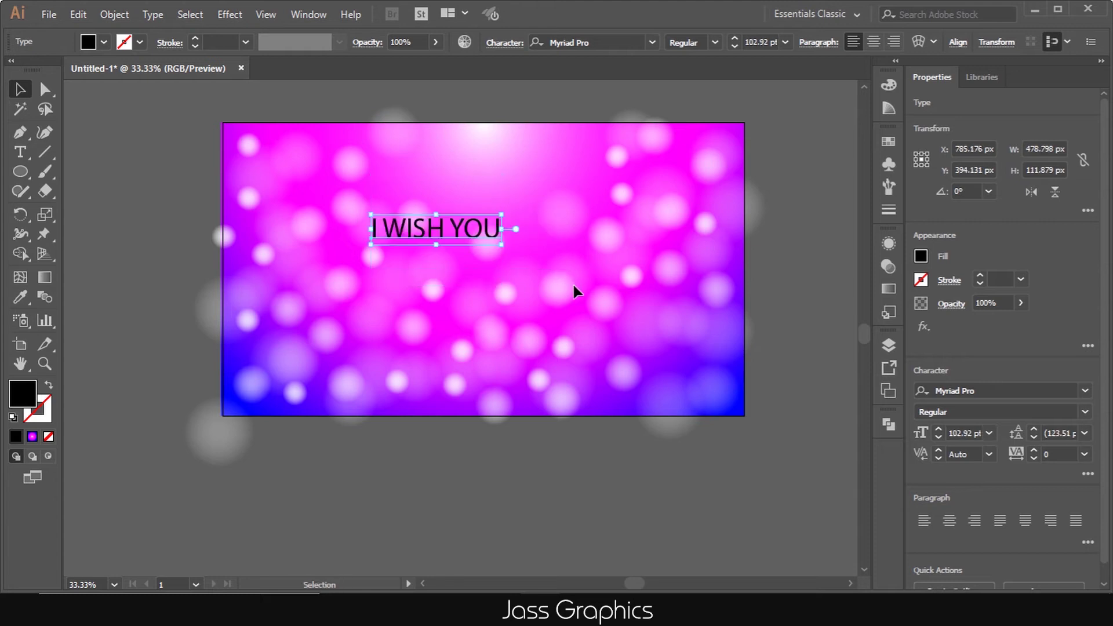
left_click_drag(455, 232, 485, 213)
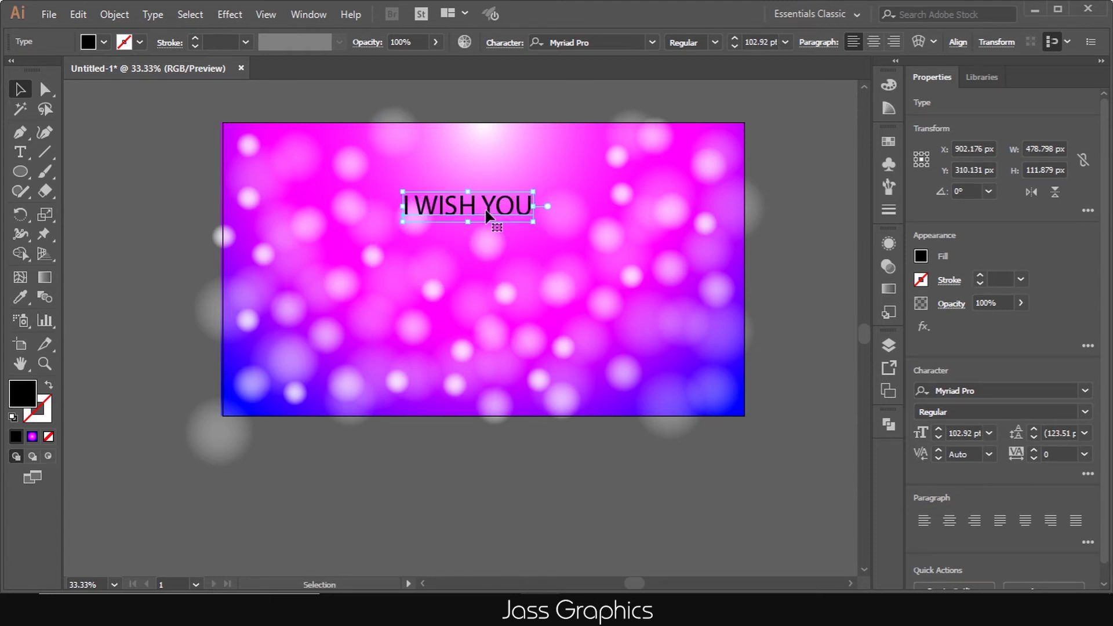
Set the font of the "I WISH YOU" text to Gotham Book
left_click(653, 45)
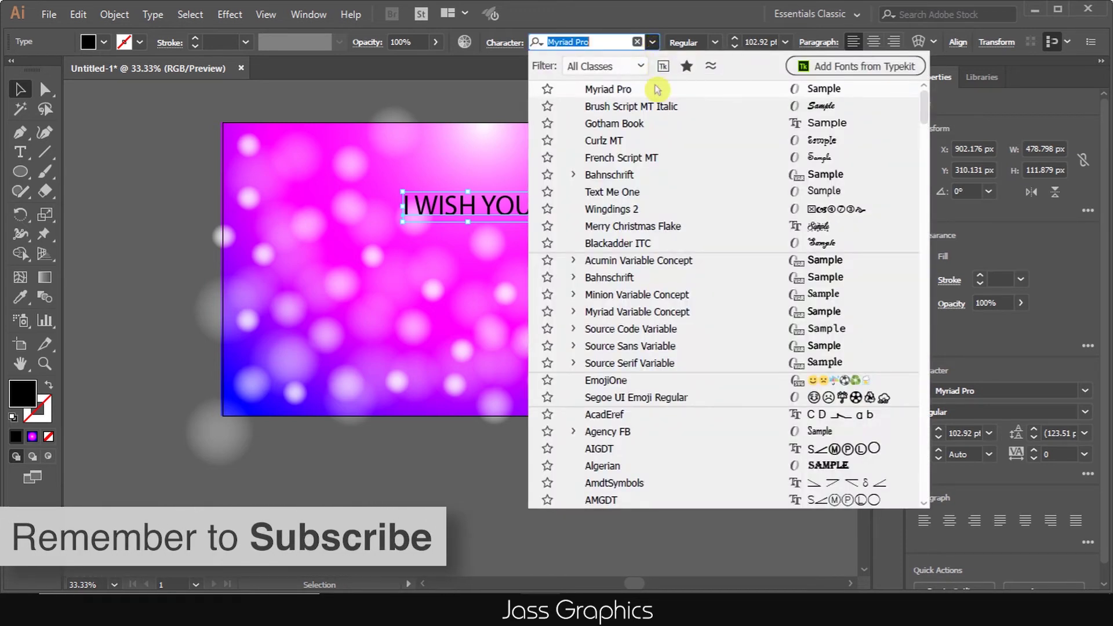
left_click(651, 127)
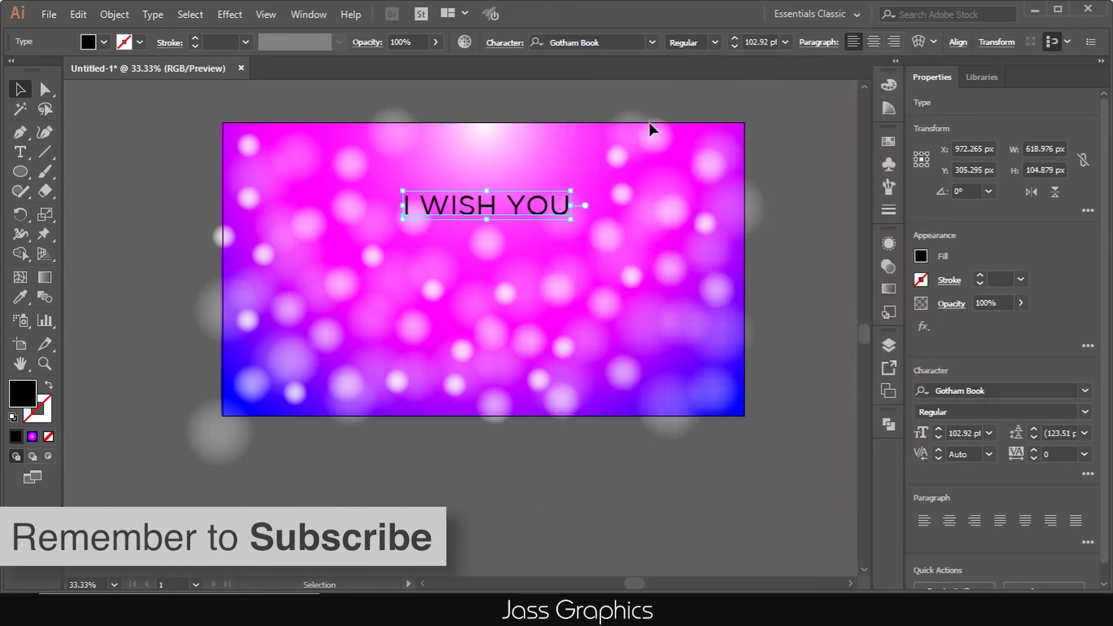
left_click(652, 251)
Add the text "Happy New Year", scale it to about 105 pt and place it below "I WISH YOU"
key("t")
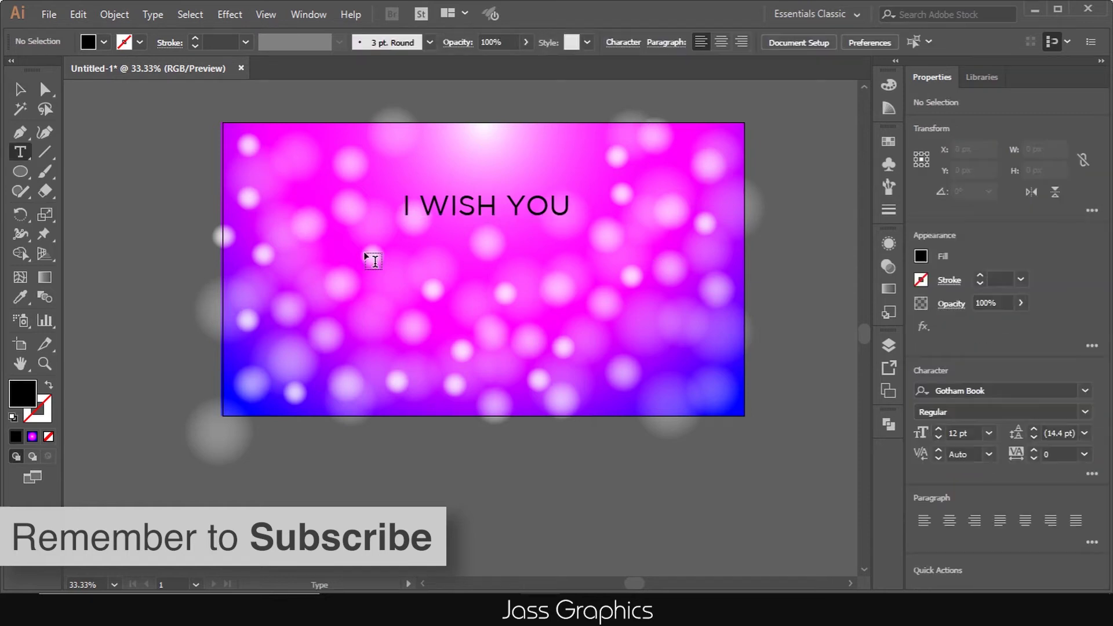
left_click(353, 259)
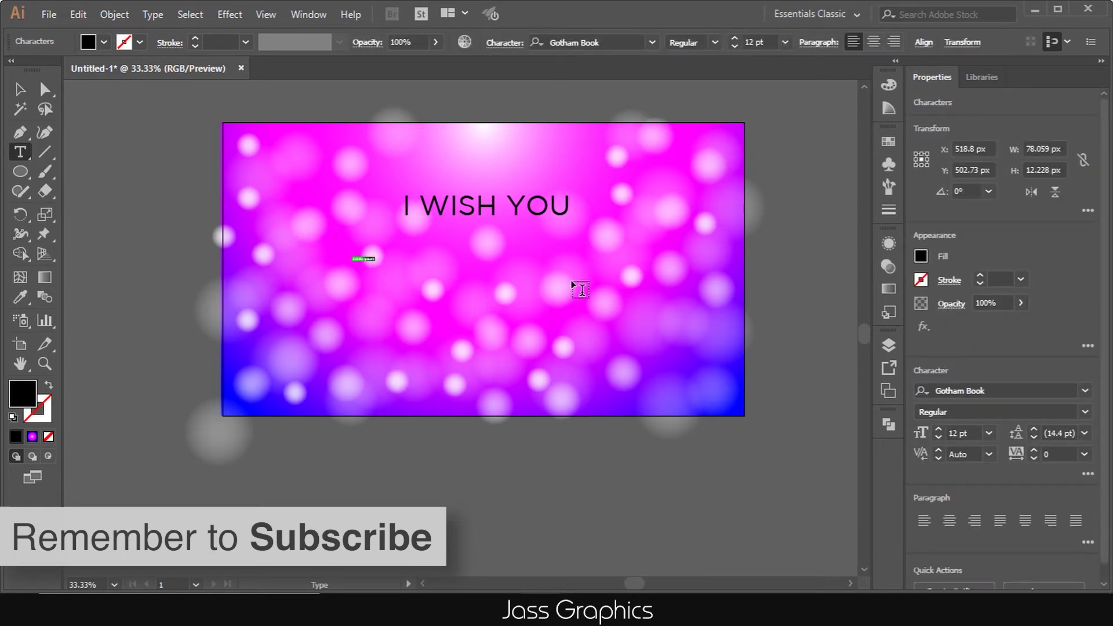
type("Happy New Y")
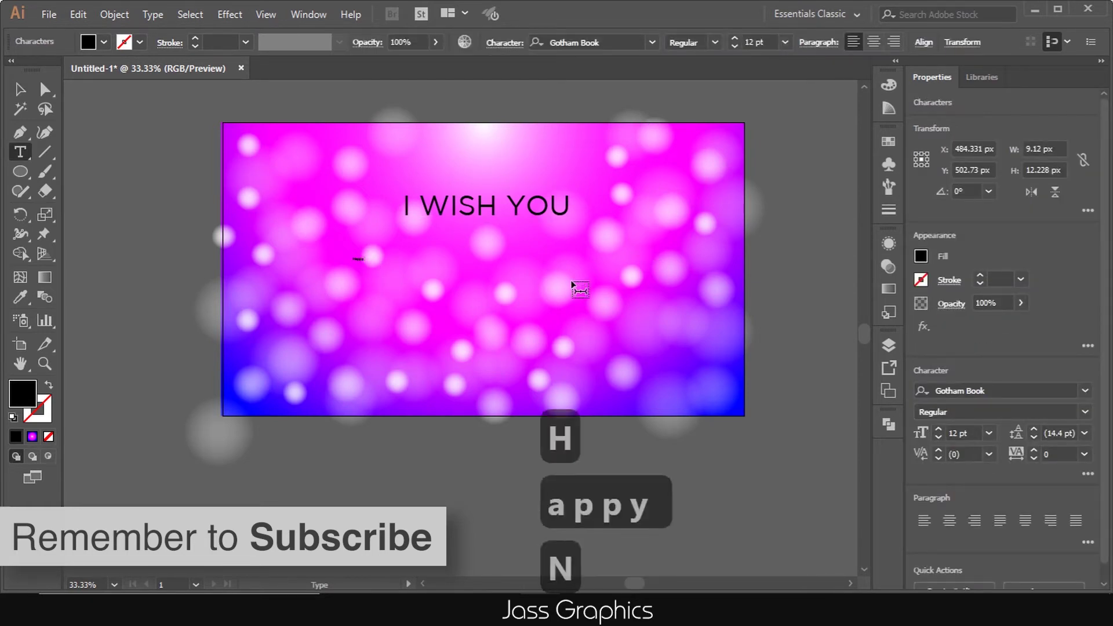
type("ear")
left_click(20, 89)
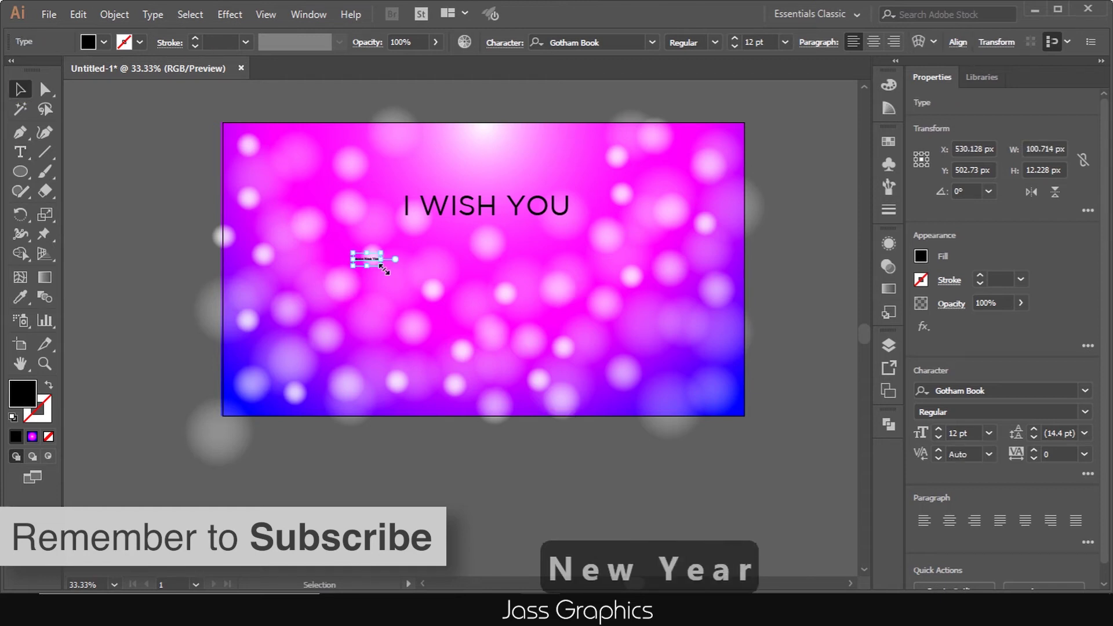
left_click_drag(380, 262, 673, 366)
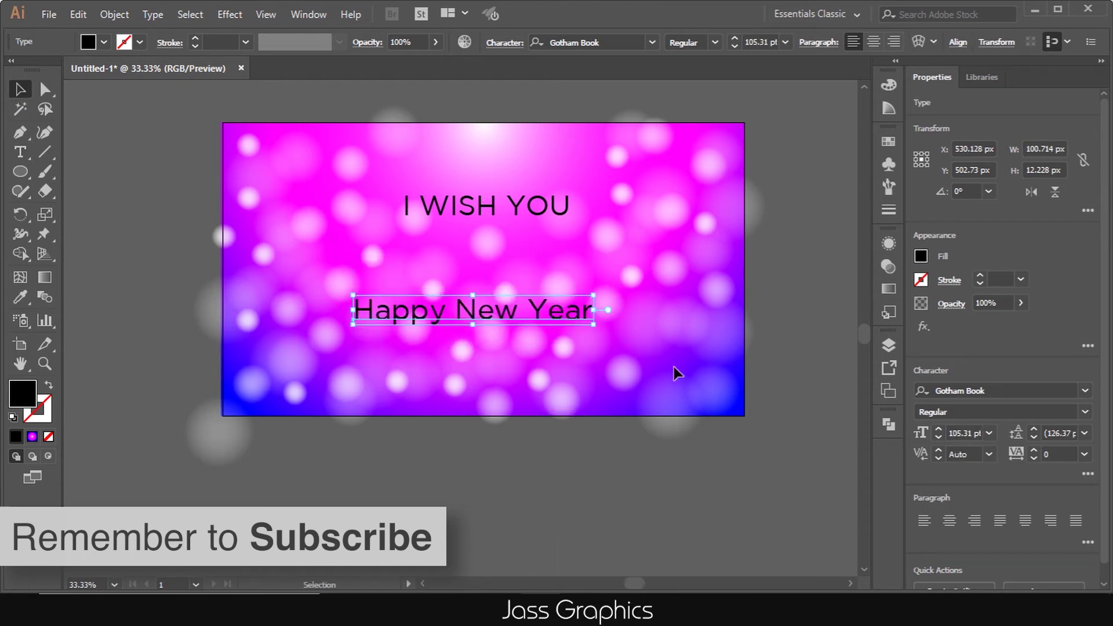
left_click_drag(515, 307, 537, 276)
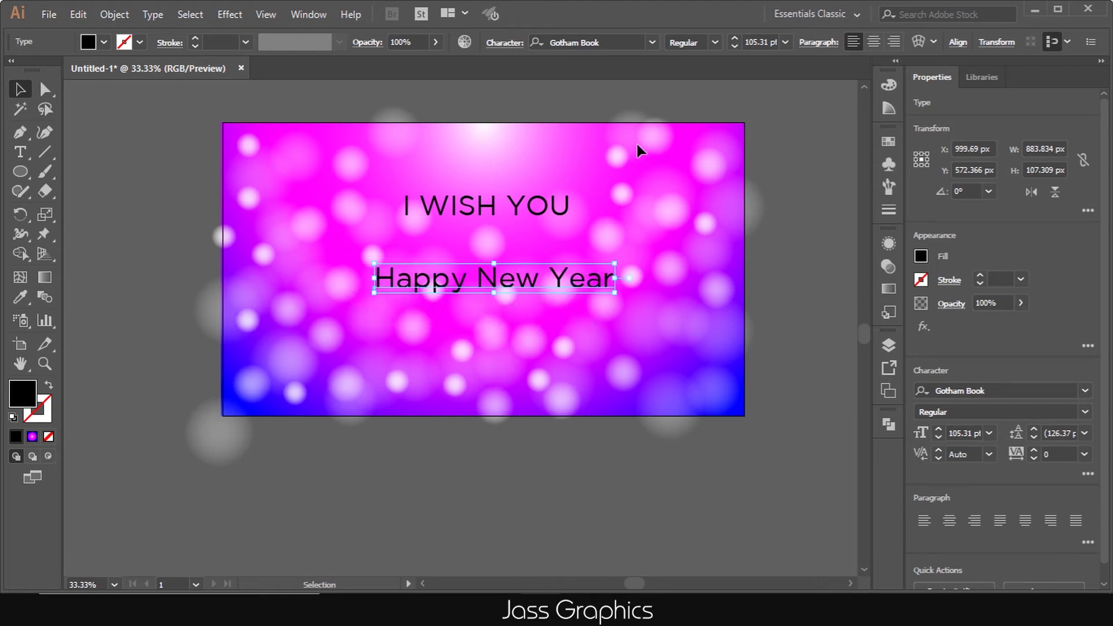
Set the "Happy New Year" text to Merry Christmas Flake, enlarge it to about 217 pt and center it under "I WISH YOU"
left_click(653, 44)
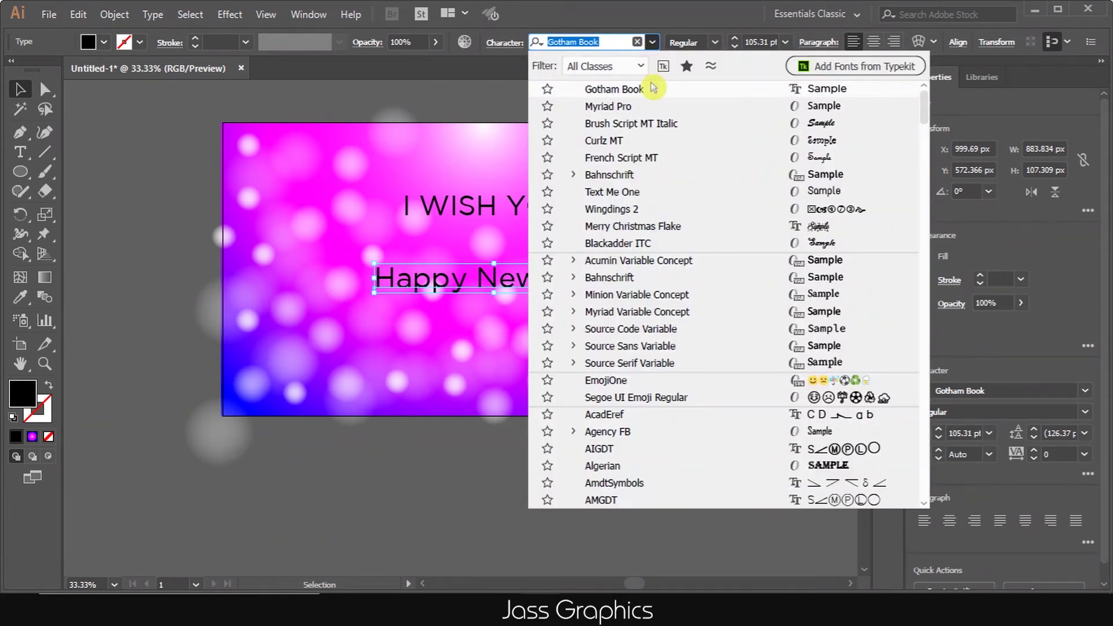
left_click(641, 226)
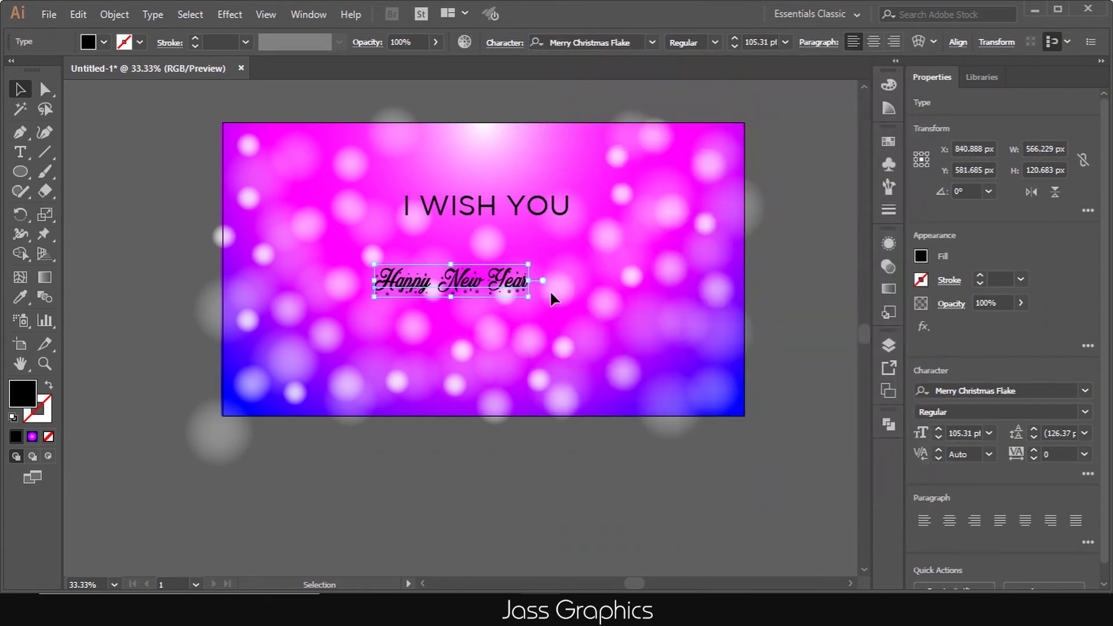
left_click_drag(532, 298, 610, 285)
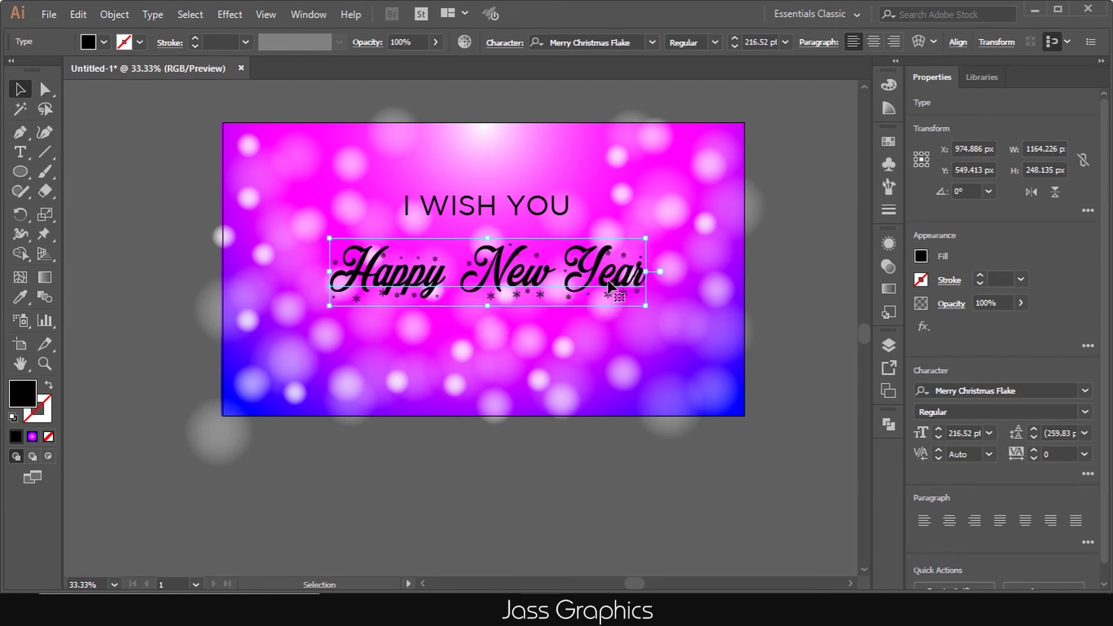
scroll(655, 333, "down", 1)
left_click(656, 332)
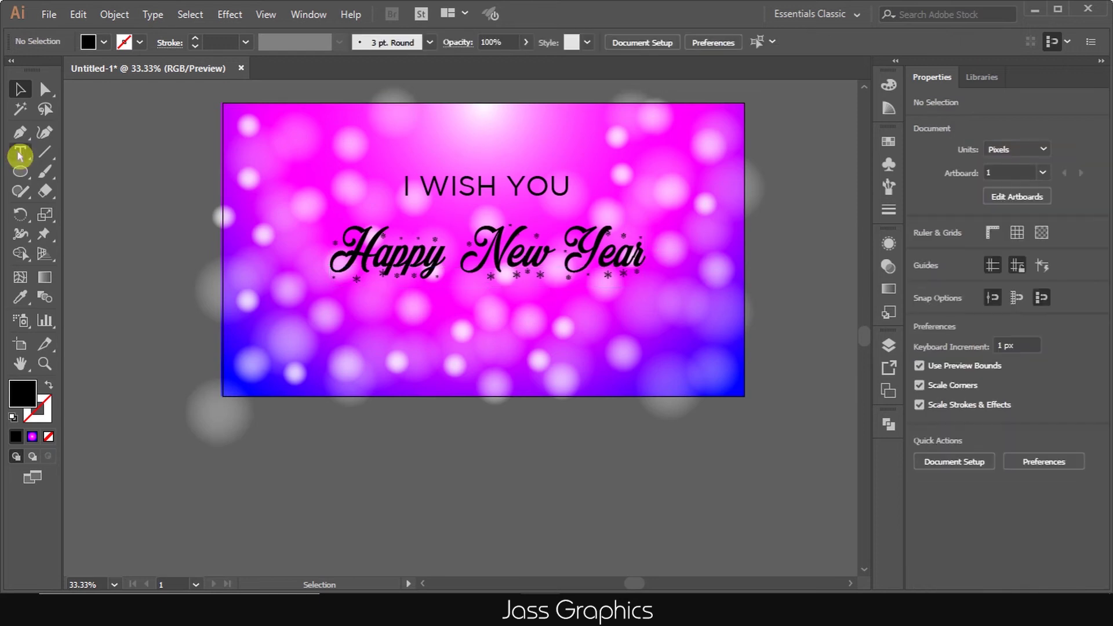
Add the text "2020" in Brush Script MT Italic, scale it to about 115.5 pt and place it below "Happy New Year"
left_click(20, 153)
left_click(467, 301)
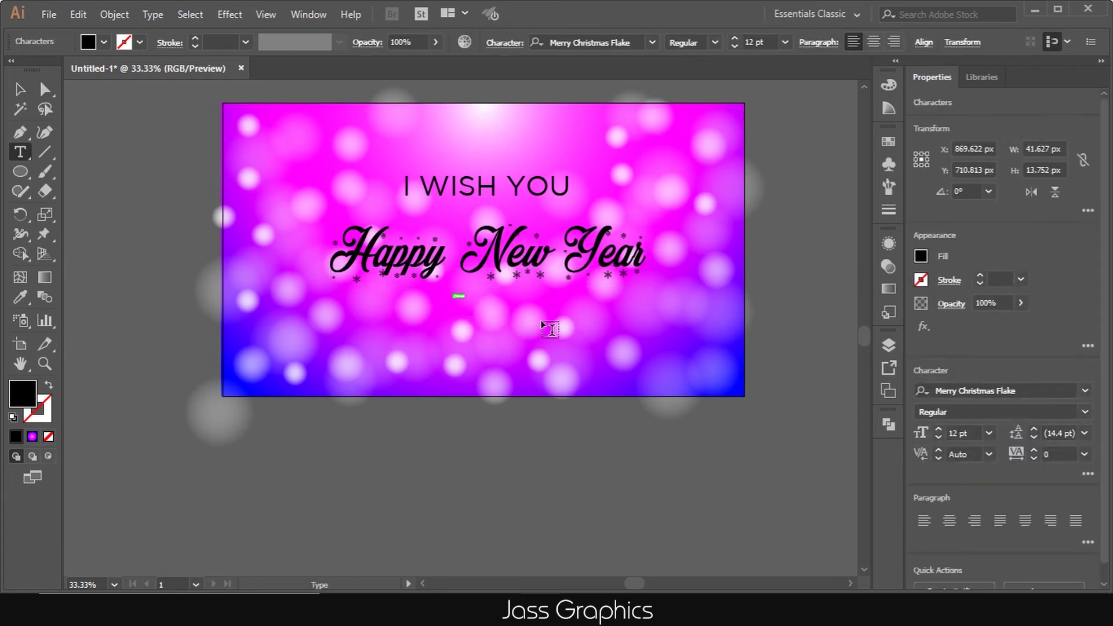
left_click(653, 45)
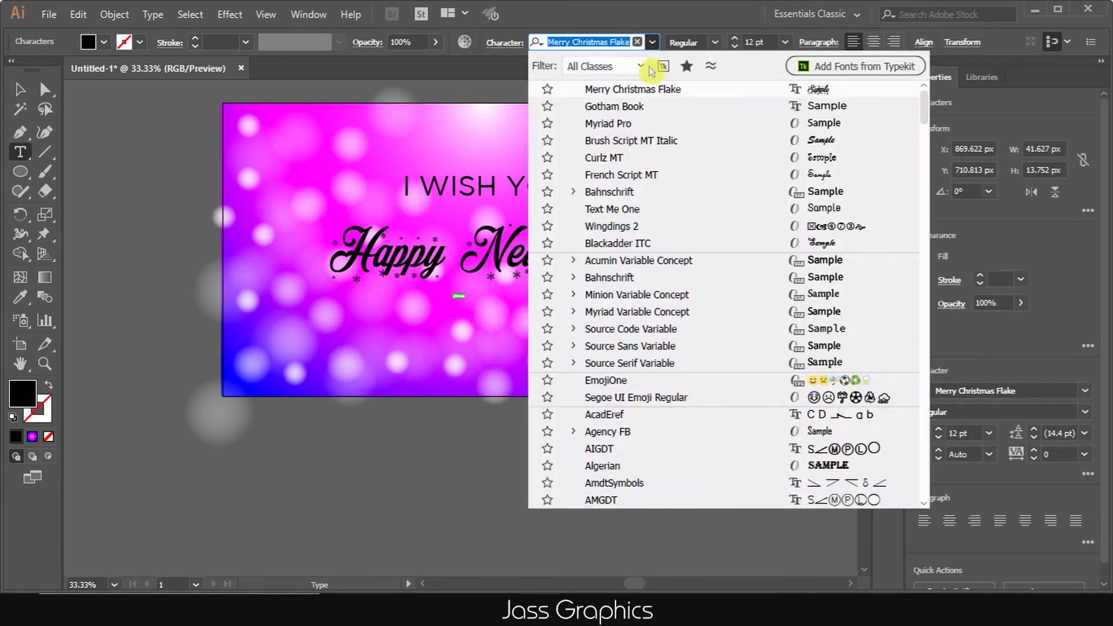
left_click(647, 143)
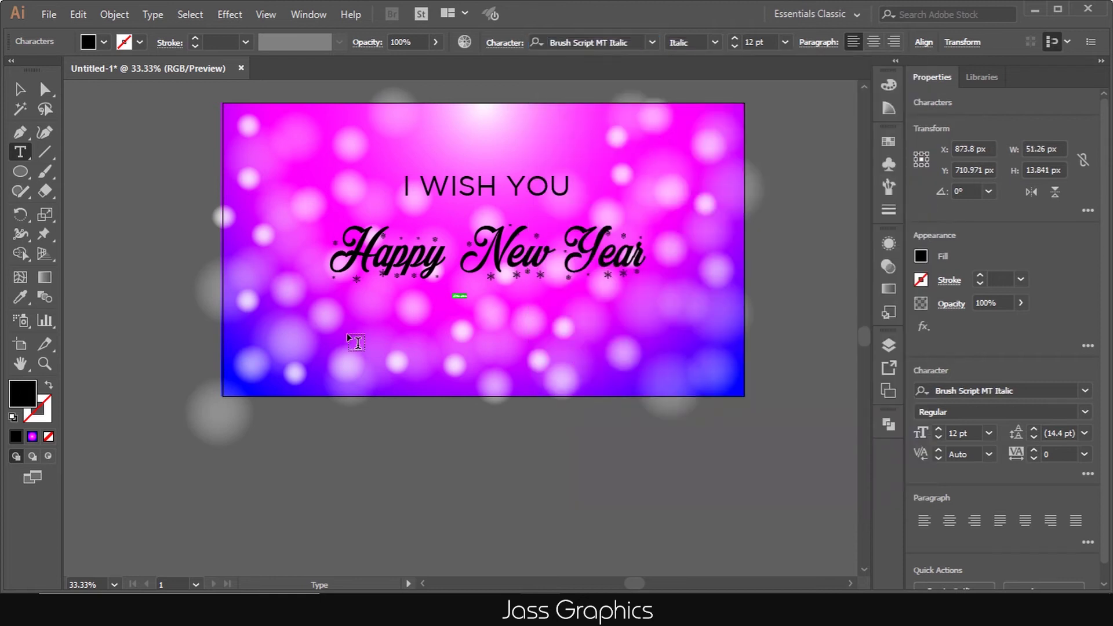
left_click(19, 88)
left_click_drag(458, 298, 571, 365)
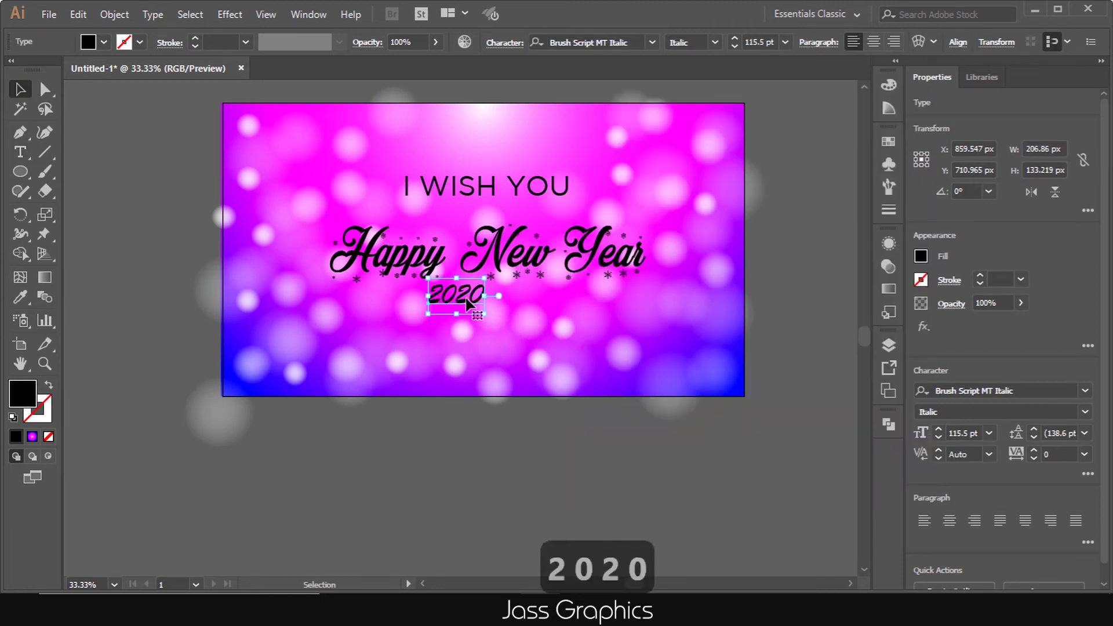
left_click_drag(465, 293, 494, 329)
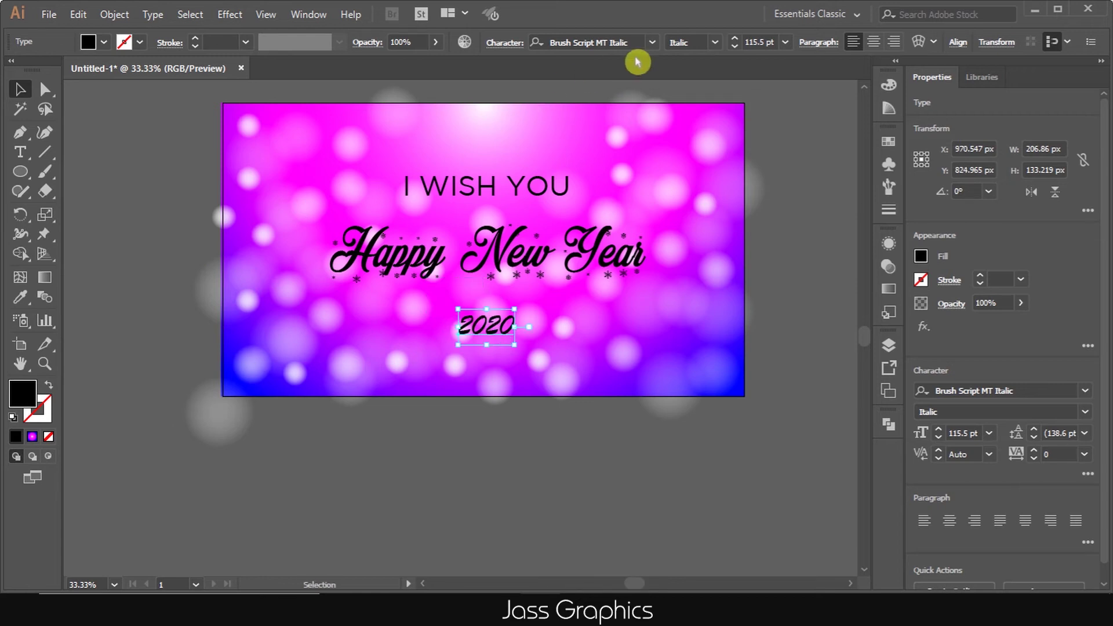
Set the "2020" text to Curlz MT, enlarge it to about 285 pt and center it under "Happy New Year"
left_click(652, 43)
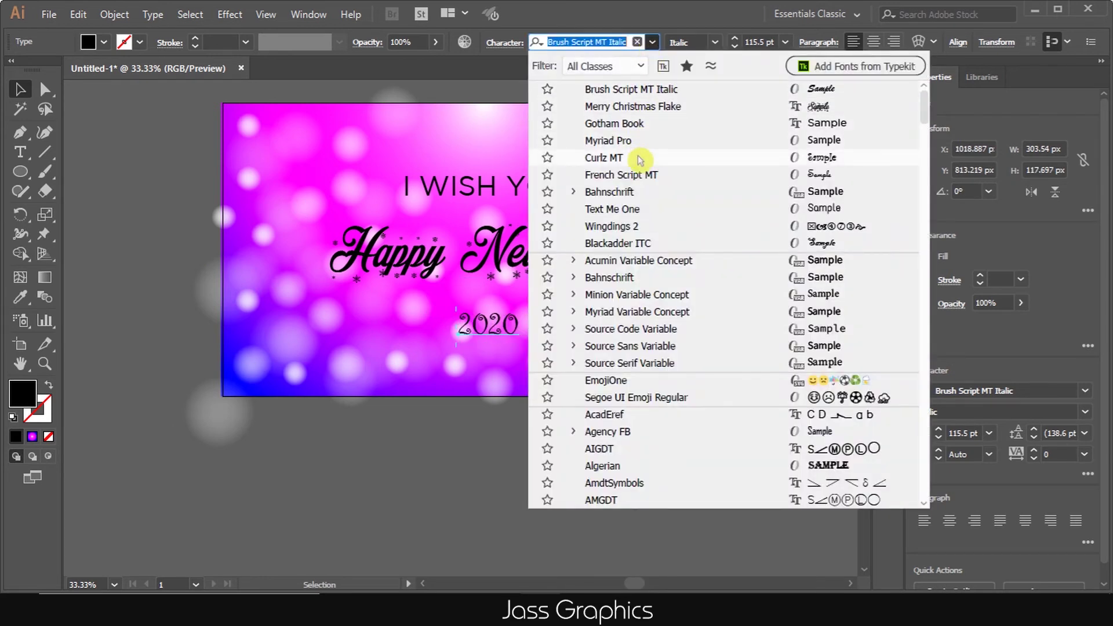
left_click(640, 160)
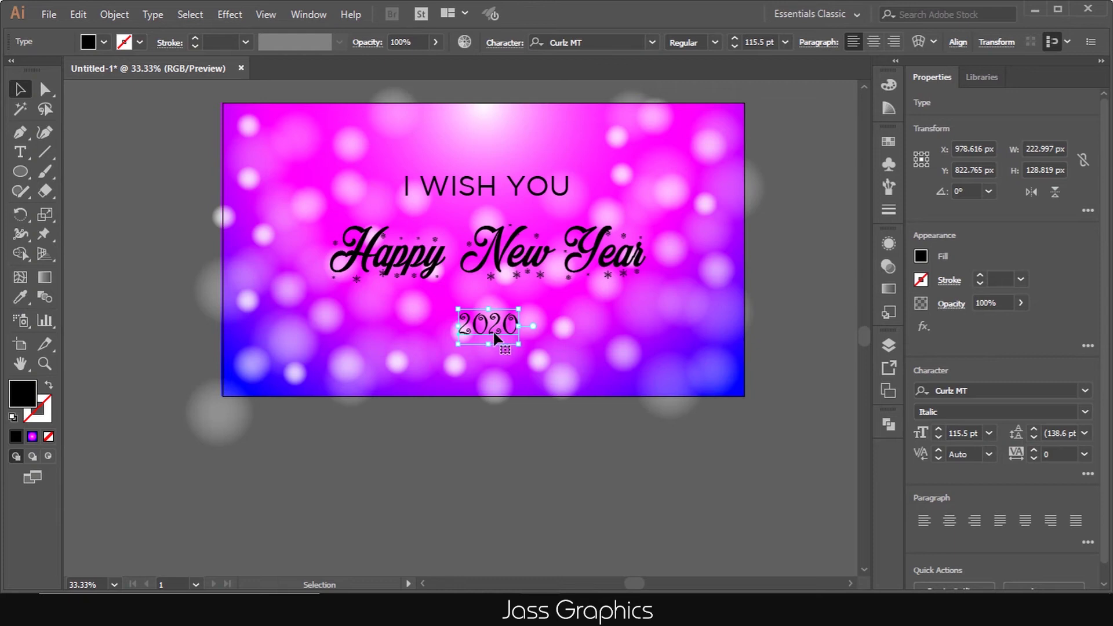
left_click_drag(492, 329, 553, 357)
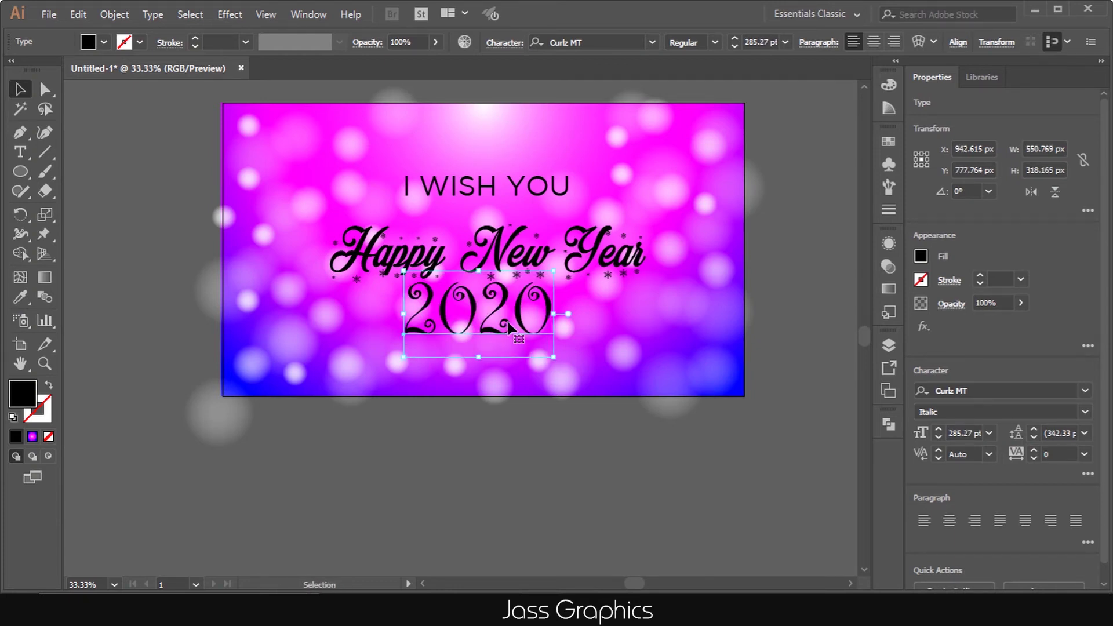
left_click_drag(502, 307, 504, 323)
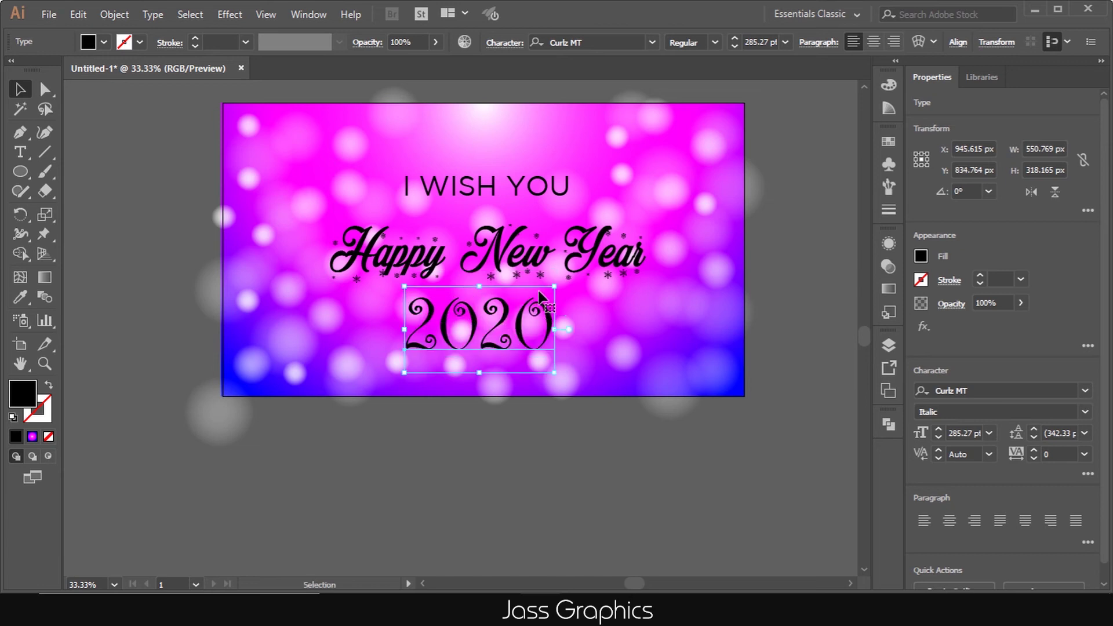
Shrink the "Happy New Year" text slightly about its center and reduce "2020" to about 198 pt beneath it
left_click(540, 270)
left_click_drag(644, 289, 613, 278)
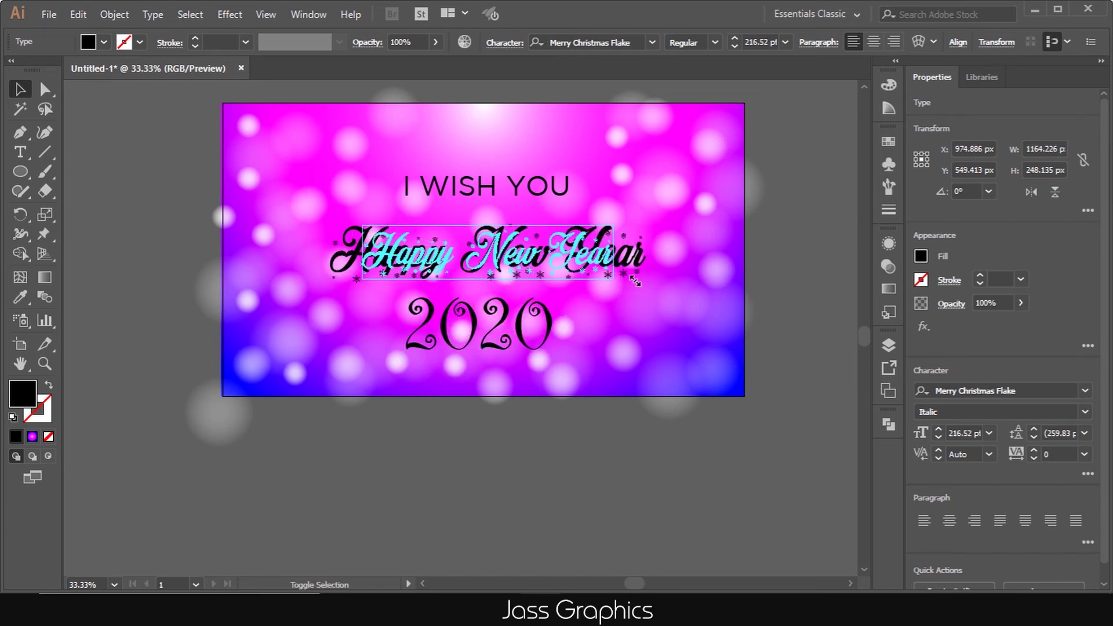
left_click(524, 317)
left_click_drag(553, 373, 517, 318)
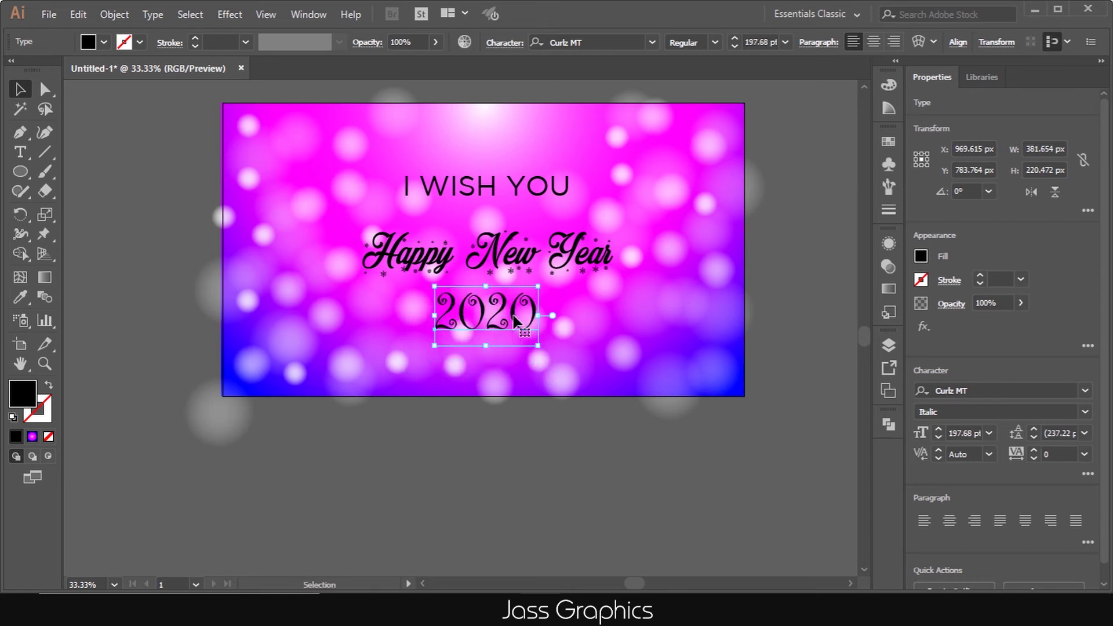
Add an ornament beside "2020" by entering the letter "a" in the Wingdings 2 font
left_click(607, 323)
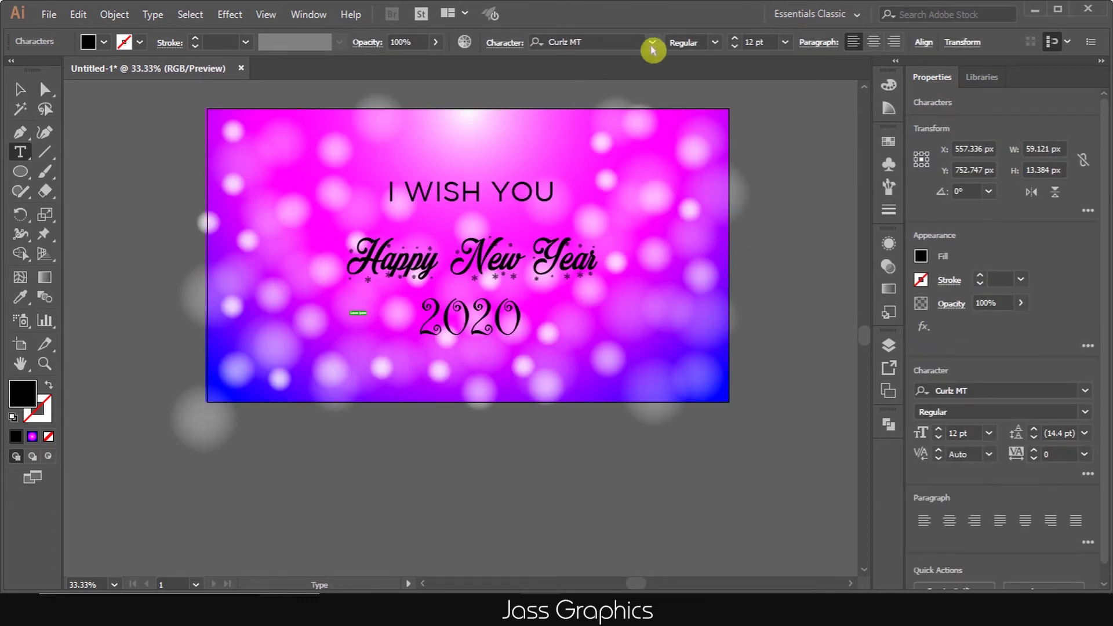
left_click(652, 42)
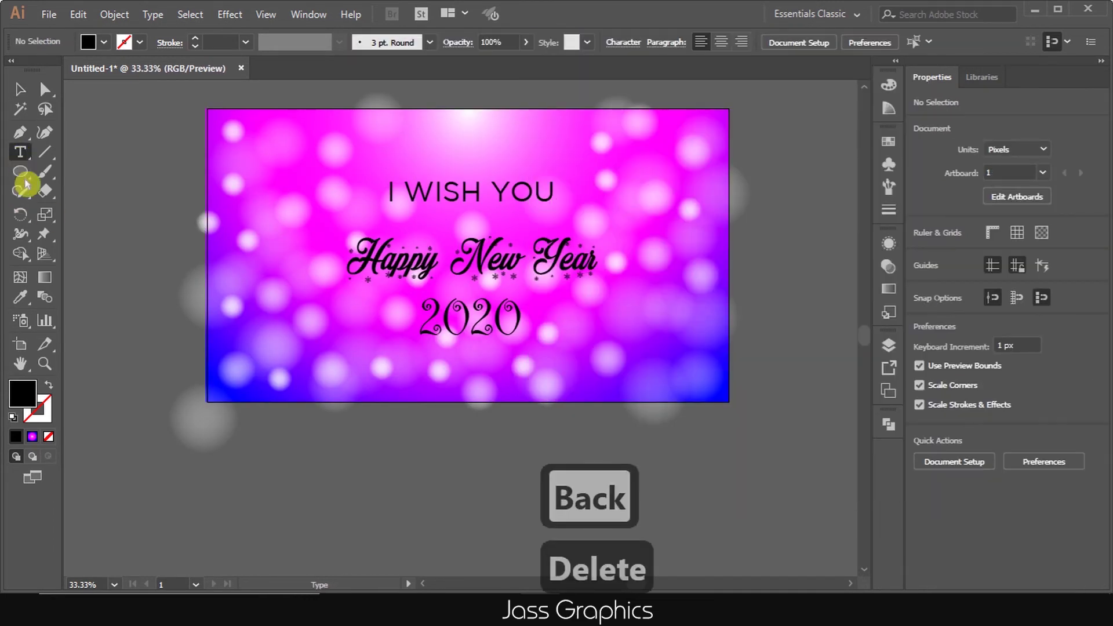
left_click(359, 308)
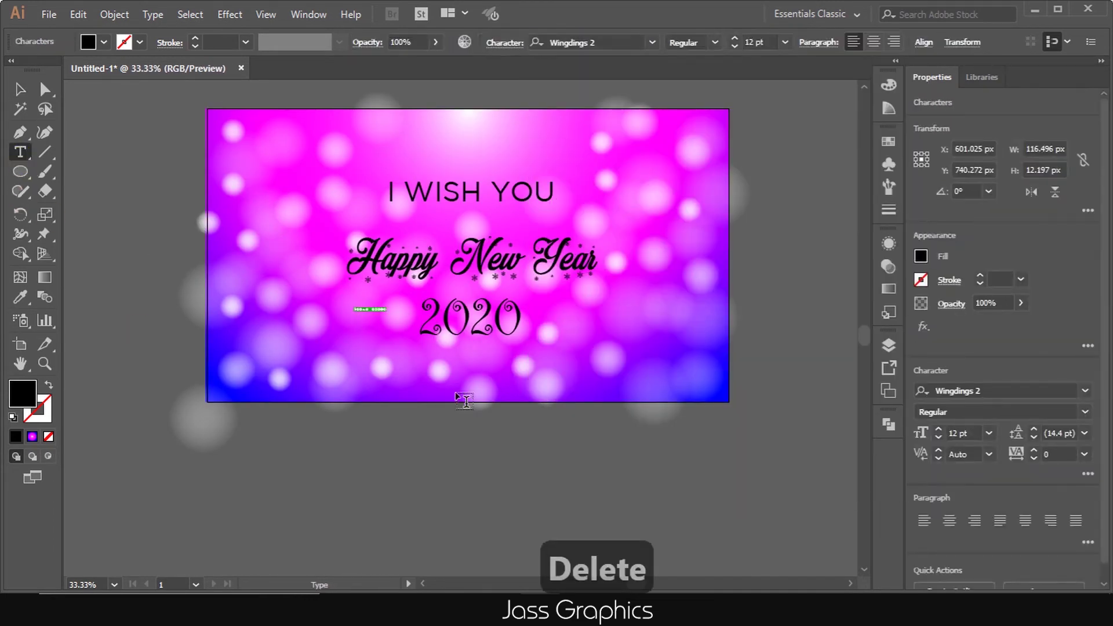
left_click(626, 43)
left_click(617, 90)
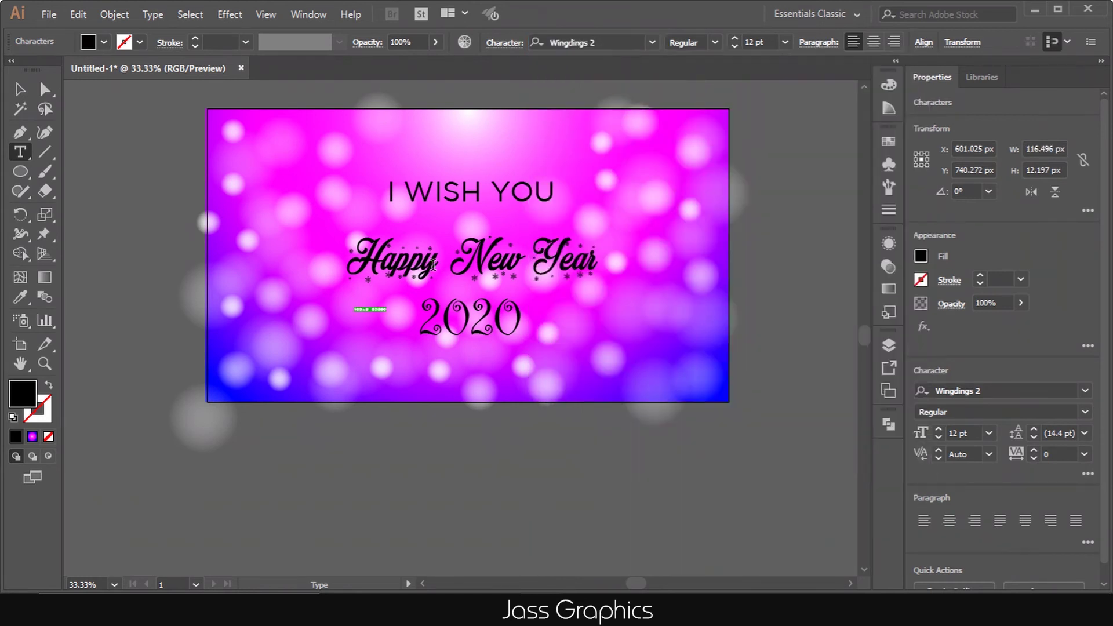
type("a")
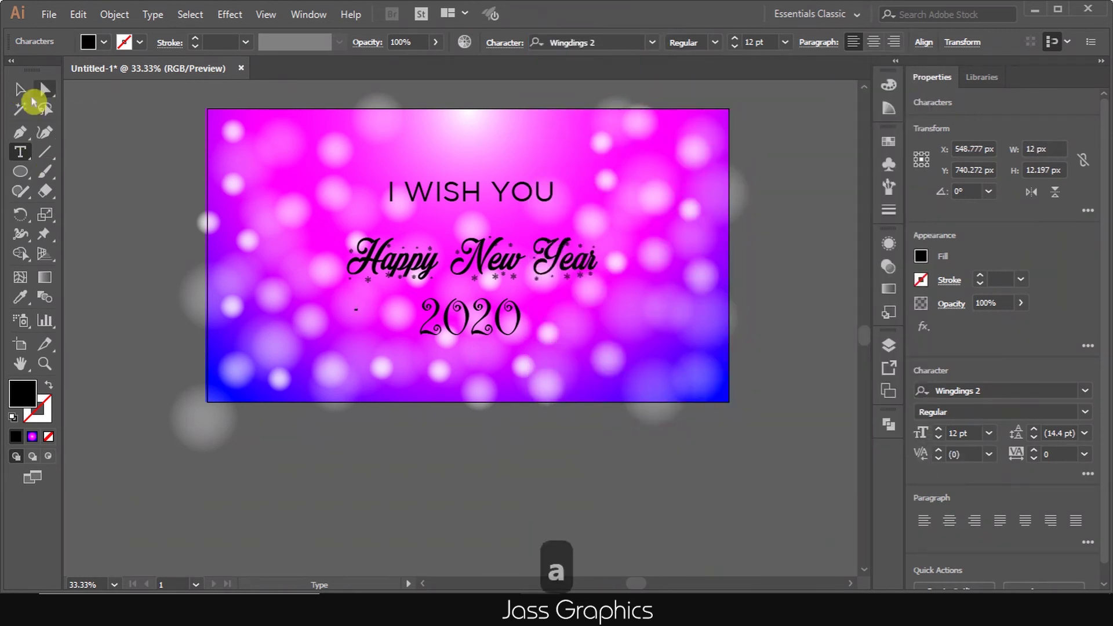
Scale the ornament to about 144 pt and position it just left of "2020"
left_click(9, 88)
left_click_drag(367, 318, 450, 378)
mouse_move(391, 348)
left_mouse_down()
mouse_move(377, 320)
mouse_move(413, 351)
mouse_move(391, 329)
left_mouse_up()
key("ctrl+minus")
scroll(371, 334, "down", 1)
scroll(348, 326, "up", 2)
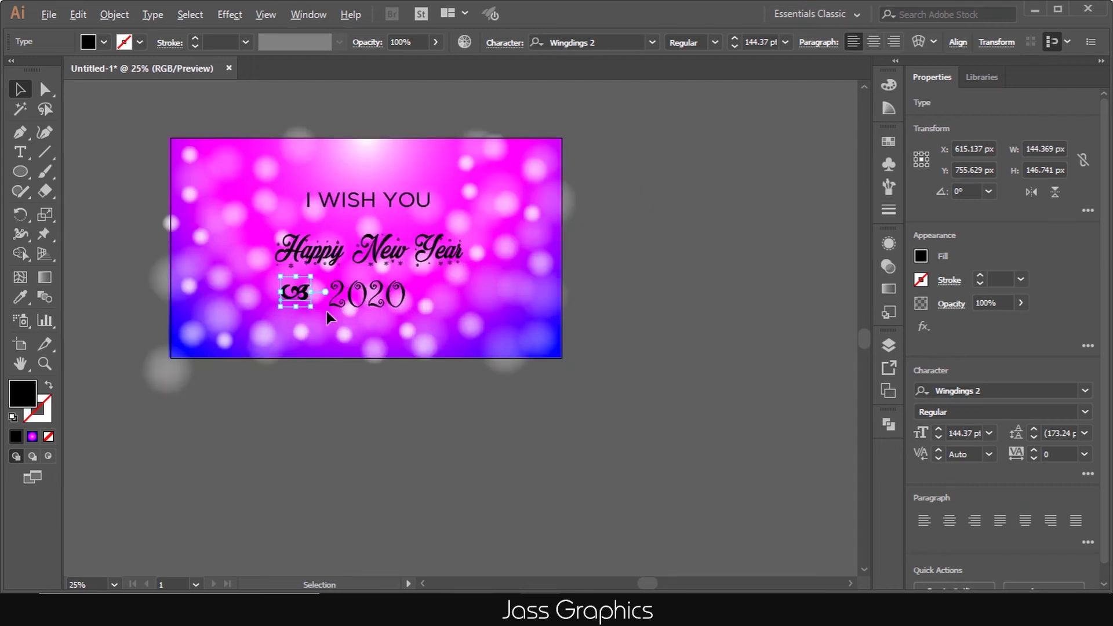
Copy the ornament to the right of "2020", reflect the copy across the vertical axis and align it opposite the original
left_click_drag(296, 290, 461, 284)
left_click(406, 295)
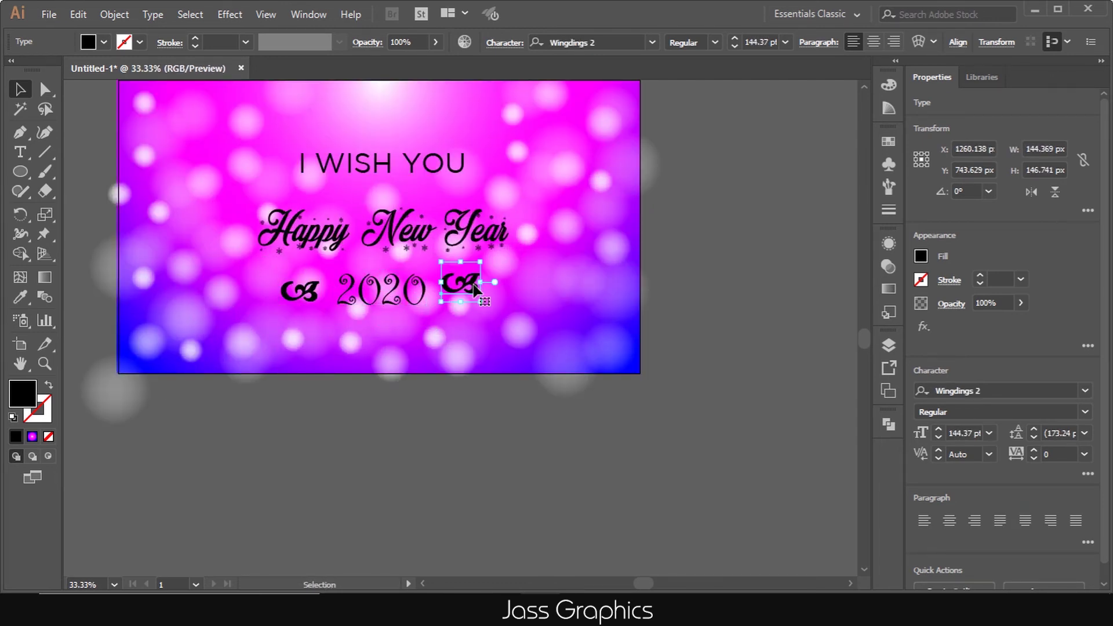
right_click(468, 281)
mouse_move(667, 494)
left_click(761, 410)
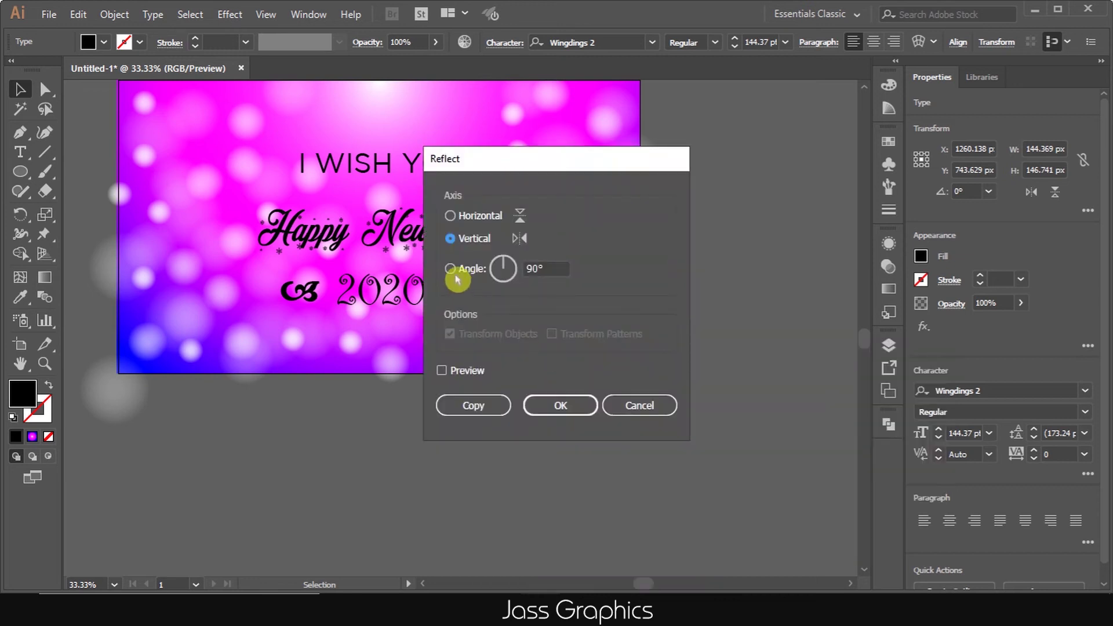
left_click(539, 406)
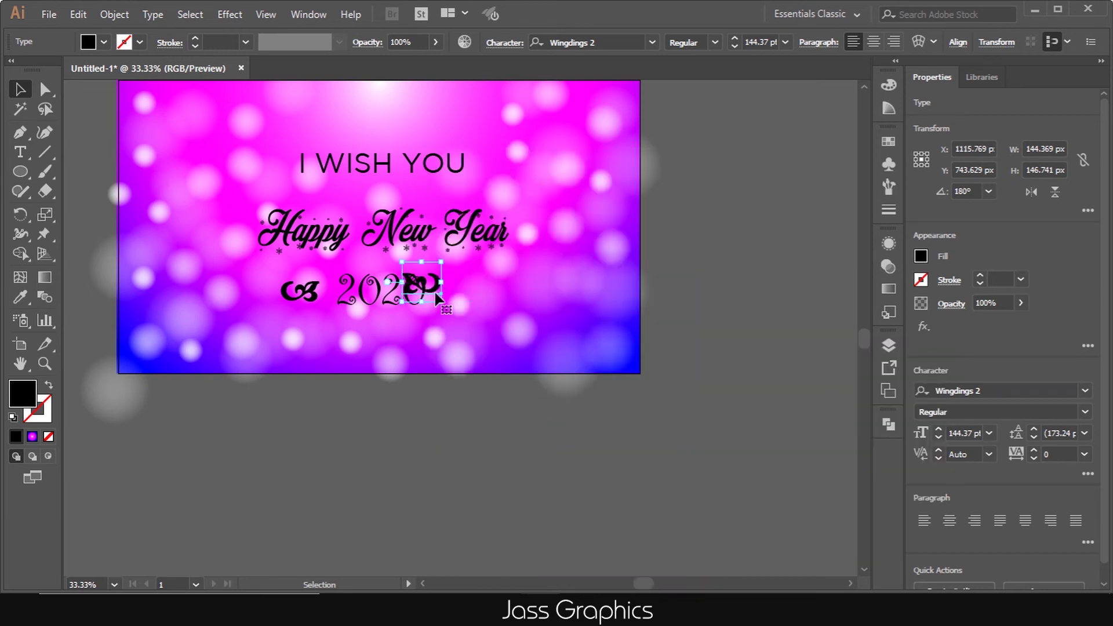
left_click_drag(467, 297, 471, 298)
scroll(523, 272, "down", 2)
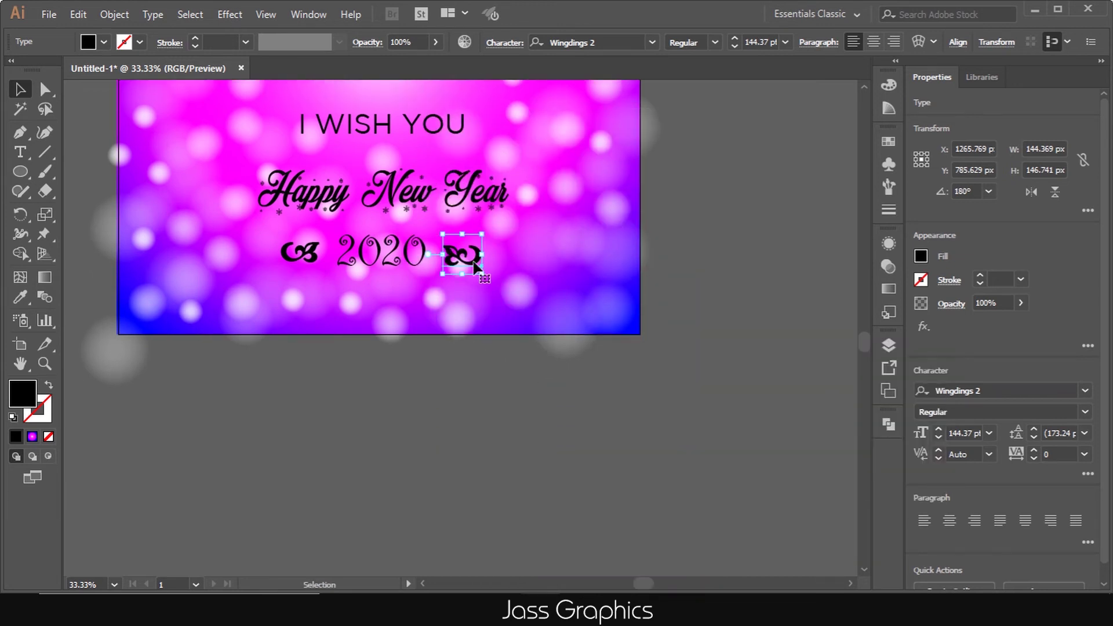
left_click(692, 253)
scroll(692, 253, "down", 2)
scroll(631, 273, "down", 1)
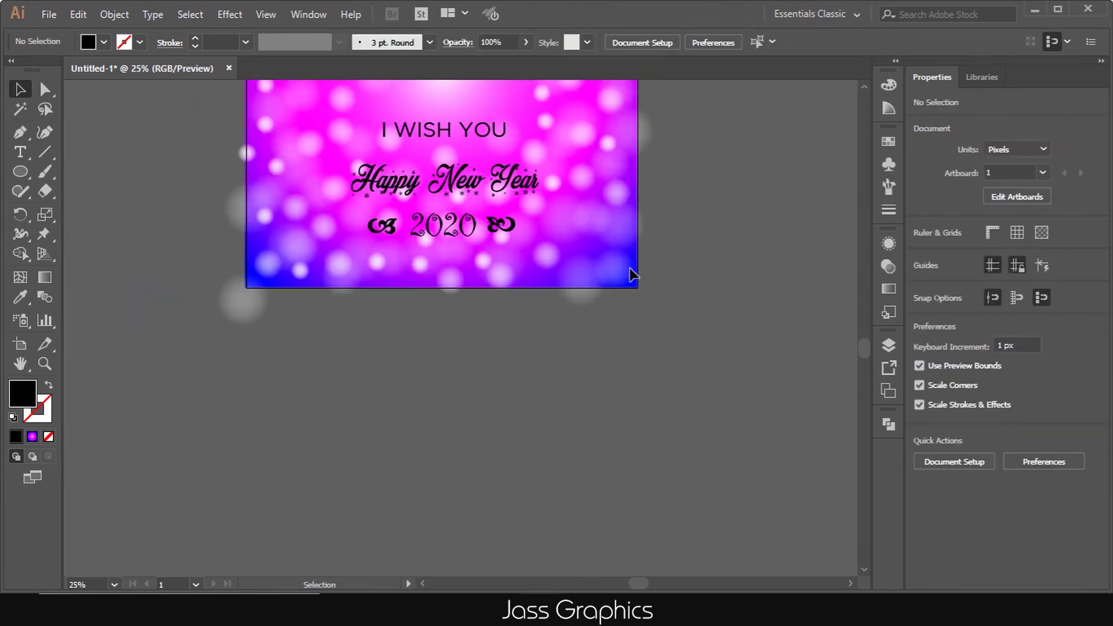
Add placeholder text in Merry Christmas Flake left of "I WISH YOU" and scale it to about 96 pt
scroll(500, 243, "up", 1)
left_click(653, 42)
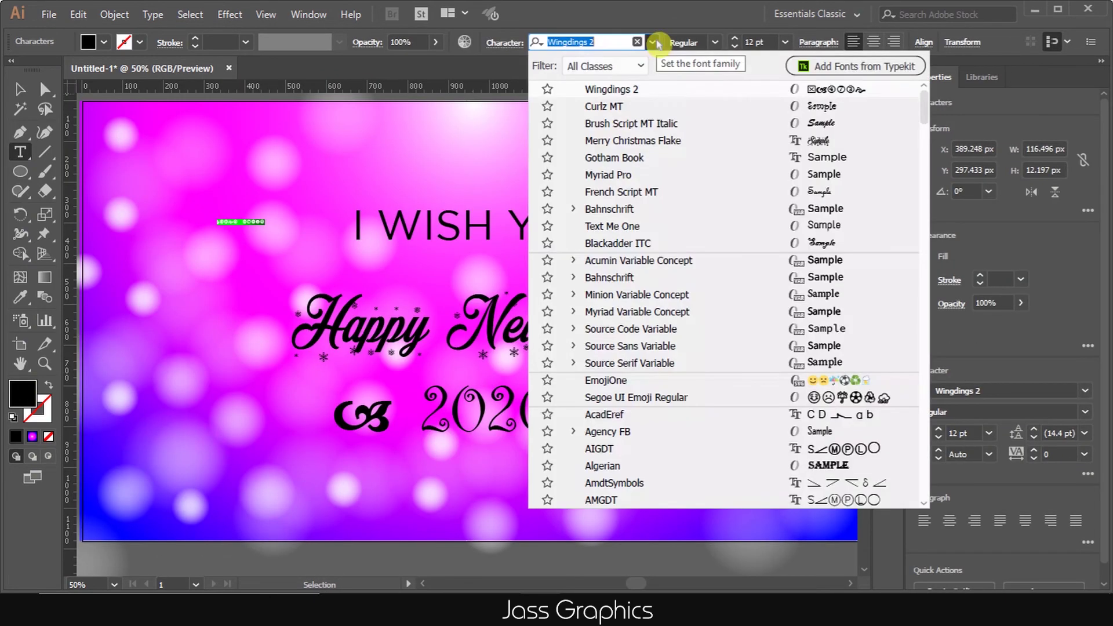
left_click(661, 140)
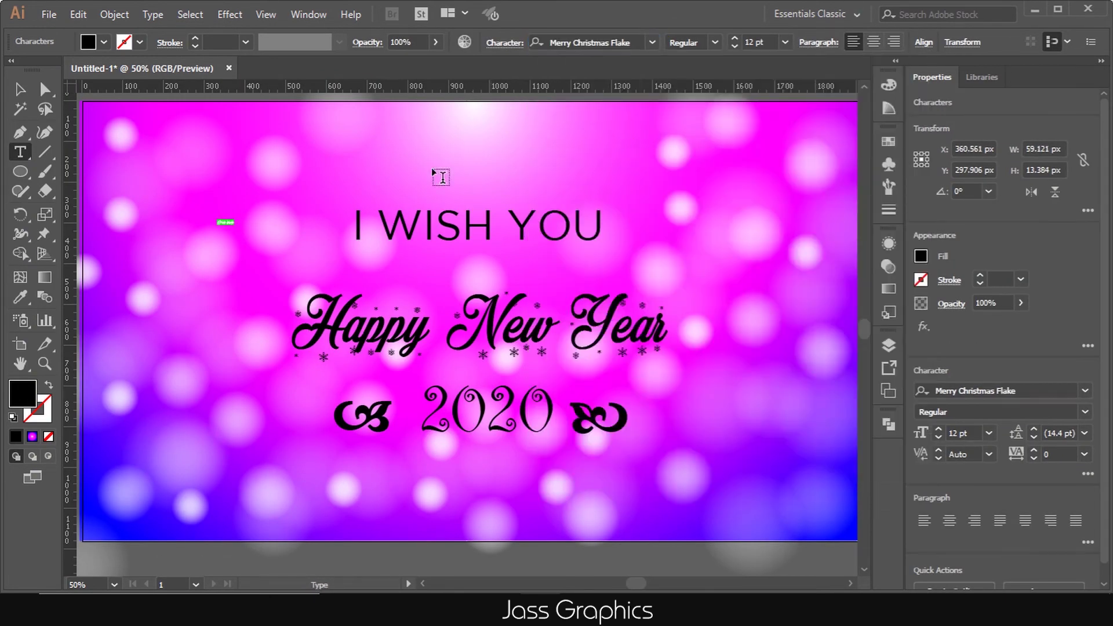
left_click(19, 89)
left_click_drag(235, 229, 294, 246)
Replace the placeholder text with the character "4" to produce a gift box glyph
double_click(255, 232)
key("Delete")
key("Delete")
key("Delete")
key("BackSpace")
key("BackSpace")
key("BackSpace")
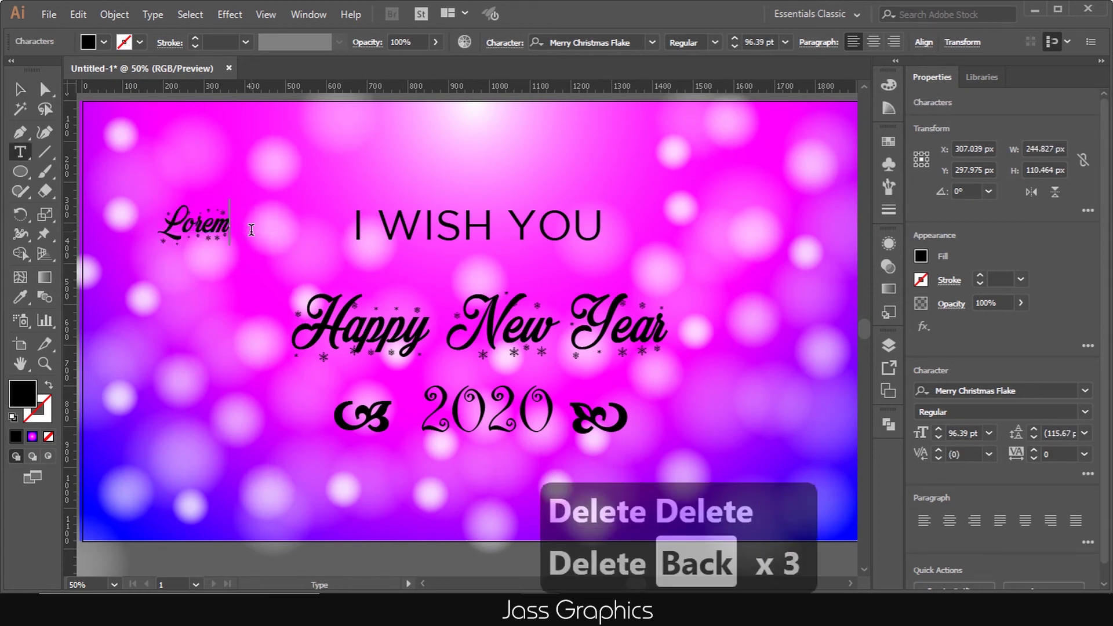
key("BackSpace")
key("BackSpace")
key("BackSpace")
key("BackSpace")
key("BackSpace")
type("4")
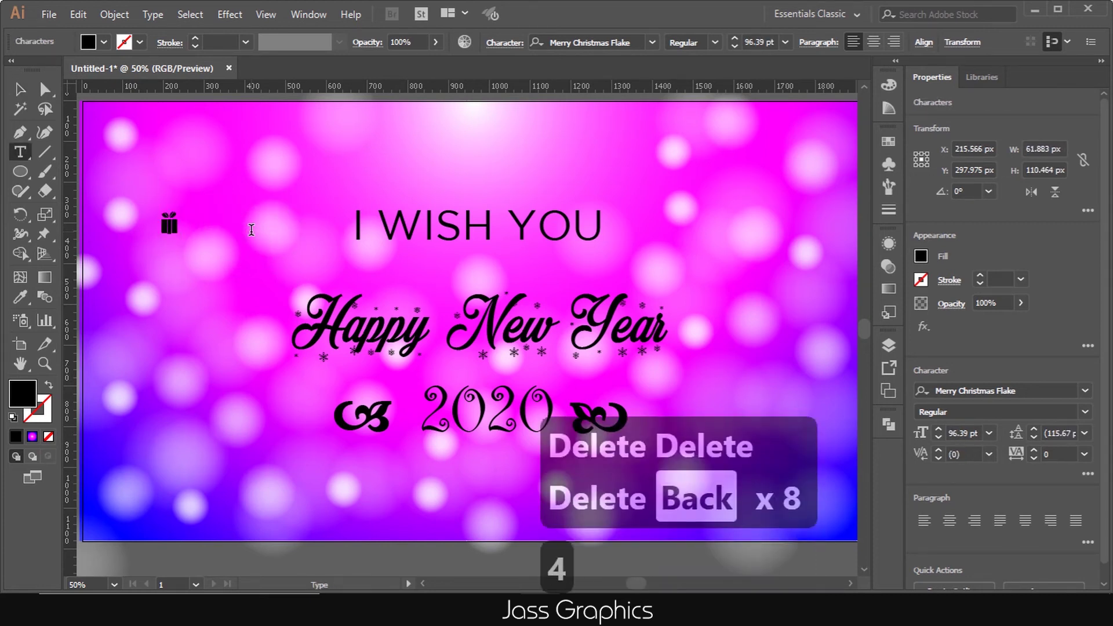
Scale the gift box glyph to about 129 pt and place it just left of "I WISH YOU"
left_click(20, 89)
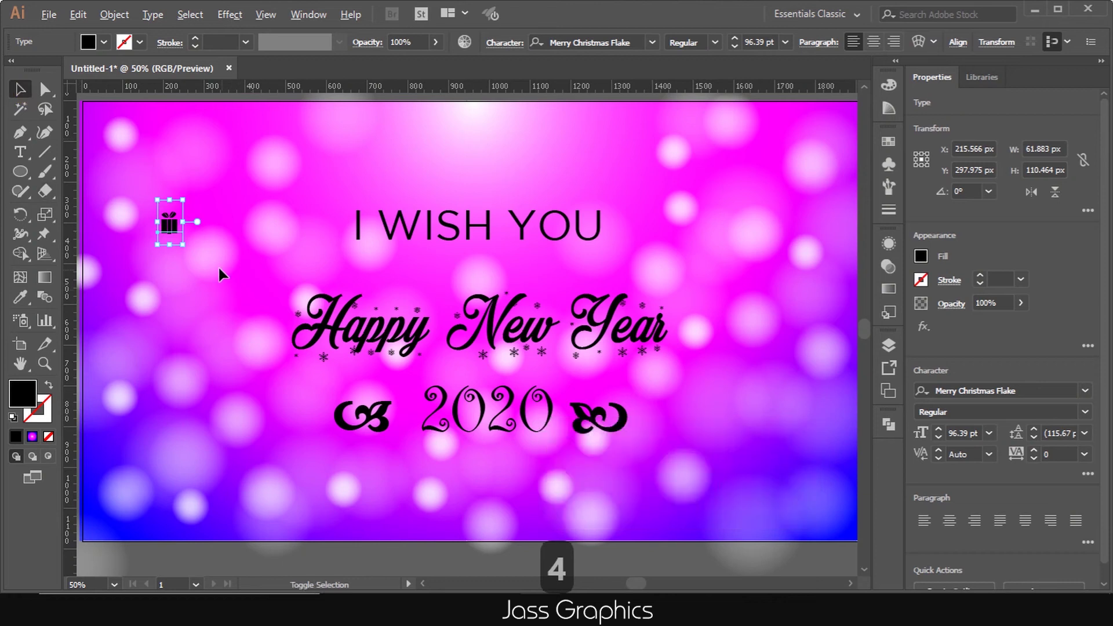
left_click_drag(184, 245, 309, 235)
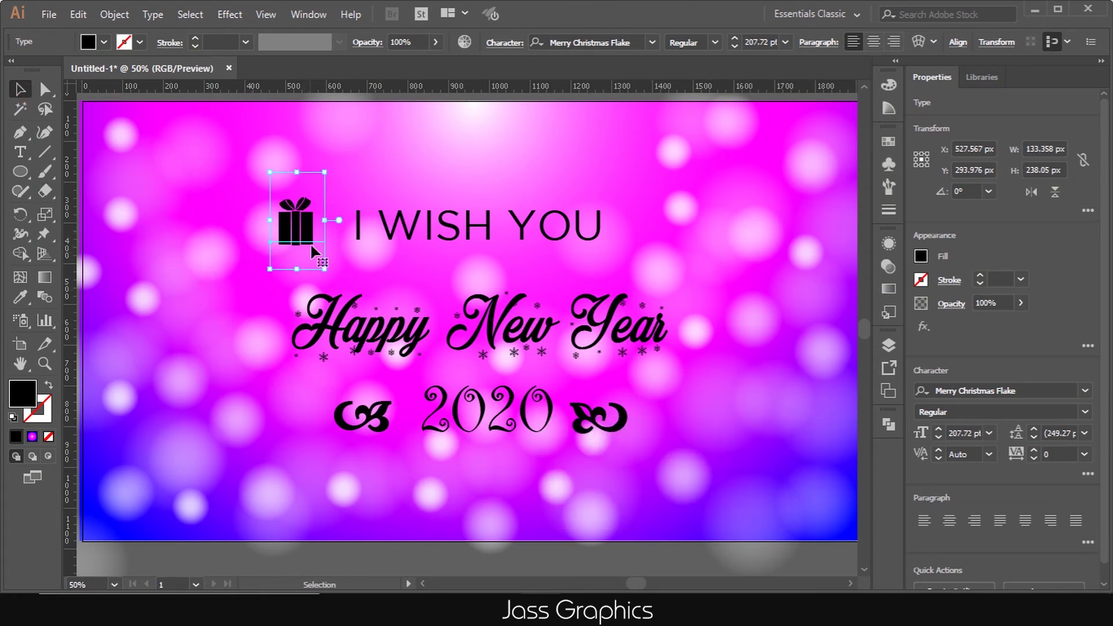
left_click_drag(320, 275, 314, 250)
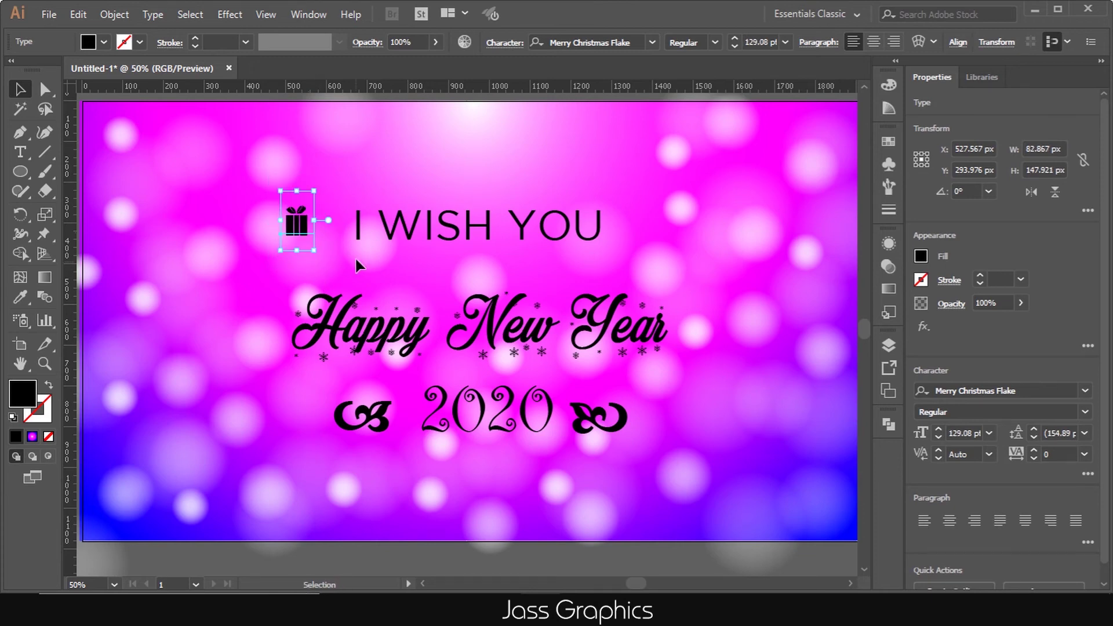
scroll(354, 255, "up", 1)
left_click_drag(284, 215, 307, 224)
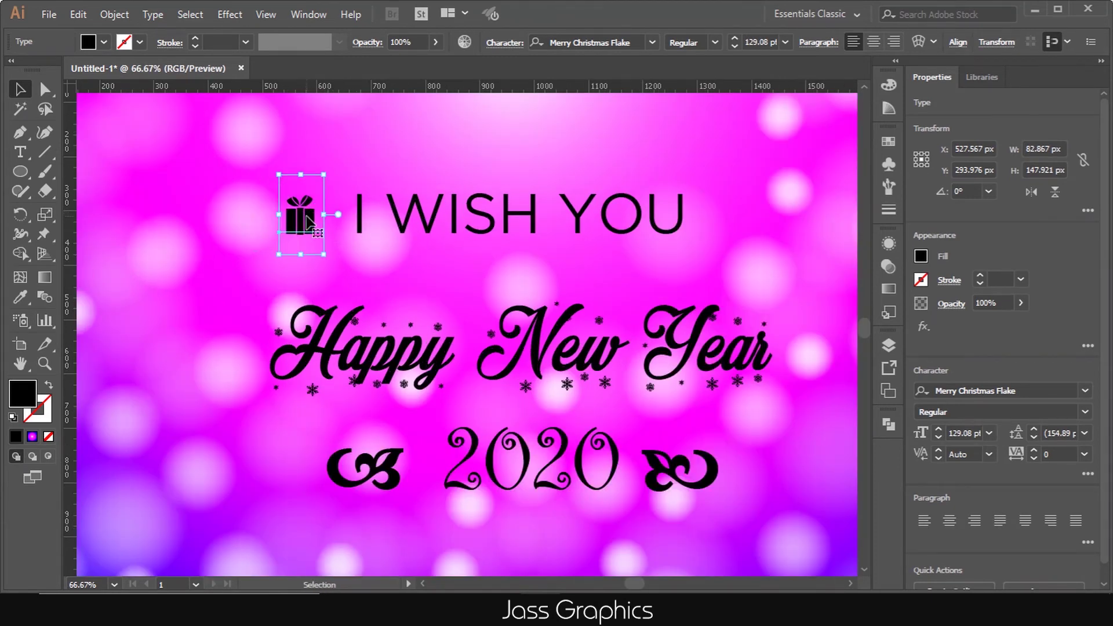
scroll(176, 255, "down", 1)
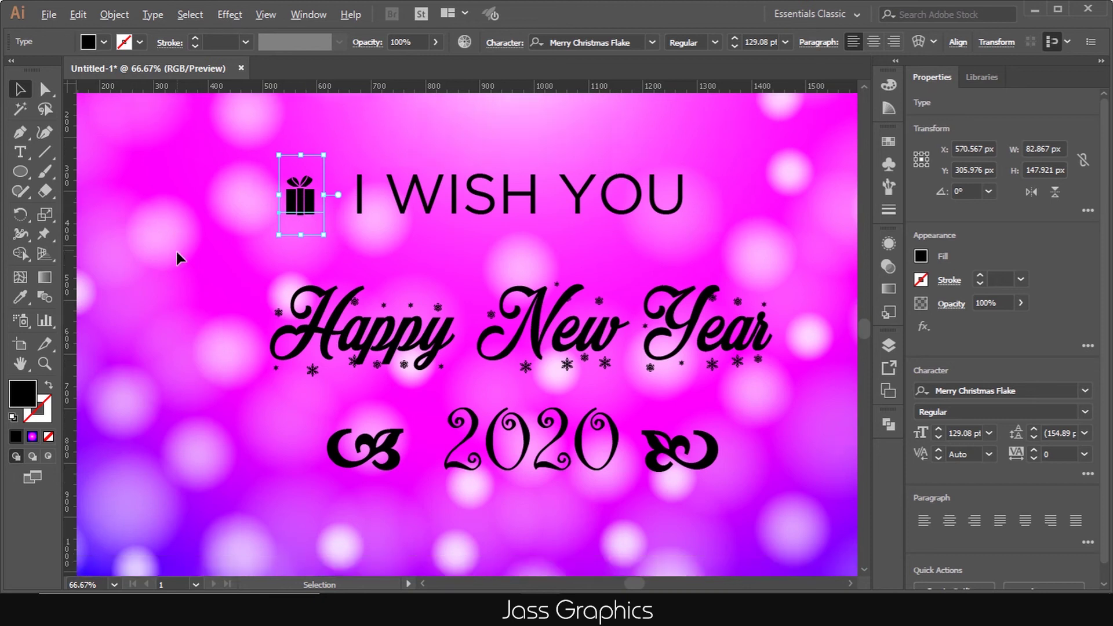
Copy the gift box horizontally to the right of "I WISH YOU"
left_click_drag(320, 201, 738, 200)
scroll(289, 252, "down", 2)
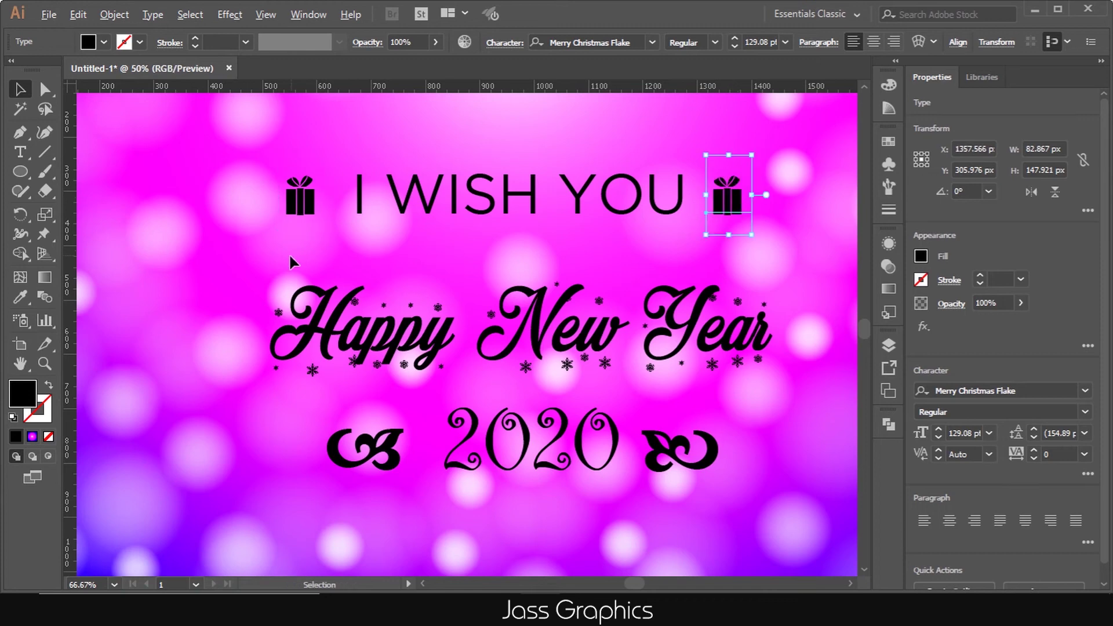
left_click(564, 334)
Draw a straight horizontal line about 846 px long beneath "I WISH YOU" and its gift boxes with the Pen tool
left_click(19, 132)
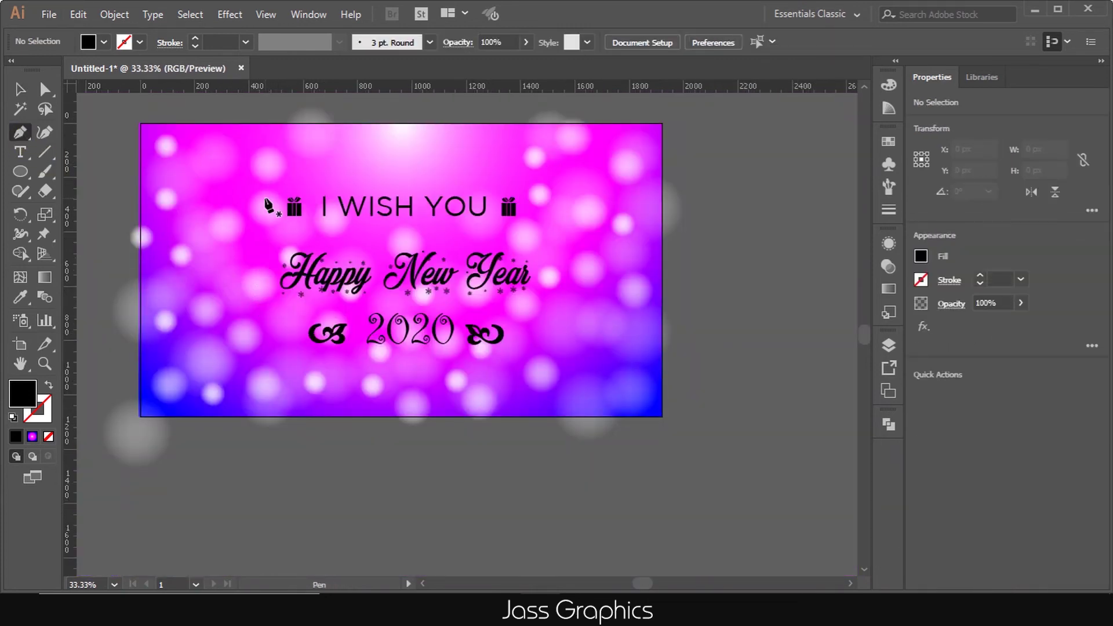
left_click(287, 221)
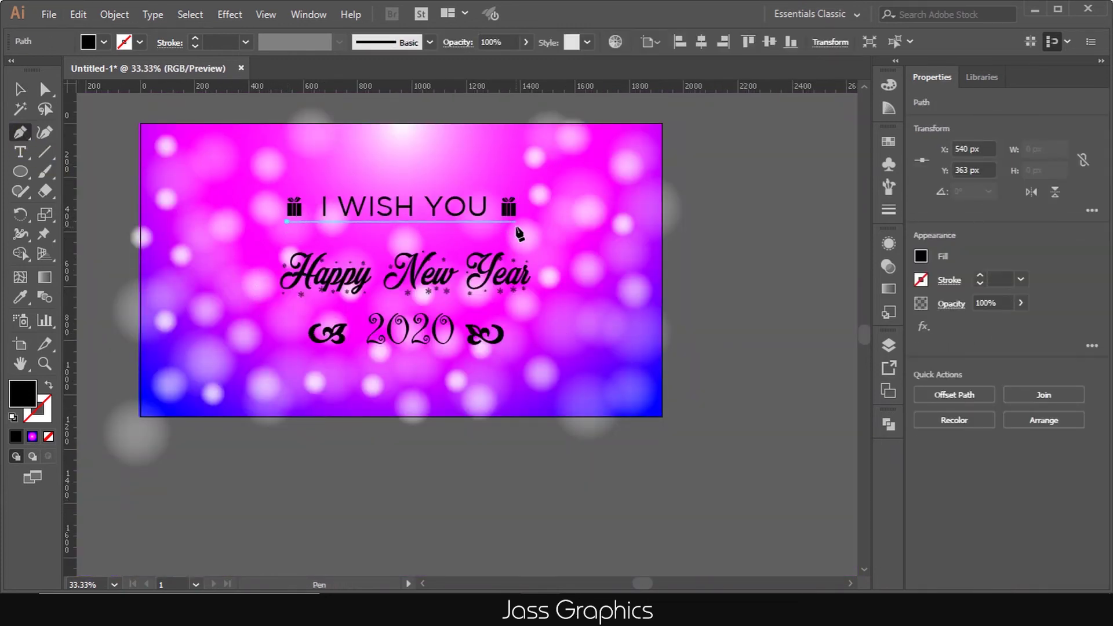
left_click(517, 222)
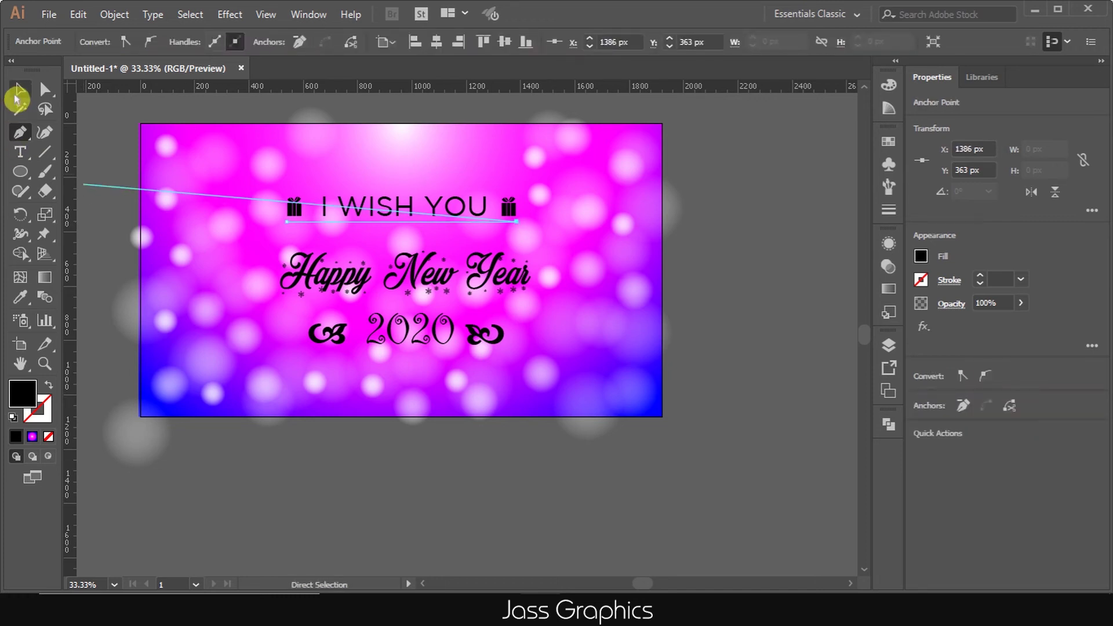
Swap the fill and stroke of the line beneath "I WISH YOU" to give it a black stroke and no fill
left_click(20, 90)
left_click(49, 386)
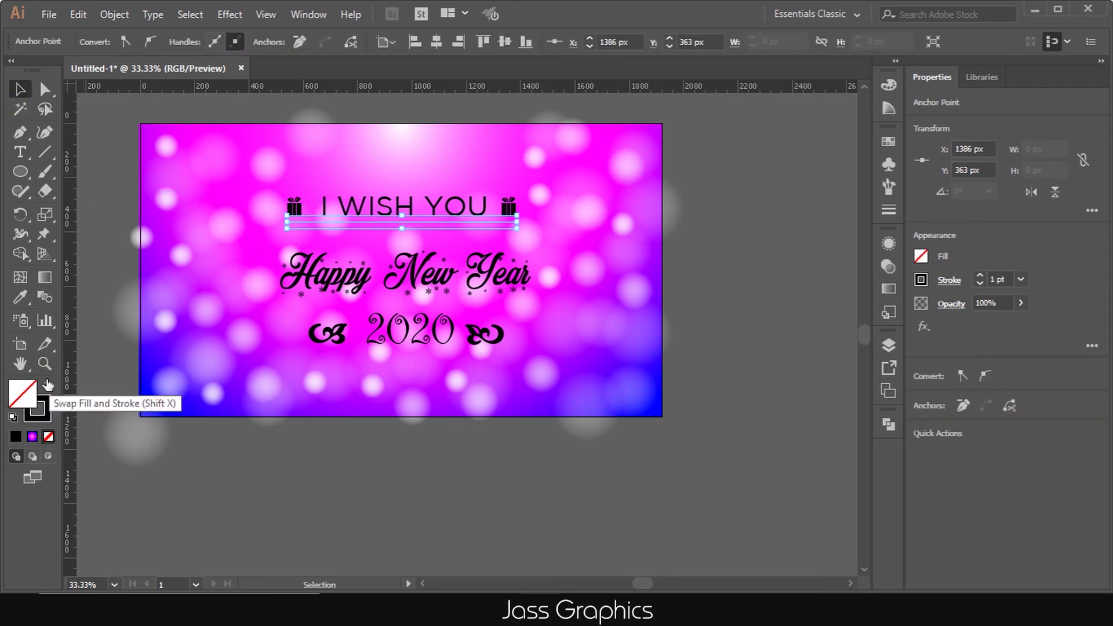
left_click(48, 402)
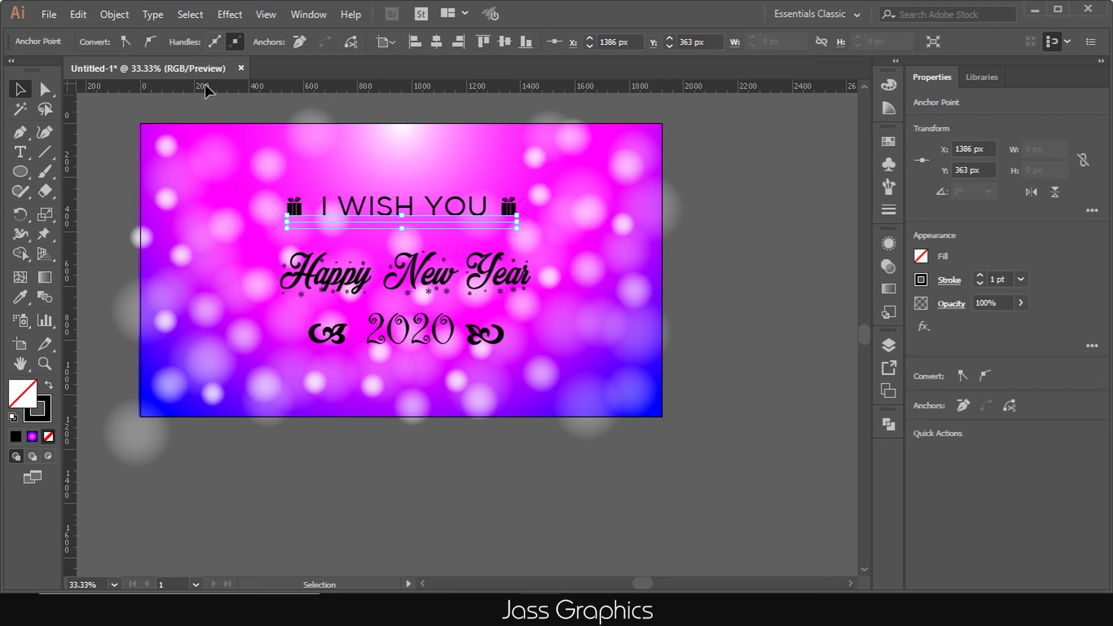
left_click(106, 158)
Give the line beneath "I WISH YOU" a 3 pt stroke weight with round caps
left_click(369, 221)
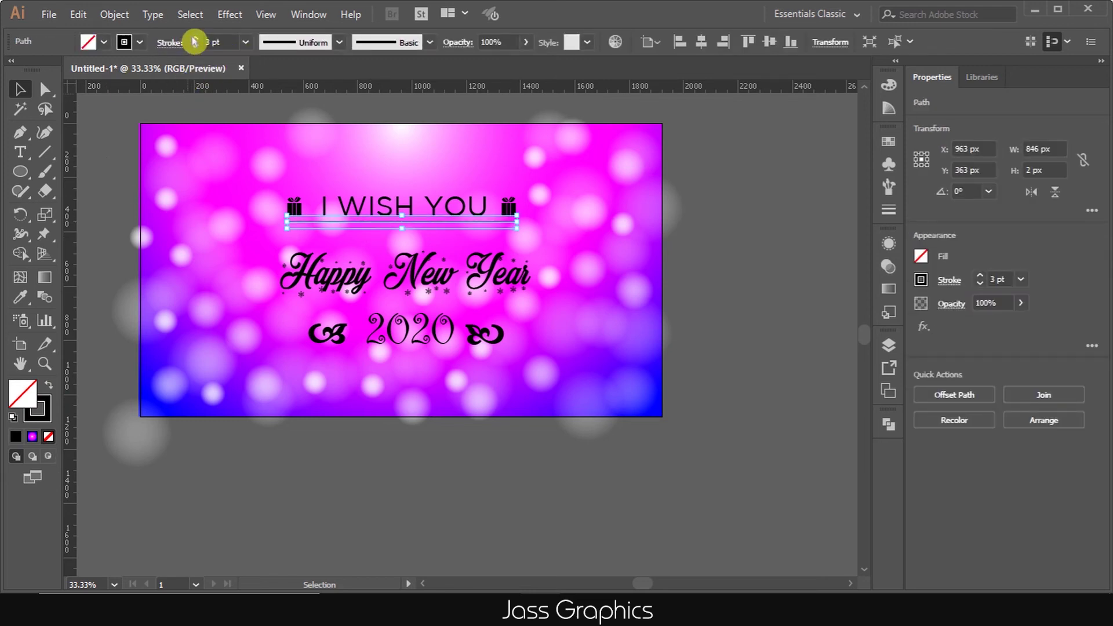
left_click(163, 42)
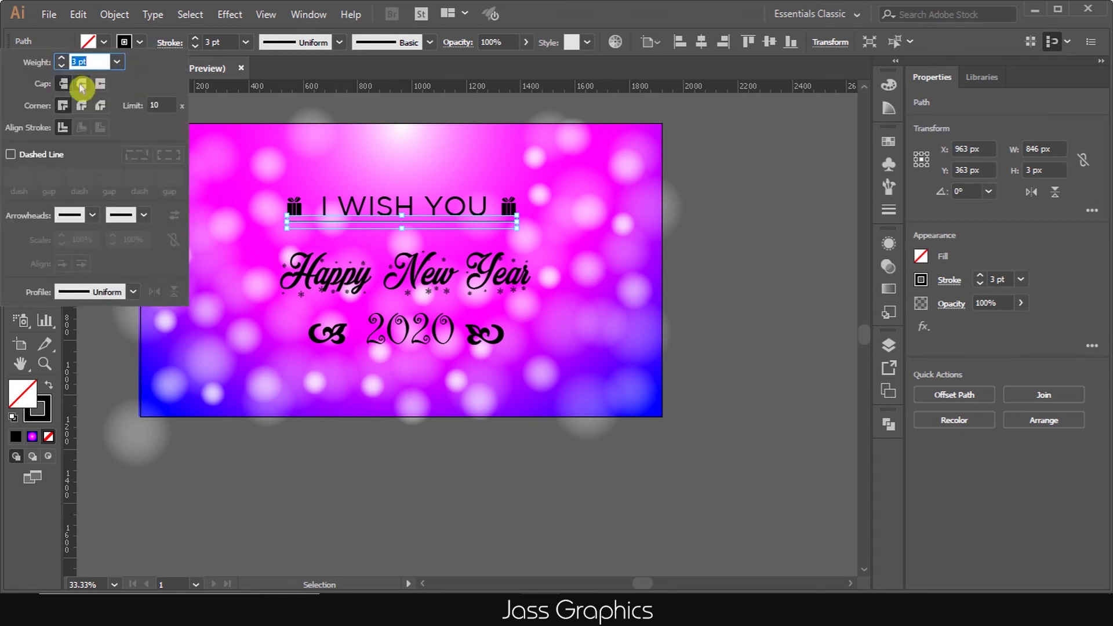
left_click(81, 85)
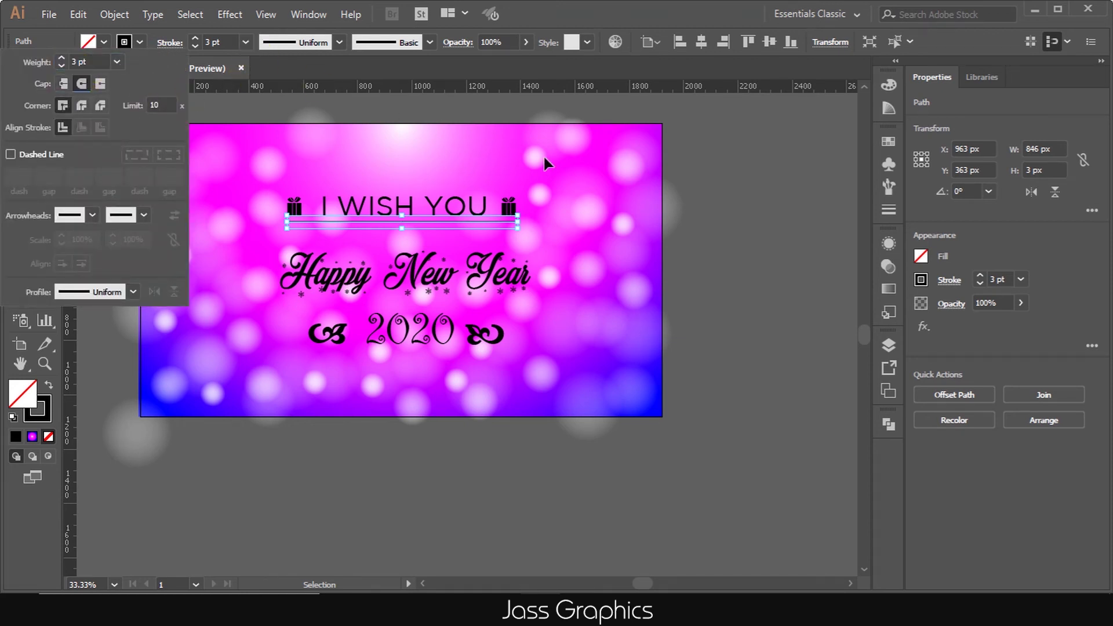
left_click(694, 214)
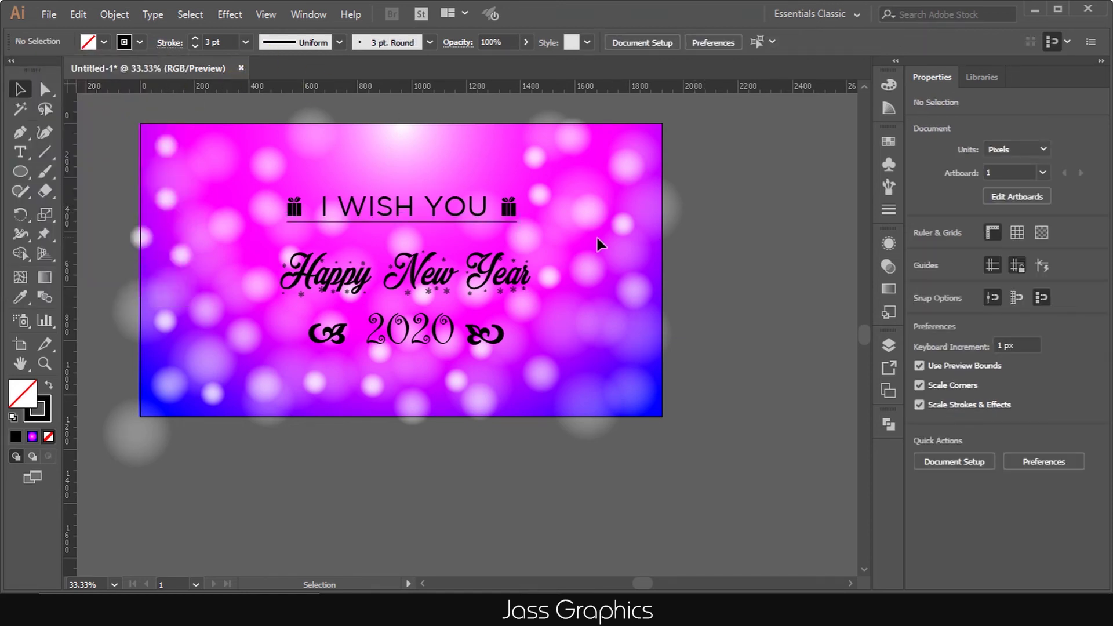
Increase the stroke weight of the line beneath "I WISH YOU" to 5 pt
left_click(449, 223)
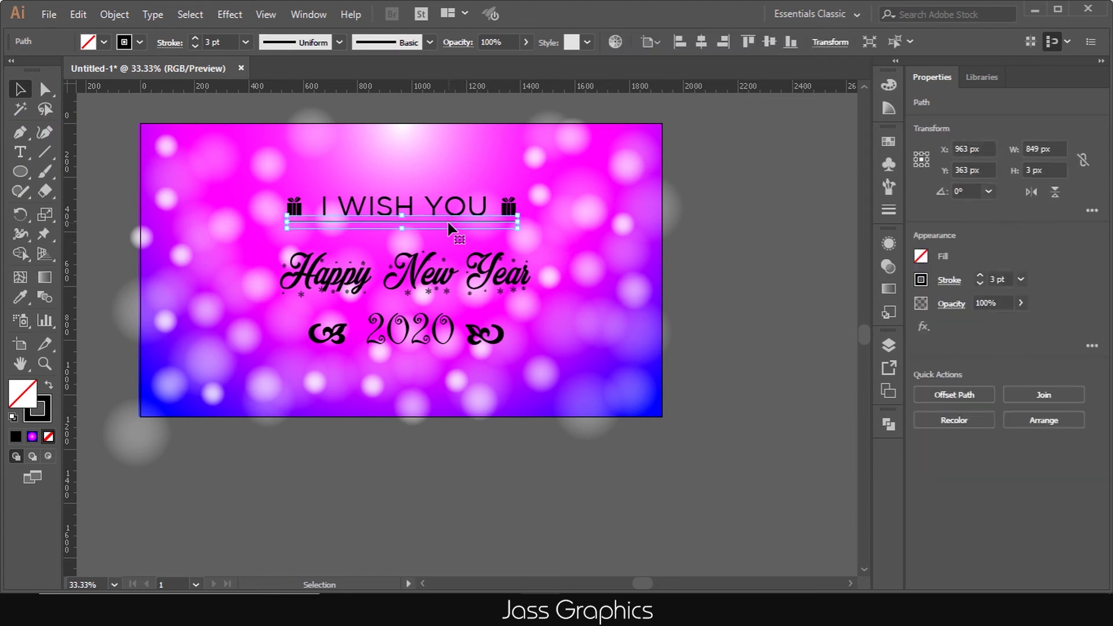
left_click(199, 38)
left_click(196, 38)
left_click(195, 38)
left_click(124, 144)
scroll(489, 298, "down", 1)
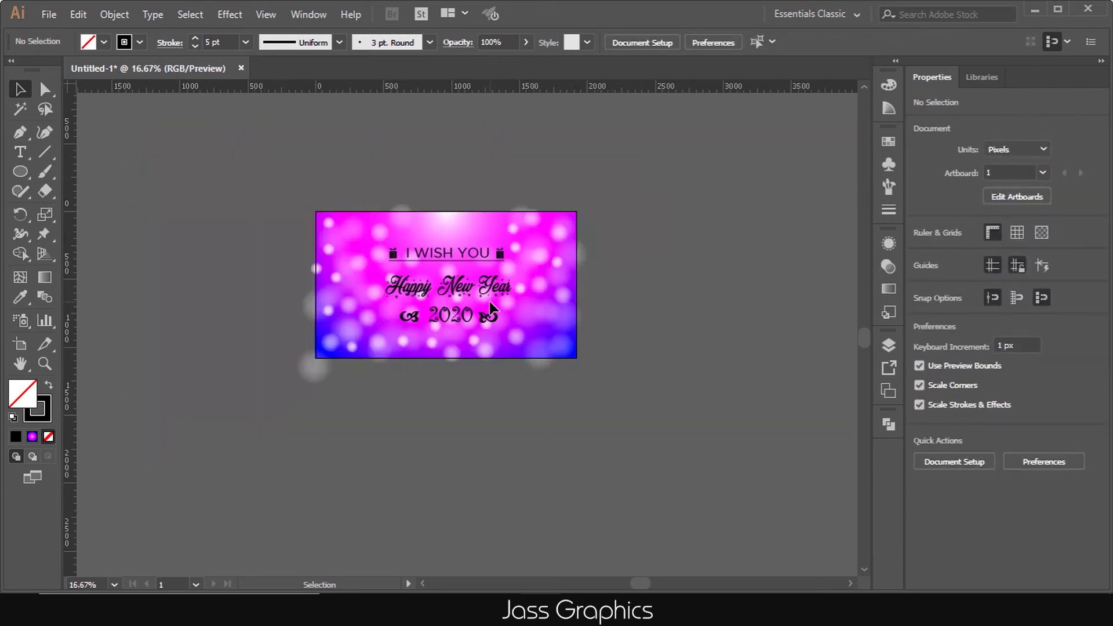
scroll(471, 270, "up", 1)
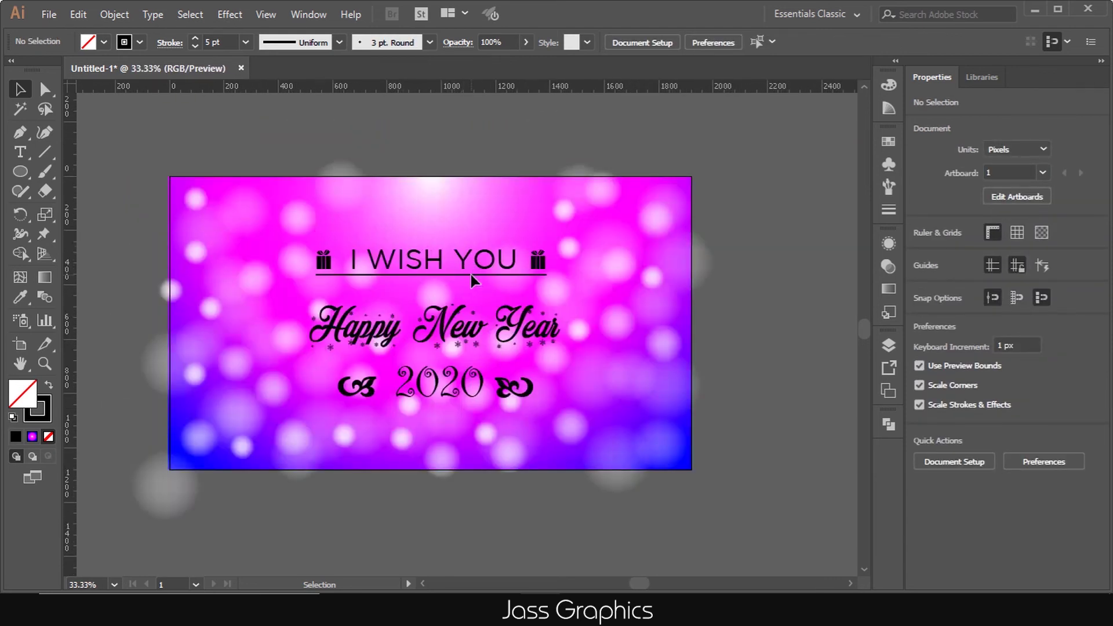
Copy the horizontal line straight up to just above "I WISH YOU" and its gift boxes
left_click(471, 275)
scroll(471, 276, "up", 1)
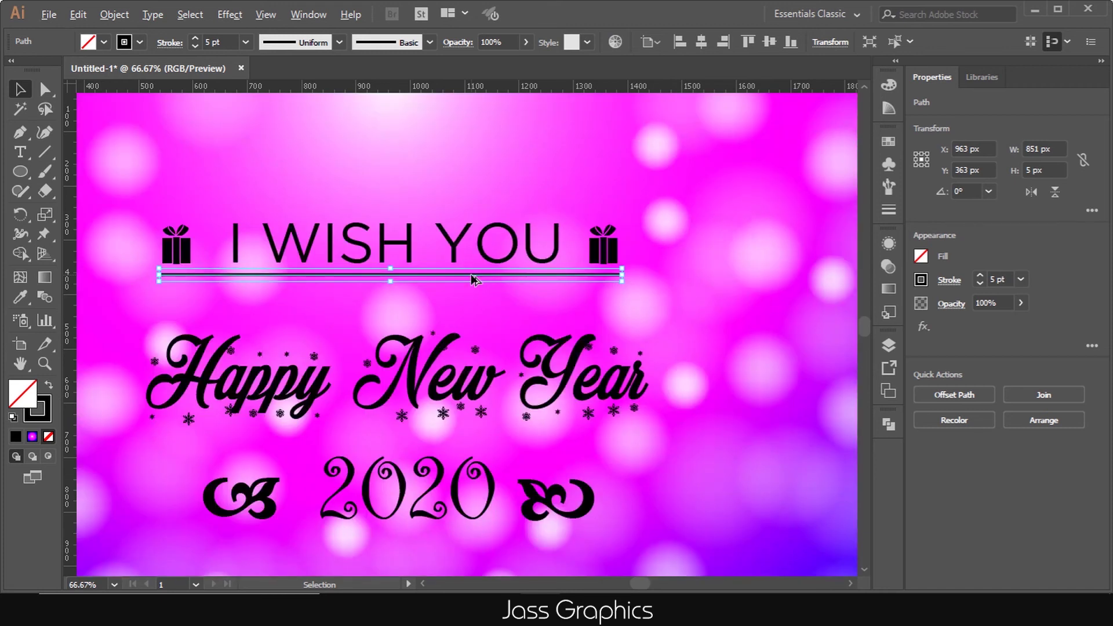
left_click_drag(474, 280, 468, 216)
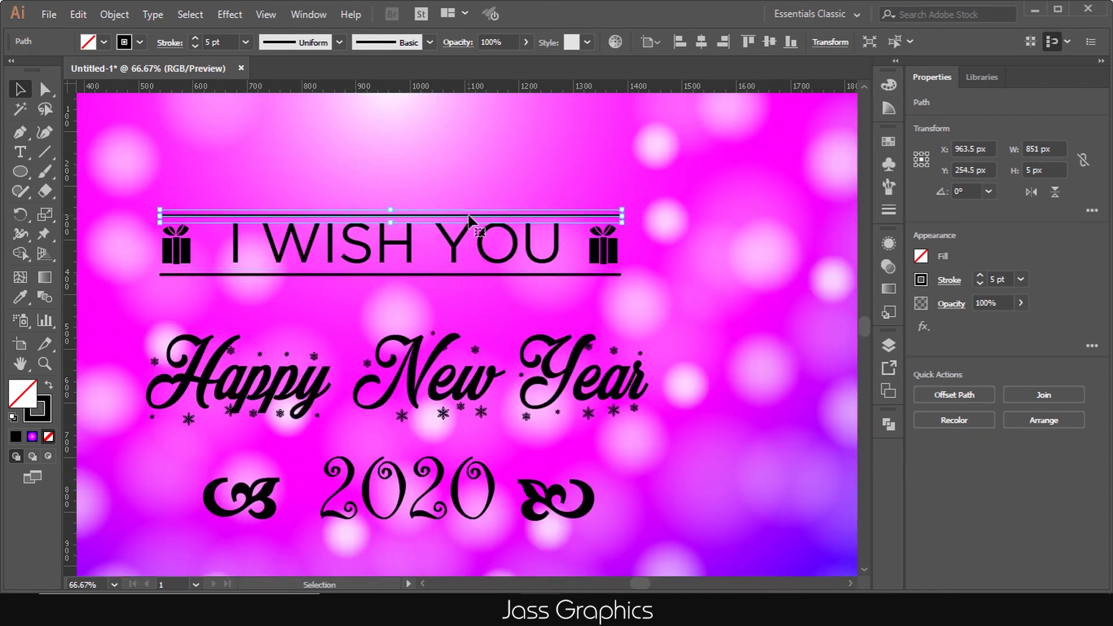
left_click(721, 299)
Fill all the greeting text, gift boxes and ornaments with the RGB Blue swatch
scroll(513, 255, "down", 3)
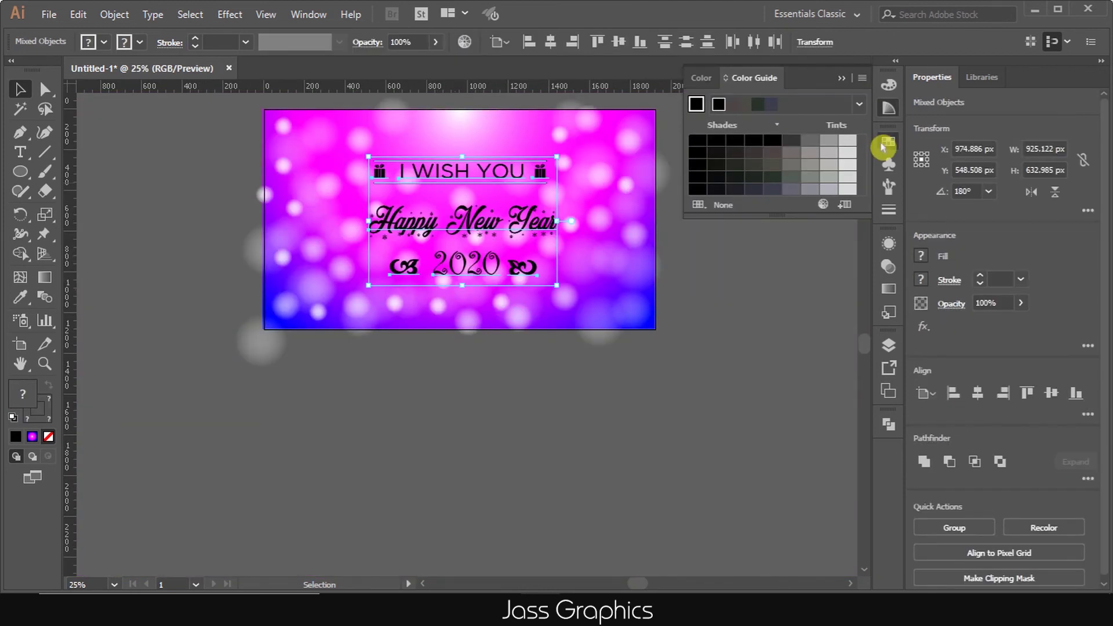
left_click(883, 145)
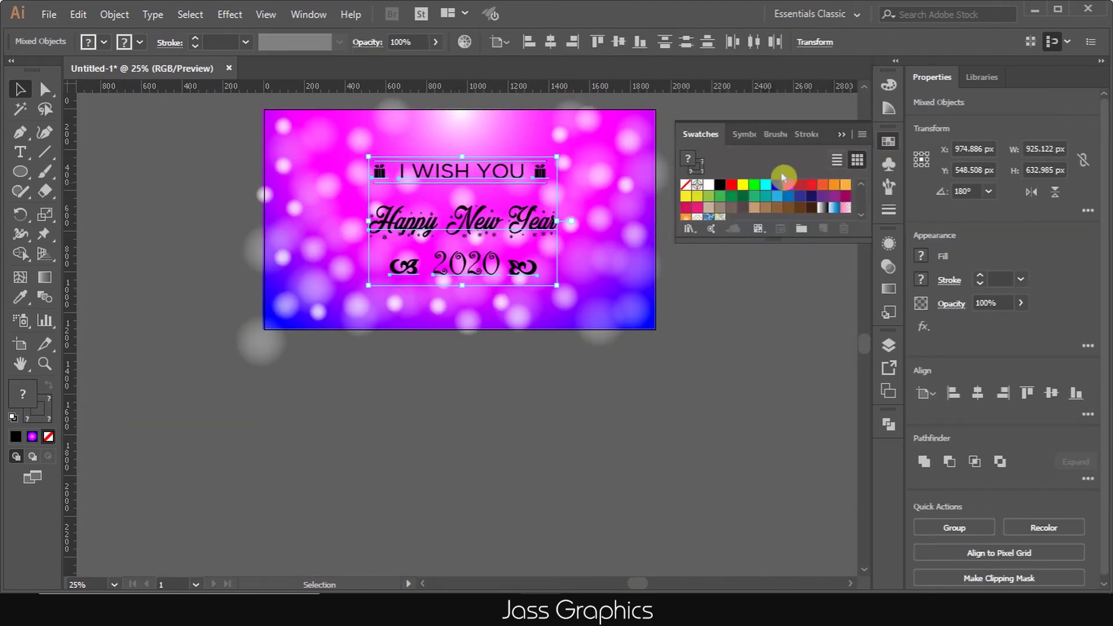
left_click(776, 184)
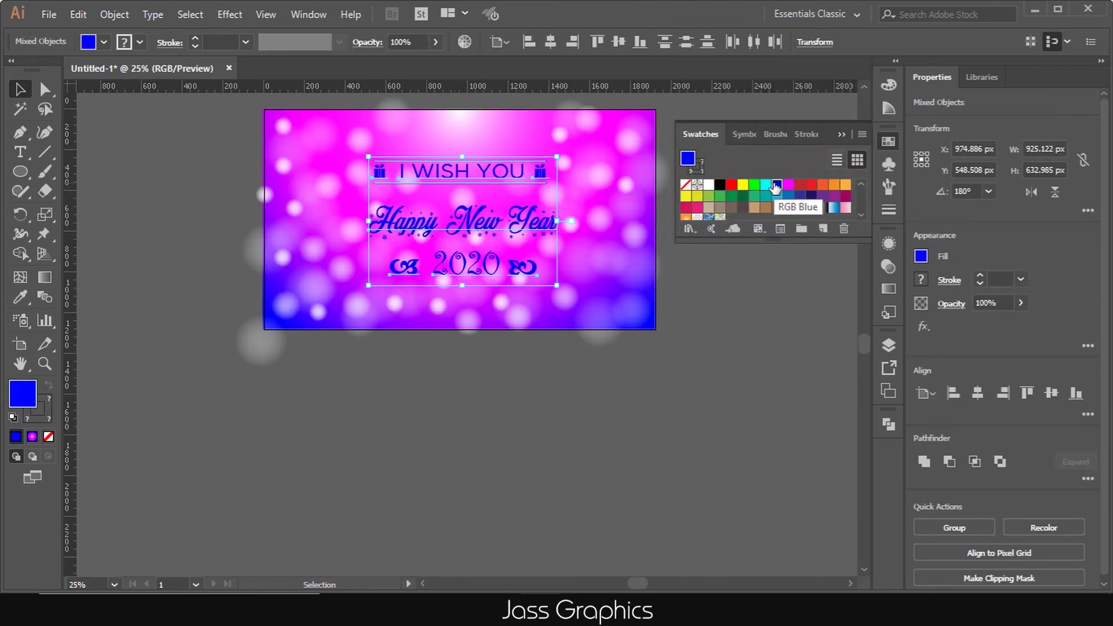
left_click(619, 255)
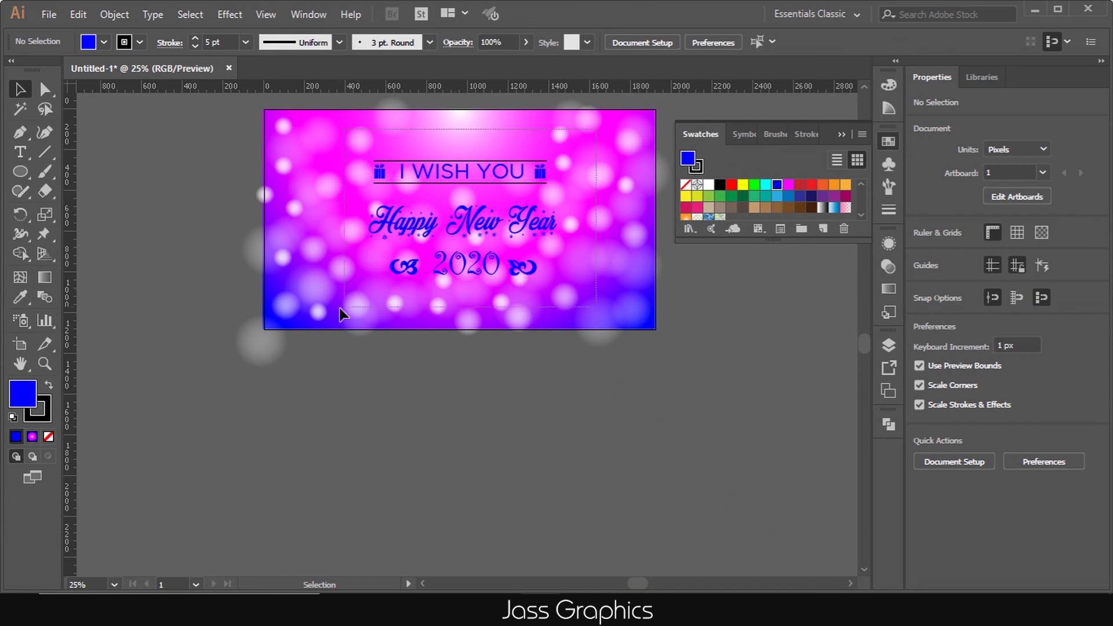
Reselect the greeting text, gift boxes and ornaments and set their fill to dark navy 080849
key("ctrl+z")
double_click(22, 394)
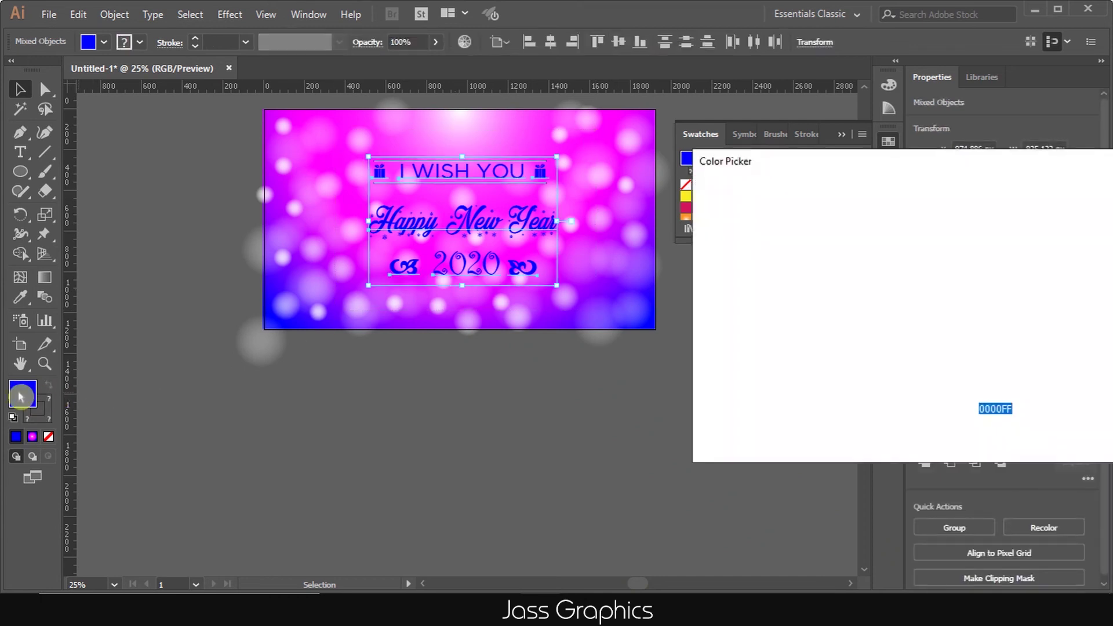
left_click(889, 353)
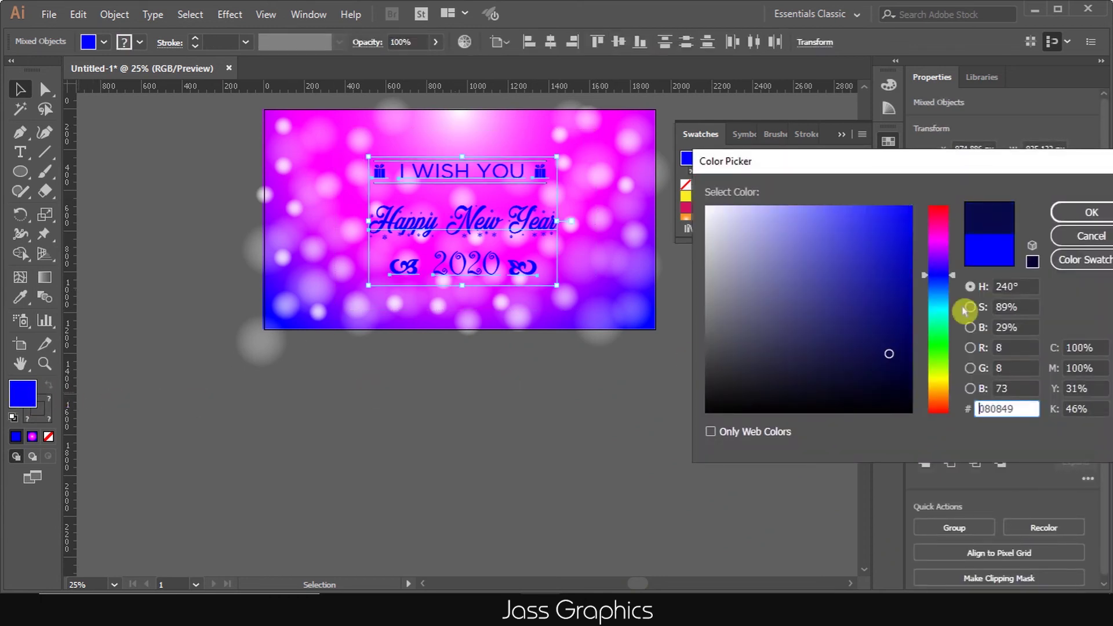
left_click(1068, 217)
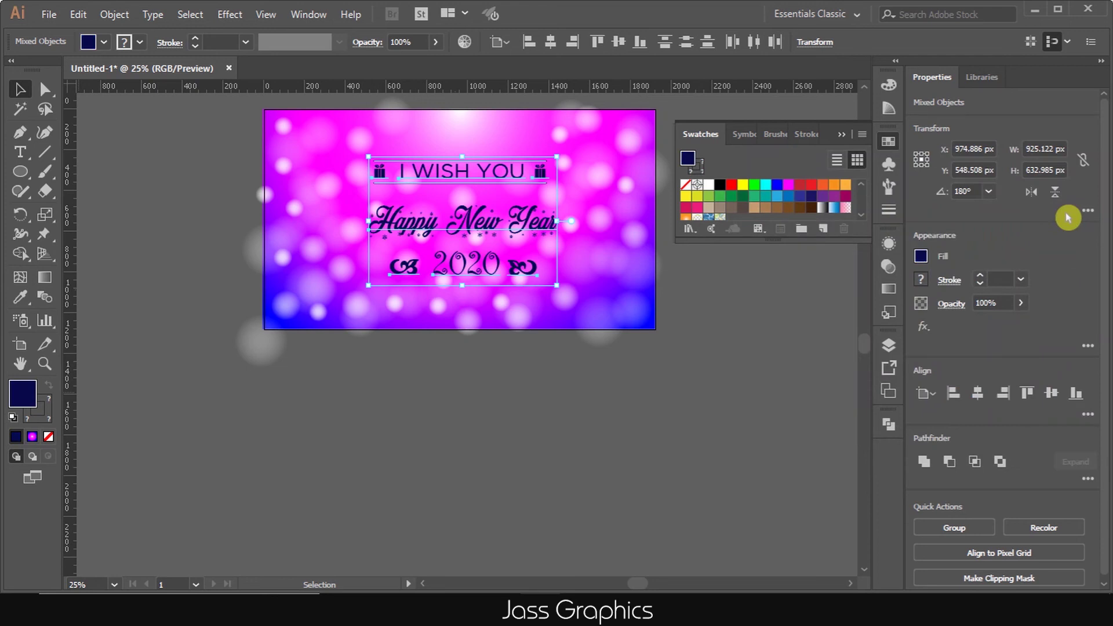
left_click(608, 279)
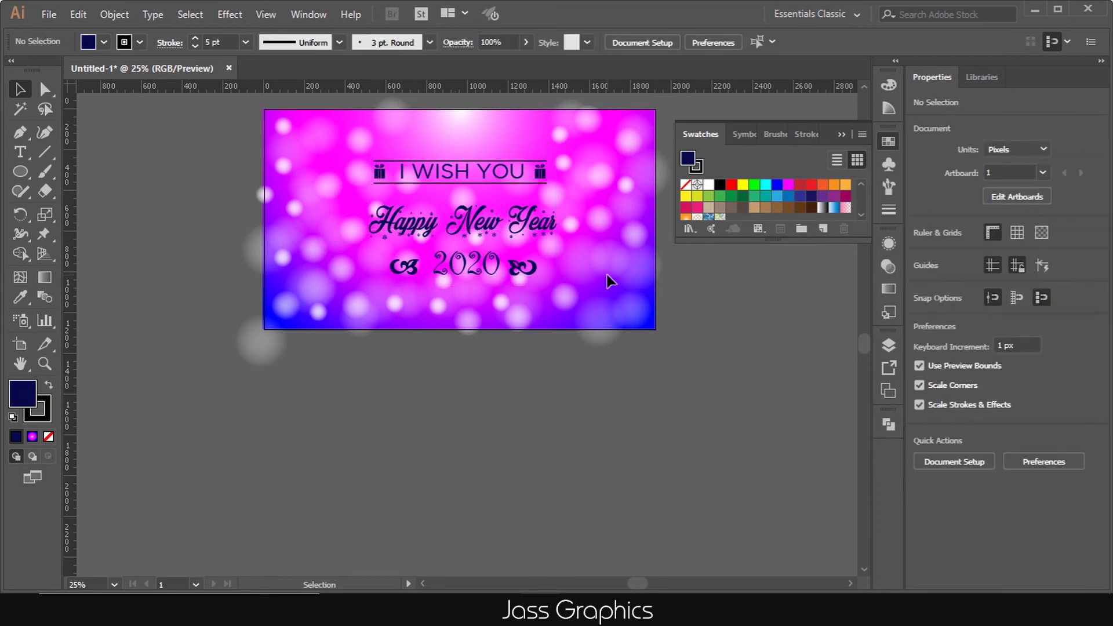
left_click(841, 134)
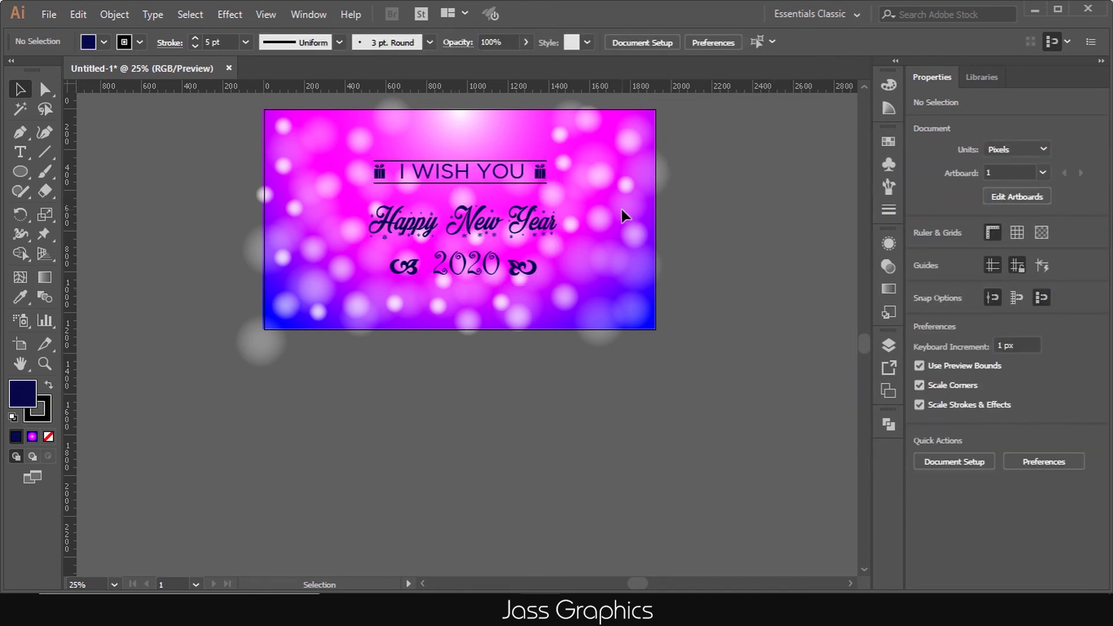
Duplicate the ornament left of "2020", place the copy below the artboard and set its font size to 800 pt
scroll(622, 216, "up", 1)
scroll(640, 304, "down", 1)
scroll(638, 300, "up", 1)
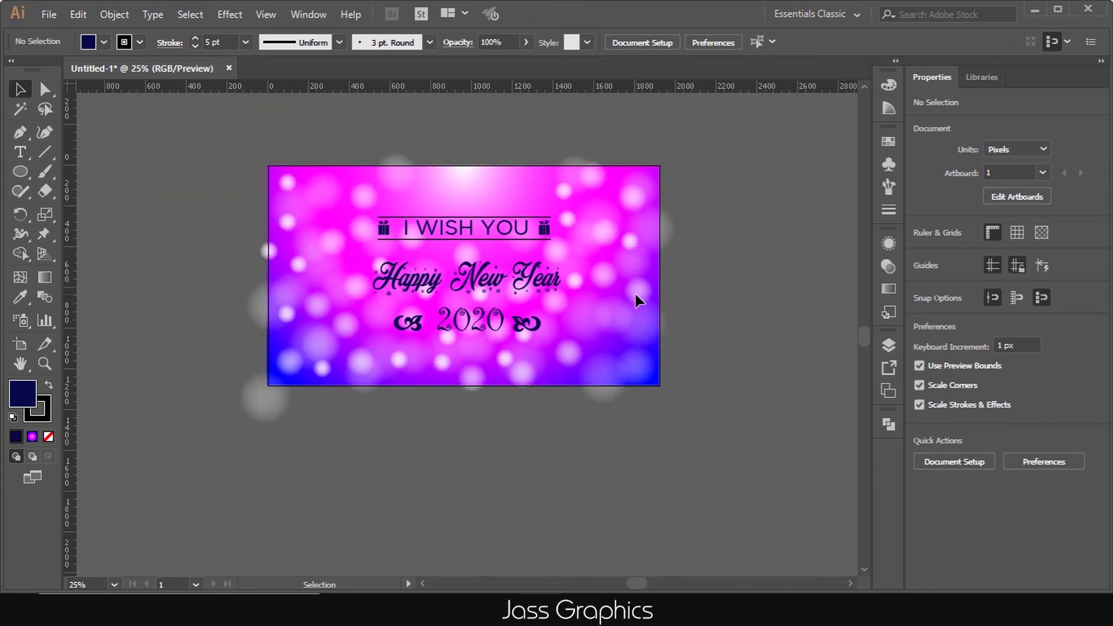
left_click(421, 329)
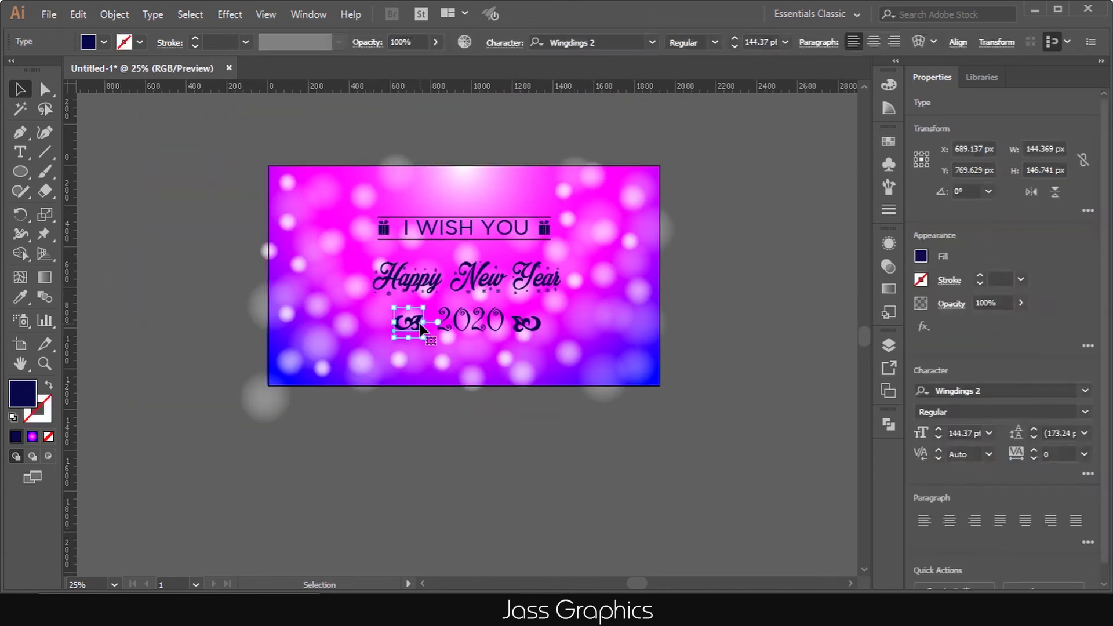
key("ctrl+c")
key("ctrl+f")
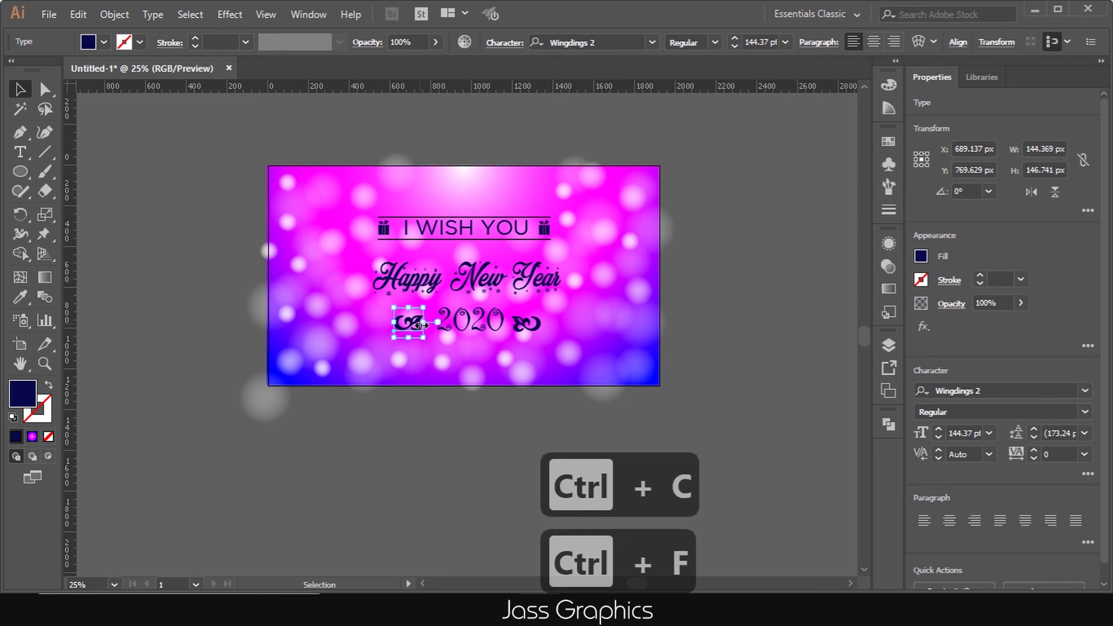
left_click_drag(428, 340, 642, 267)
type("800")
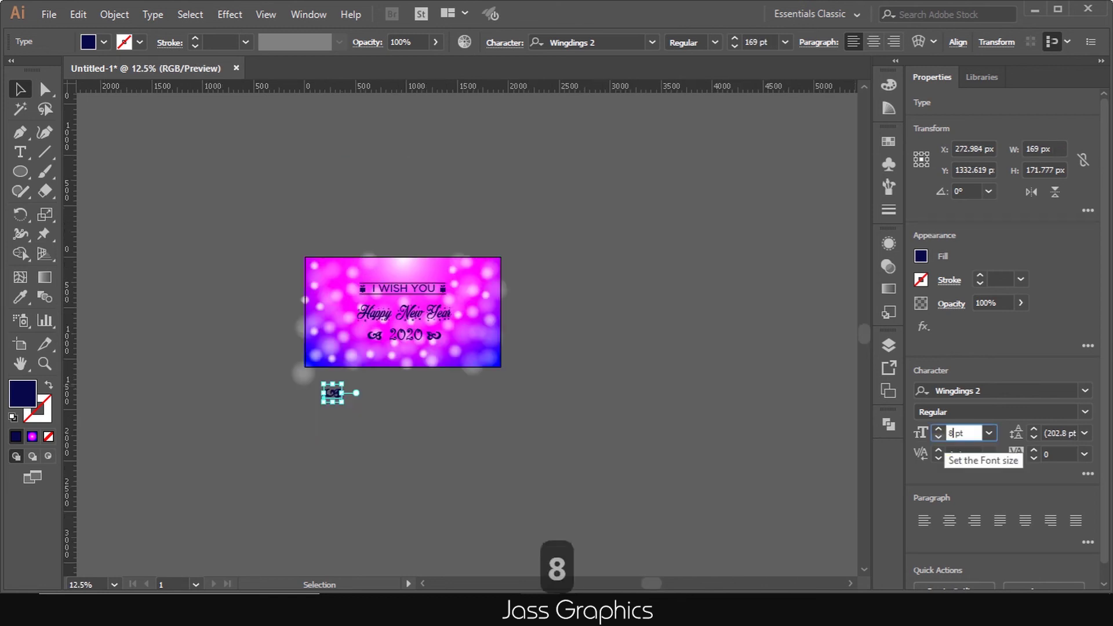
key("Return")
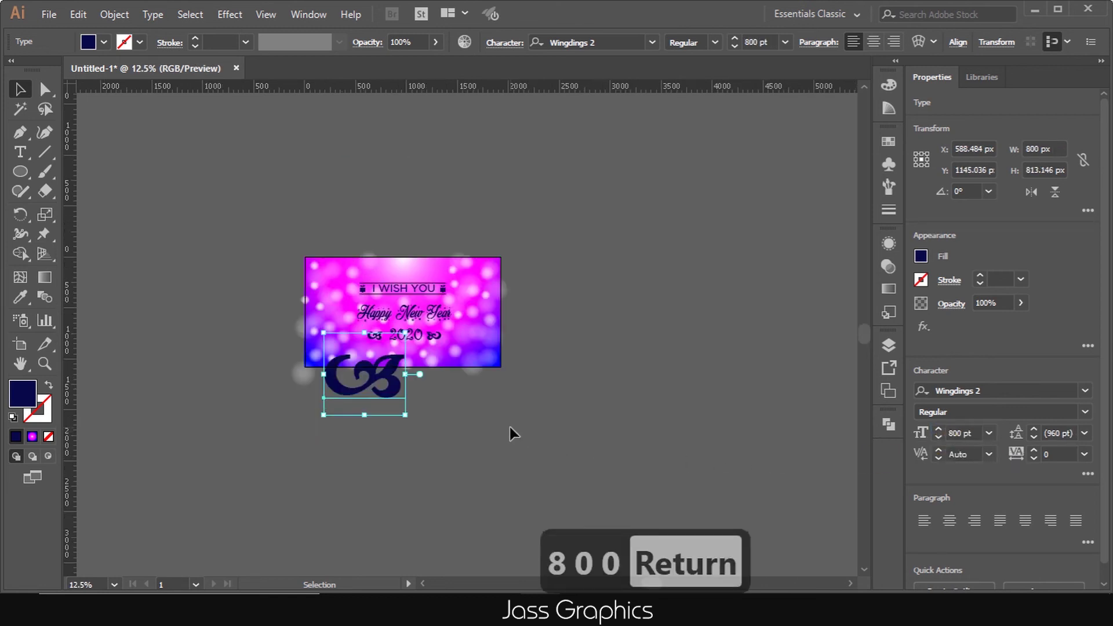
Move the enlarged ornament onto a new layer above "text" and lock the "text" layer
left_click(888, 345)
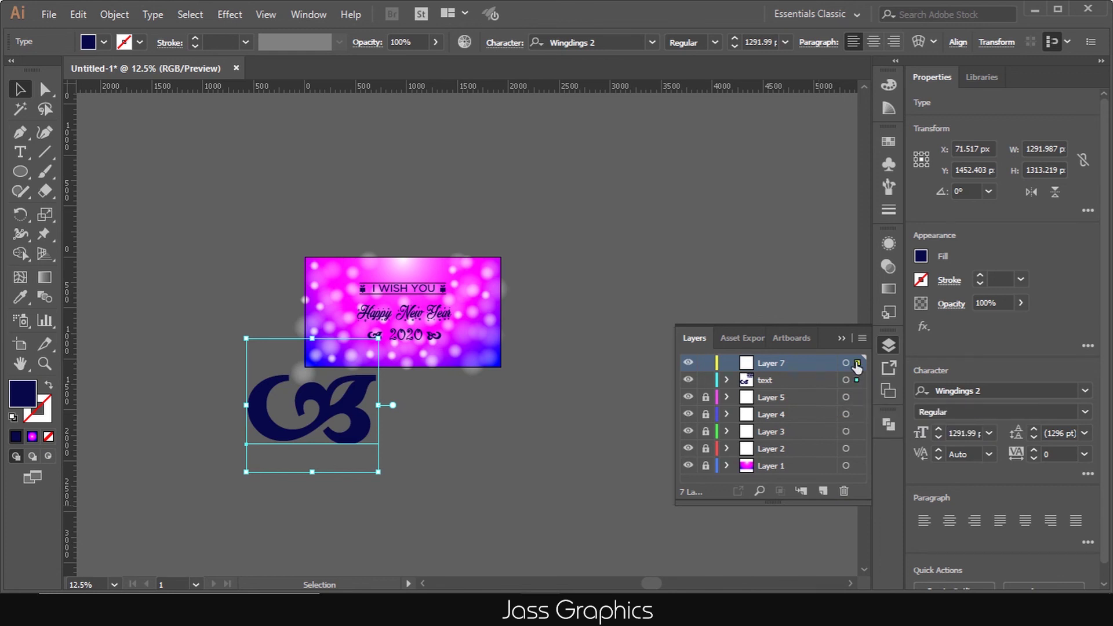
left_click_drag(857, 367, 854, 371)
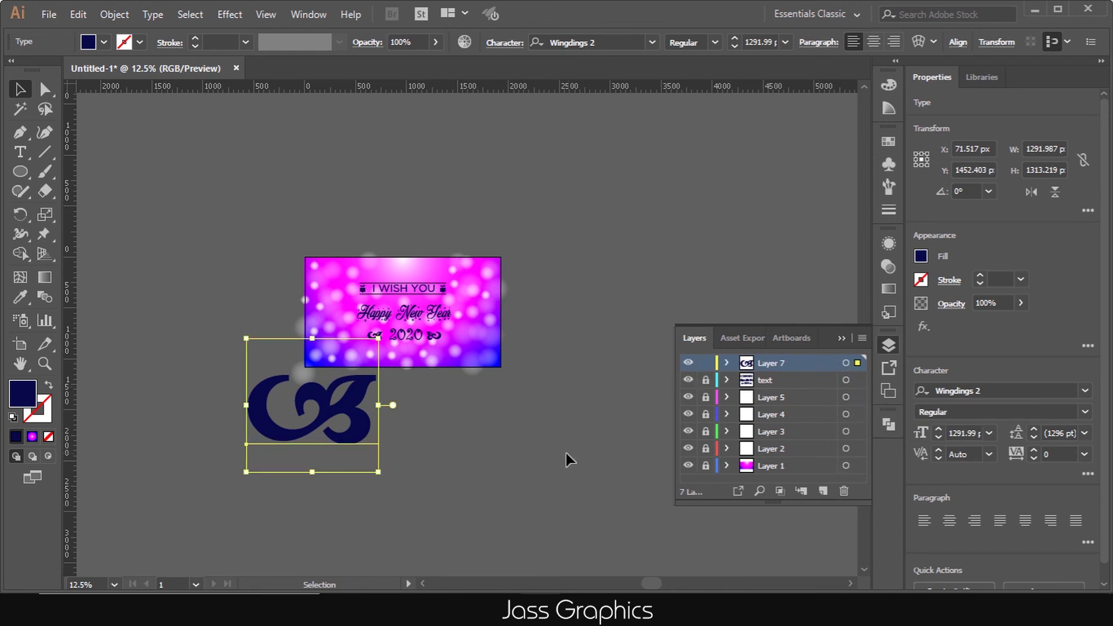
left_click(389, 446)
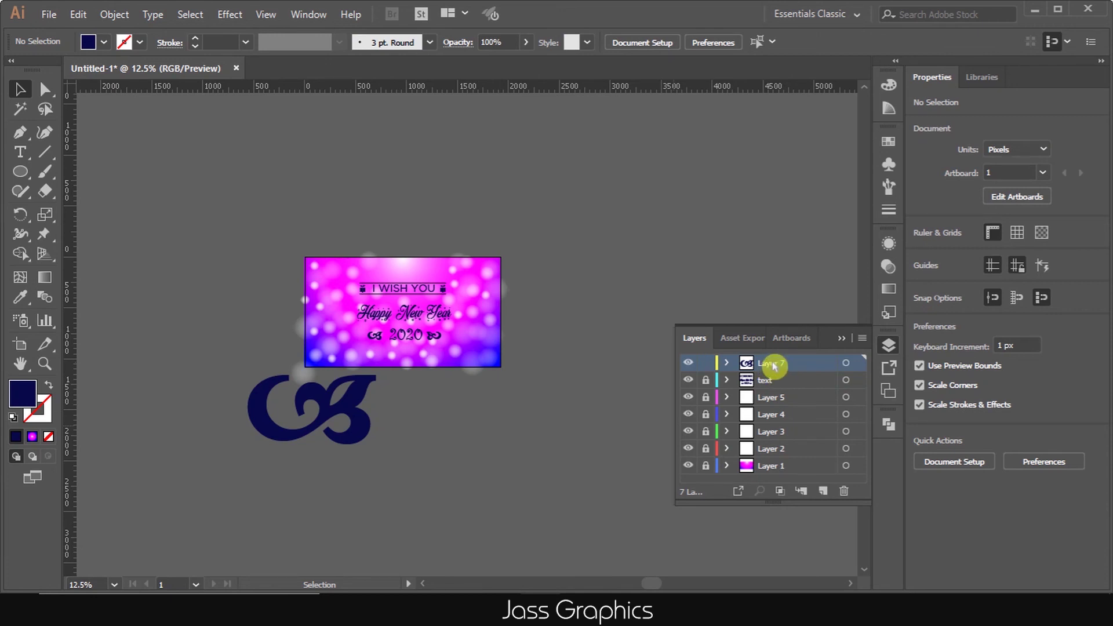
Rotate the enlarged ornament by about 23° and place it over the left half of the artboard
left_click(360, 427)
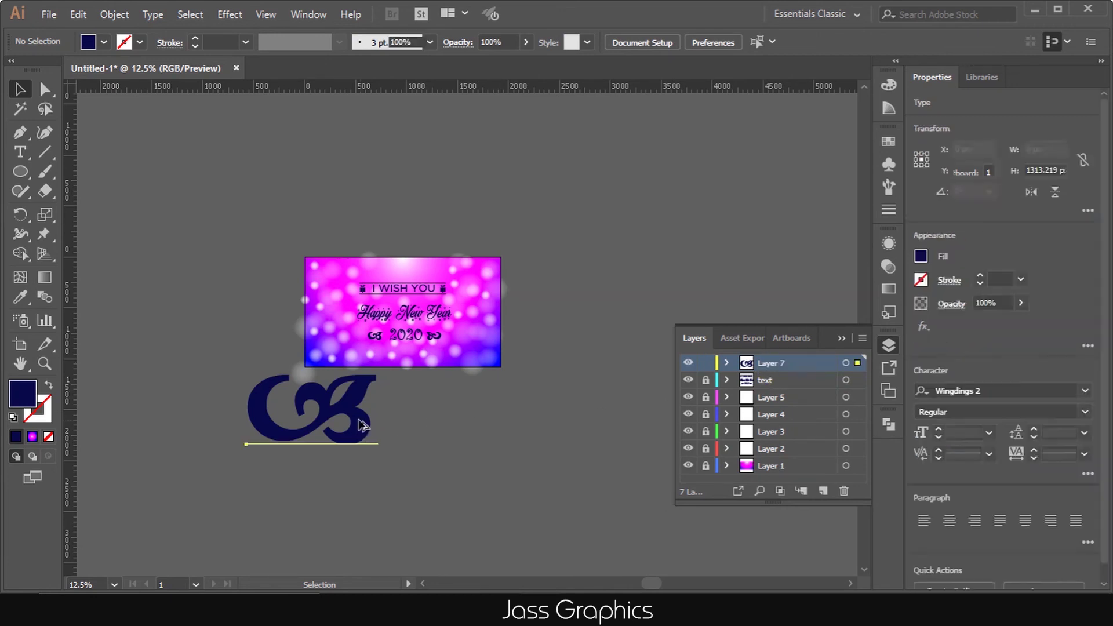
scroll(361, 426, "up", 1)
left_click_drag(392, 315, 350, 284)
left_click_drag(350, 394, 431, 273)
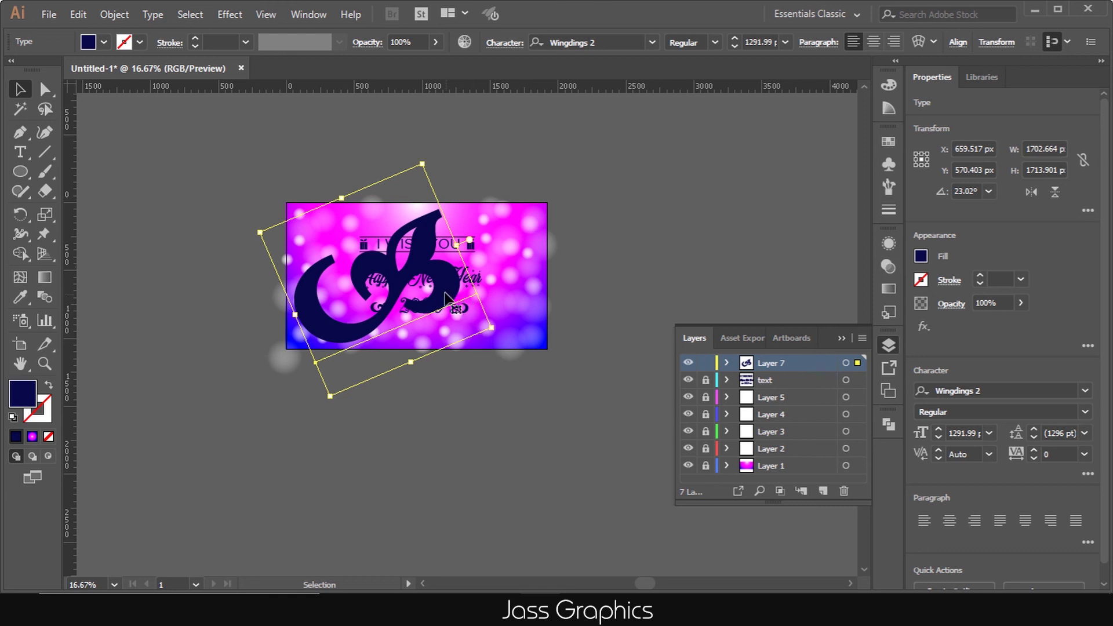
Shift the large ornament slightly toward the artboard's left edge and lower its opacity to make it semi-transparent
left_click_drag(444, 288, 434, 287)
left_click(855, 338)
left_click(844, 337)
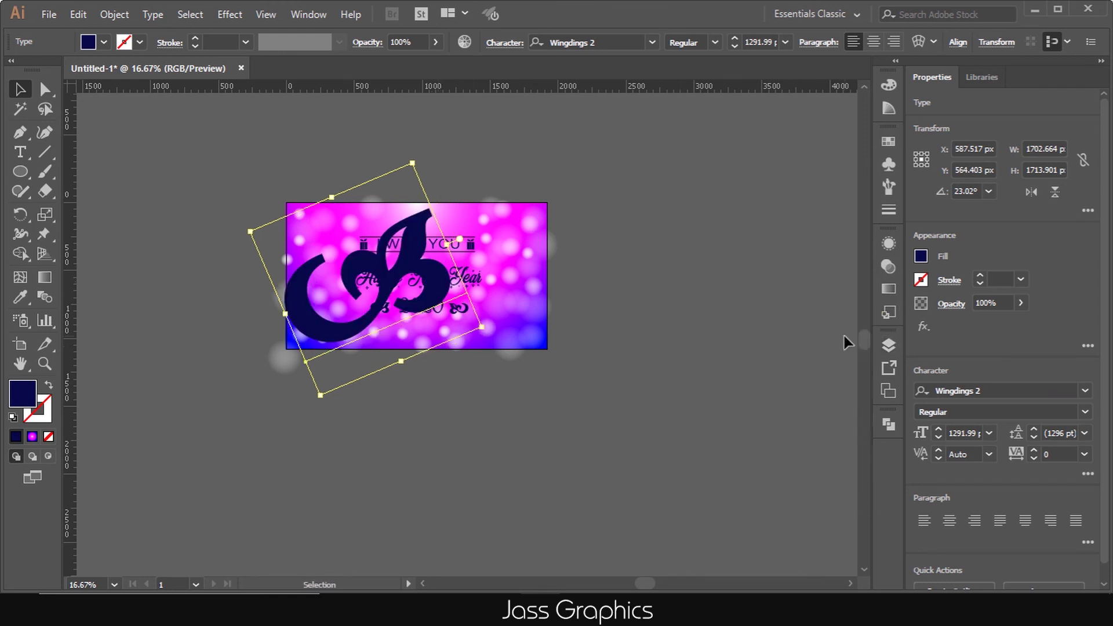
left_click(436, 42)
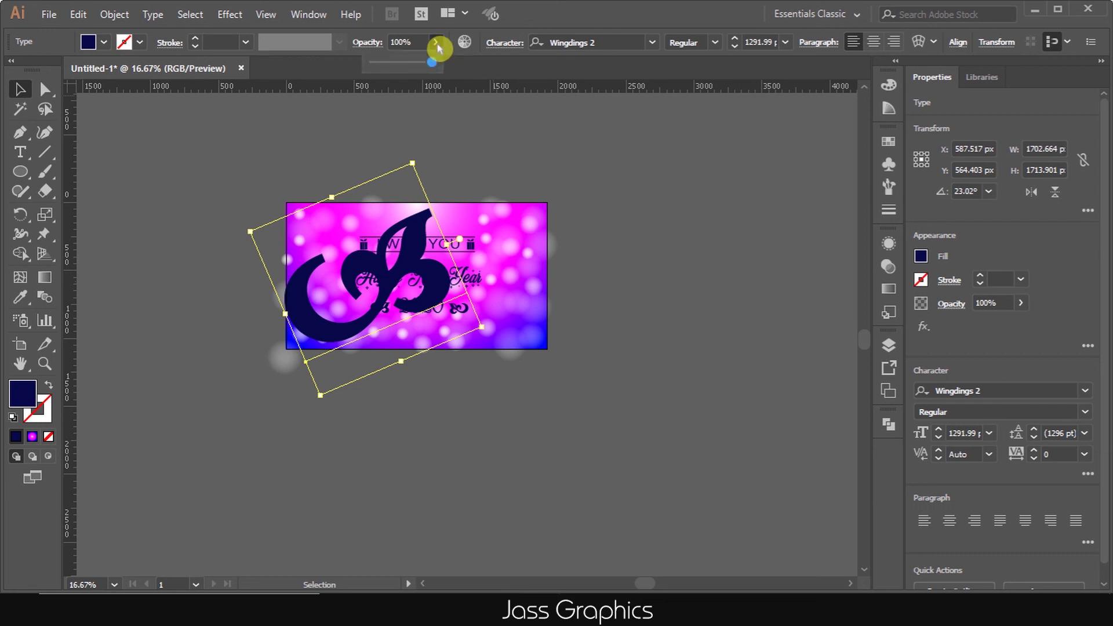
left_click_drag(434, 62, 395, 65)
Unlock all locked layers of the greeting, including "text", so that the whole artwork can be selected
key("m")
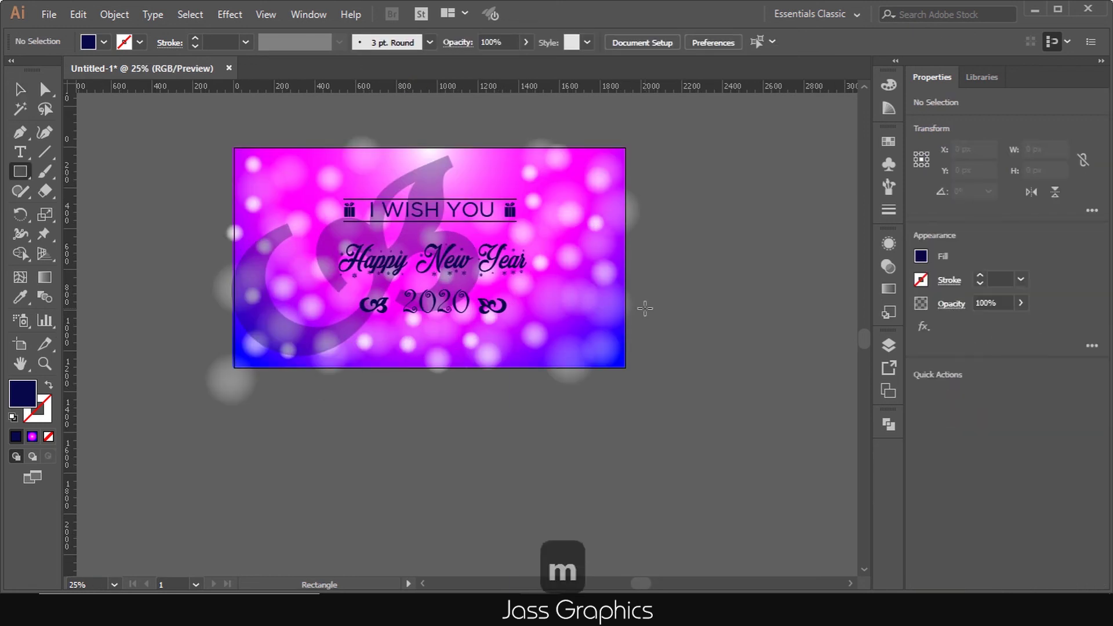
left_click(889, 345)
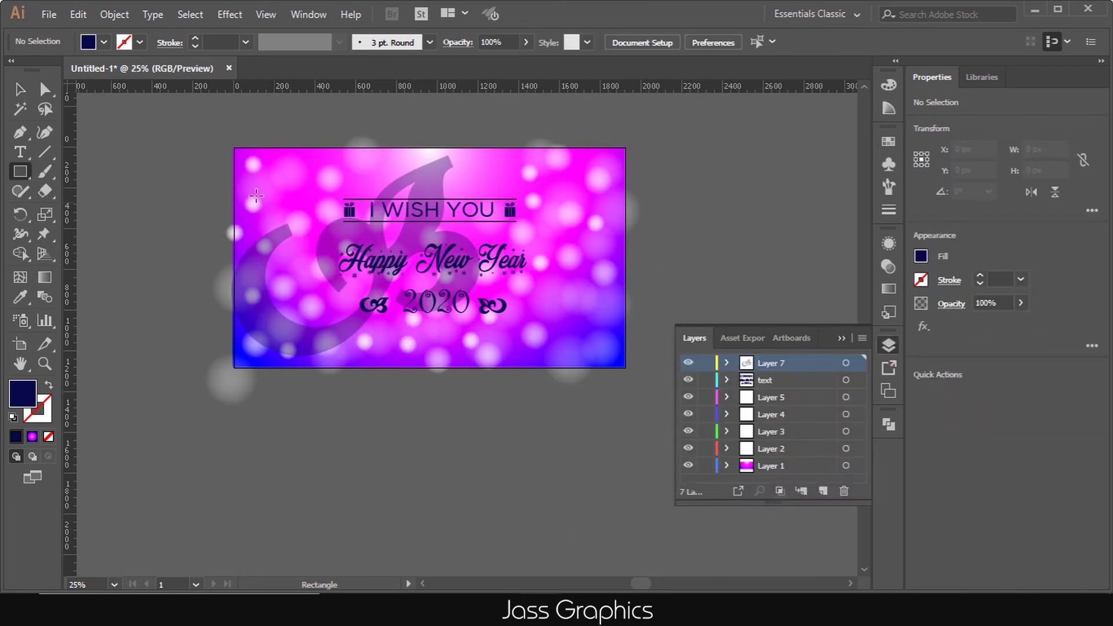
key("v")
left_click(663, 369)
Draw a navy rectangle of about 1926 × 1080 px on the topmost layer, covering the whole artboard
key("m")
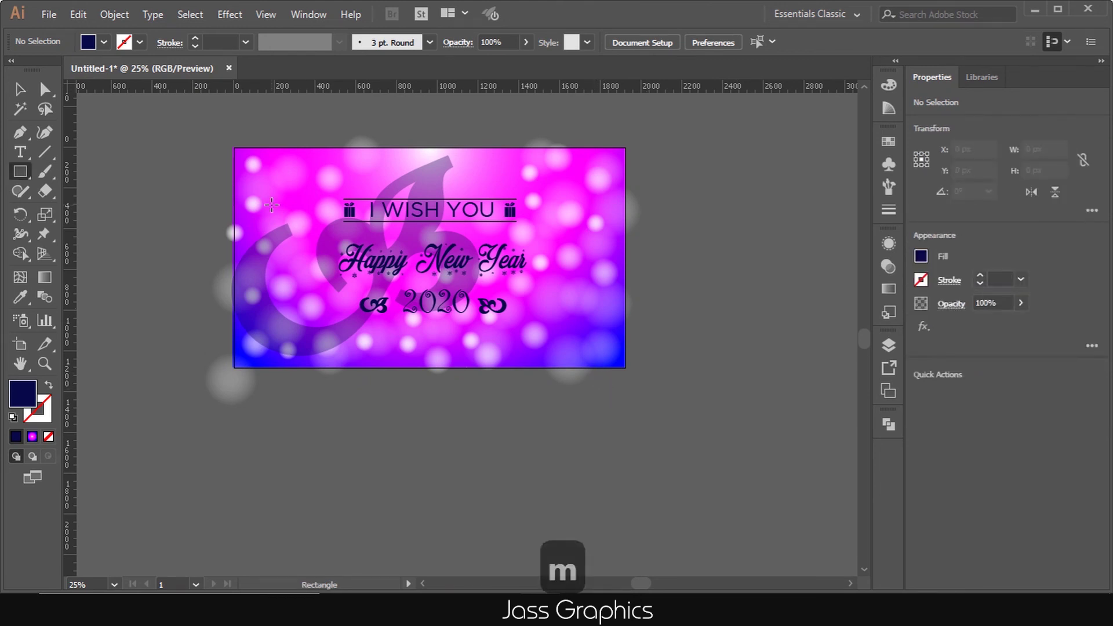
scroll(306, 139, "up", 1, "alt")
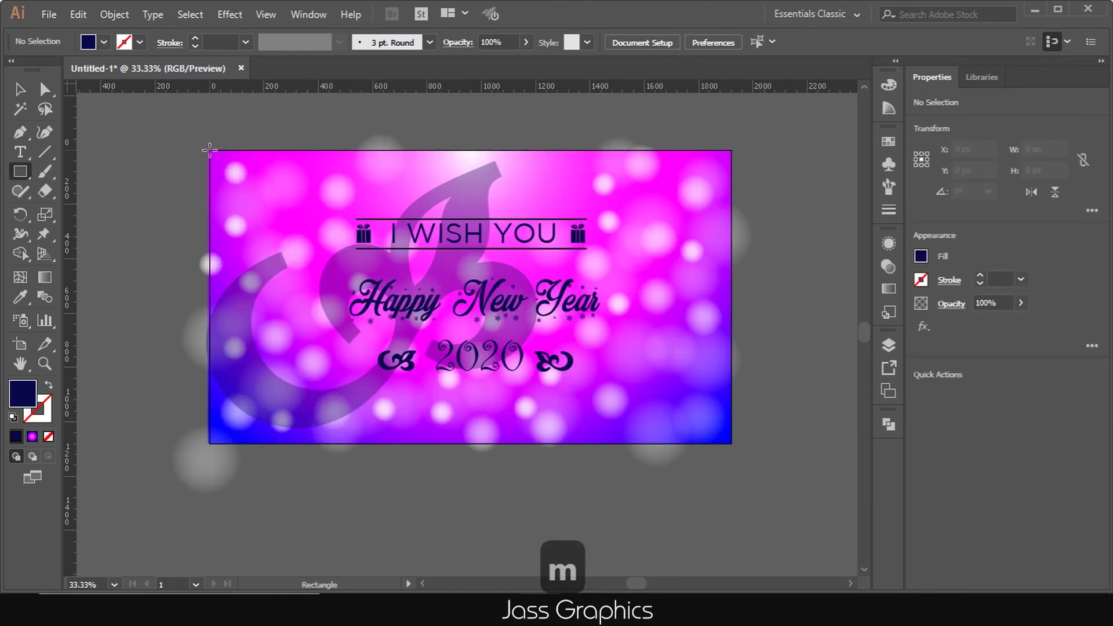
left_click_drag(210, 150, 733, 444)
key("v")
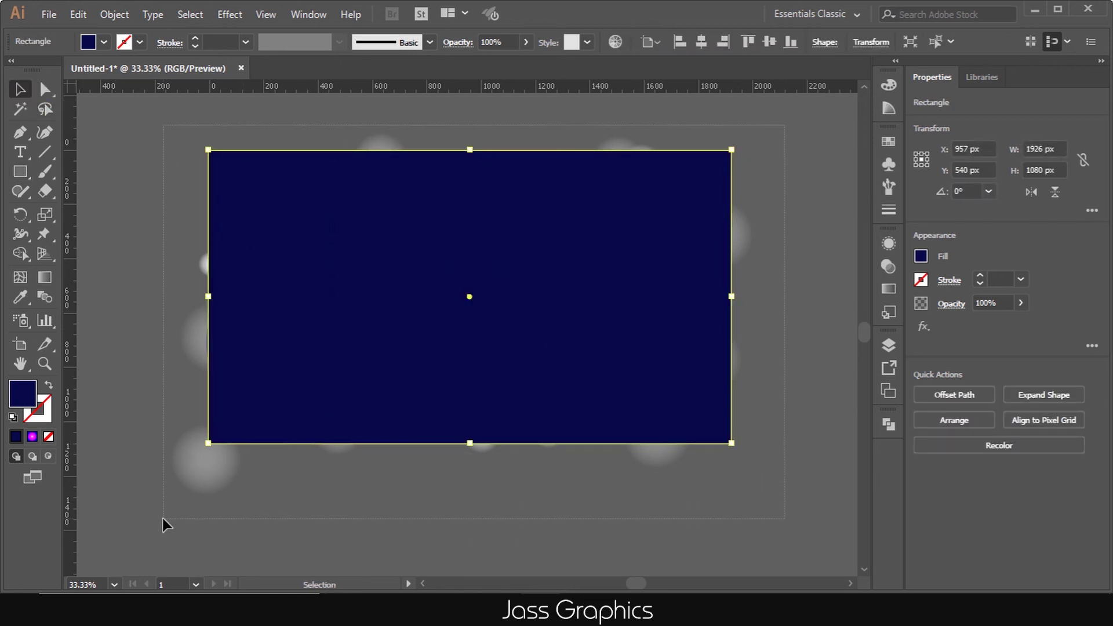
Select all artwork and make a clipping mask from the artboard-sized rectangle, then clear the selection
key("ctrl+a")
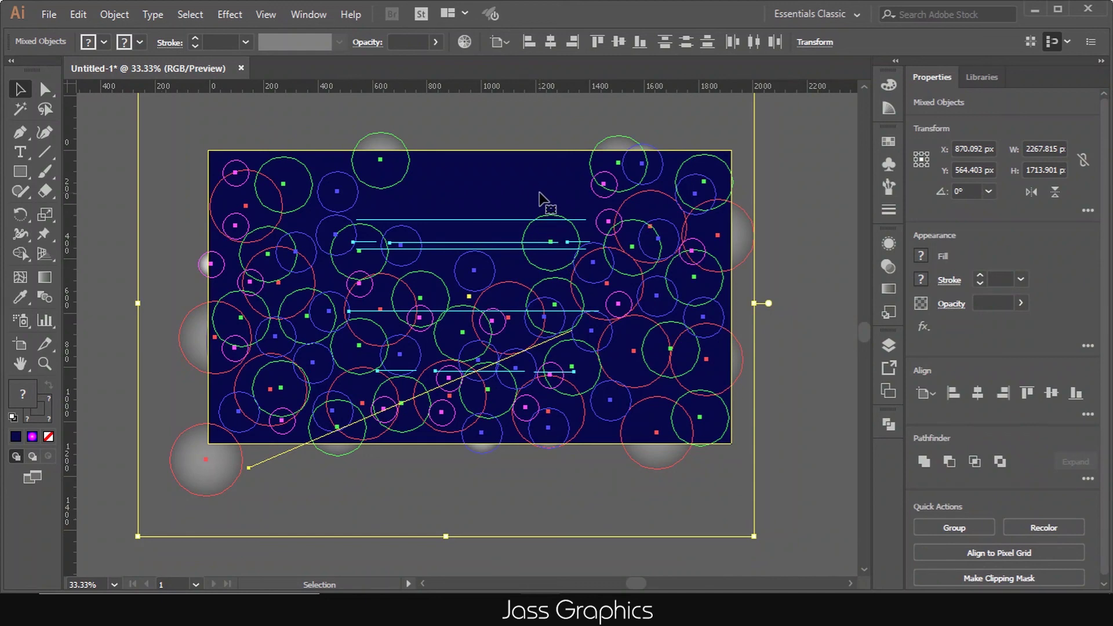
right_click(539, 198)
left_click(586, 309)
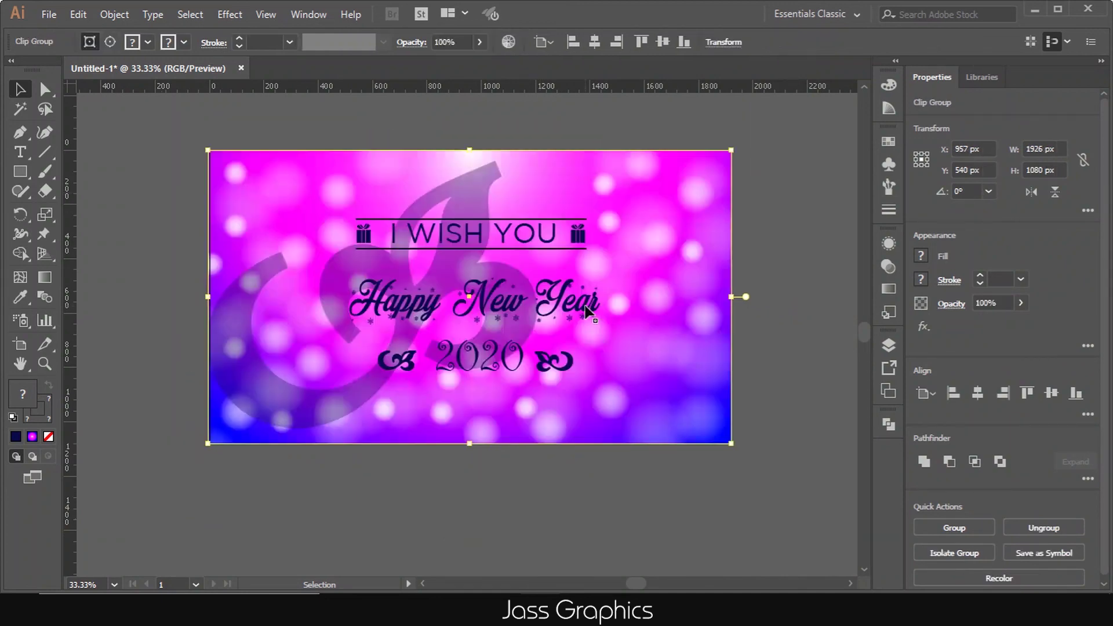
left_click(122, 144)
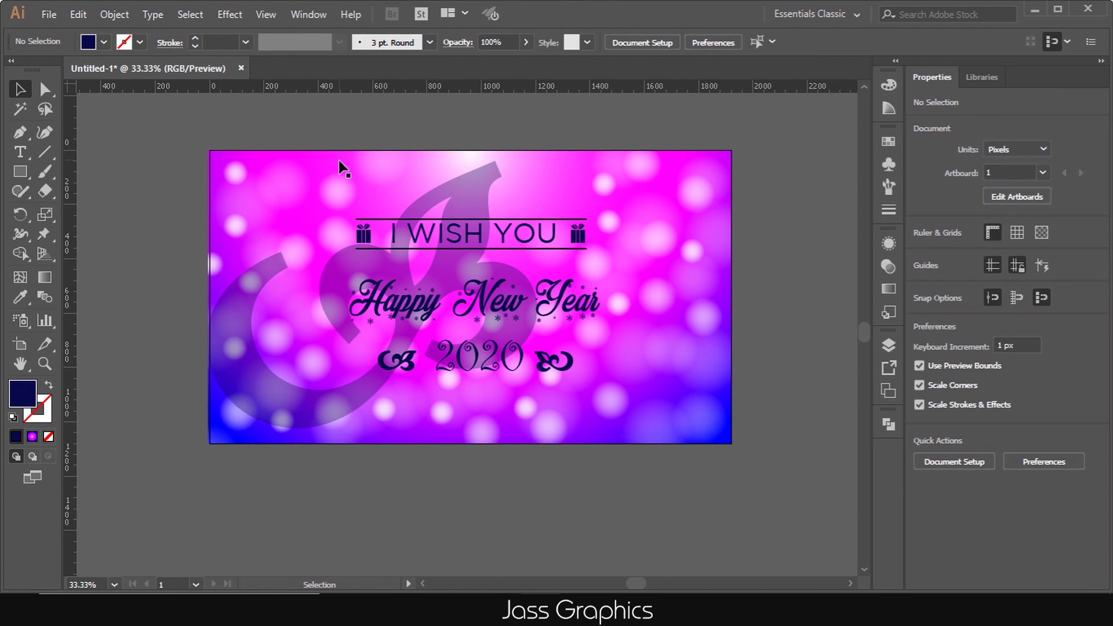
Examine the clipped greeting, checking the artboard edges, the large translucent ornament and the text
scroll(331, 161, "down", 1)
scroll(322, 162, "up", 1)
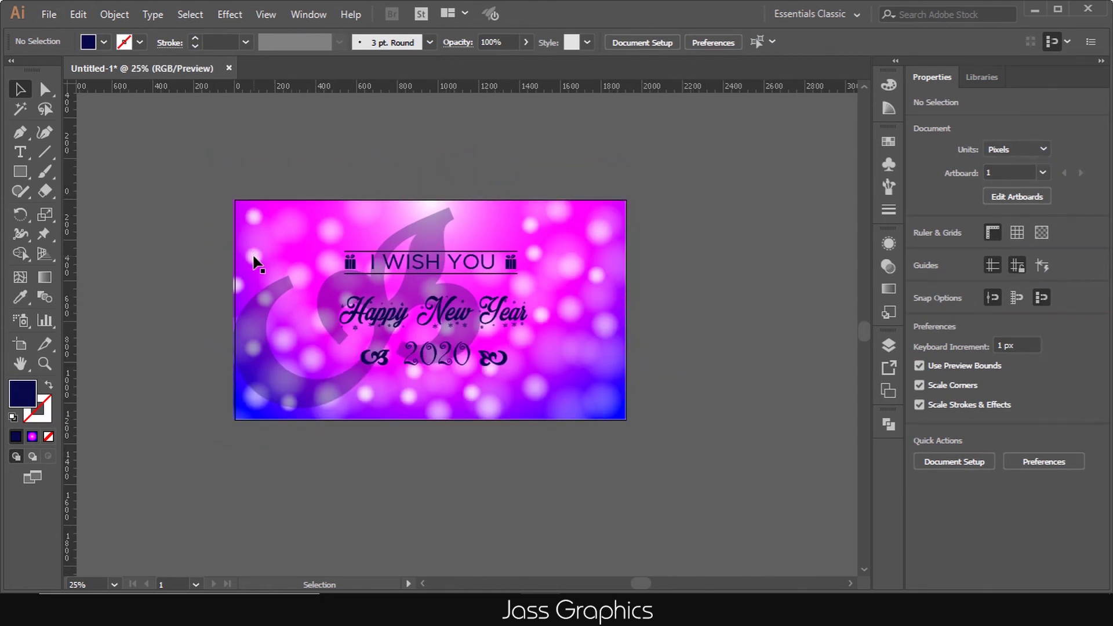
scroll(254, 259, "down", 1)
scroll(226, 315, "up", 3)
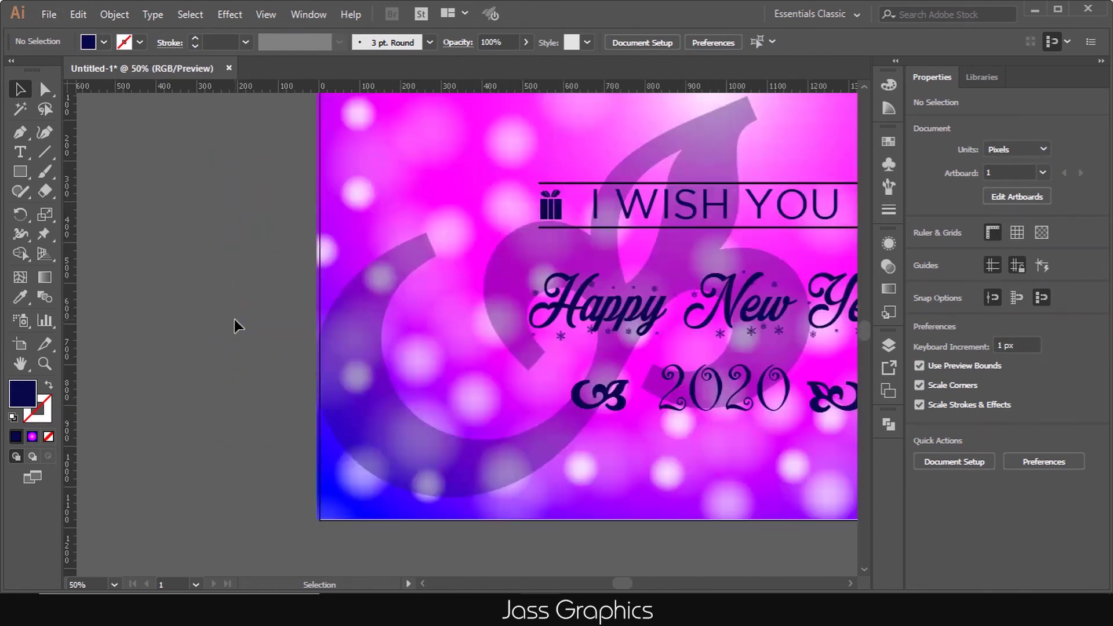
scroll(281, 301, "down", 1)
scroll(231, 304, "down", 1)
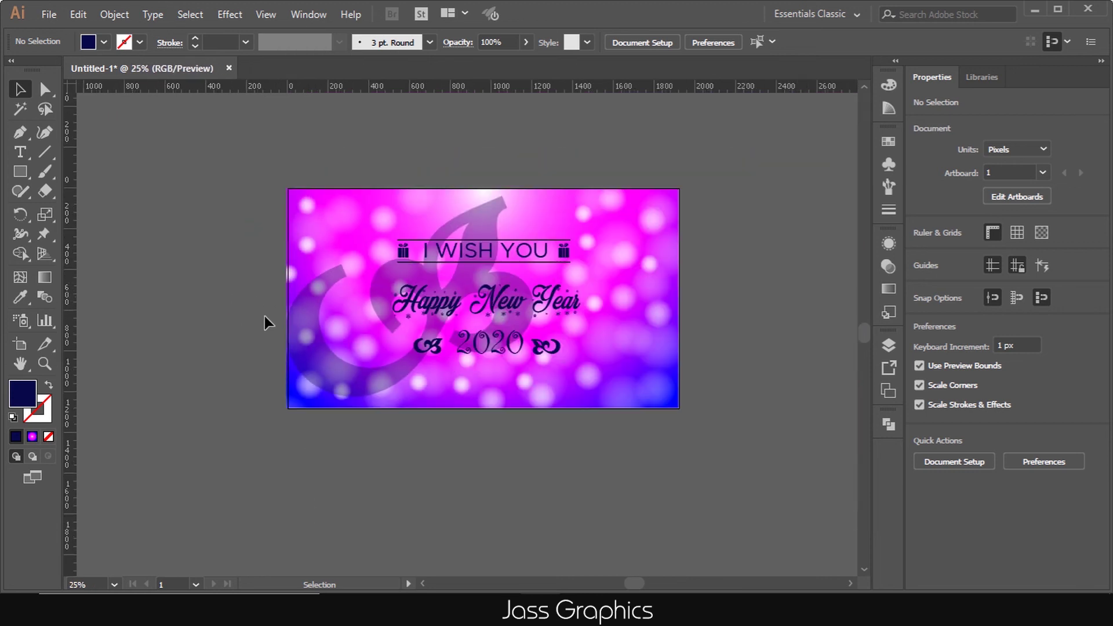
scroll(377, 315, "up", 1)
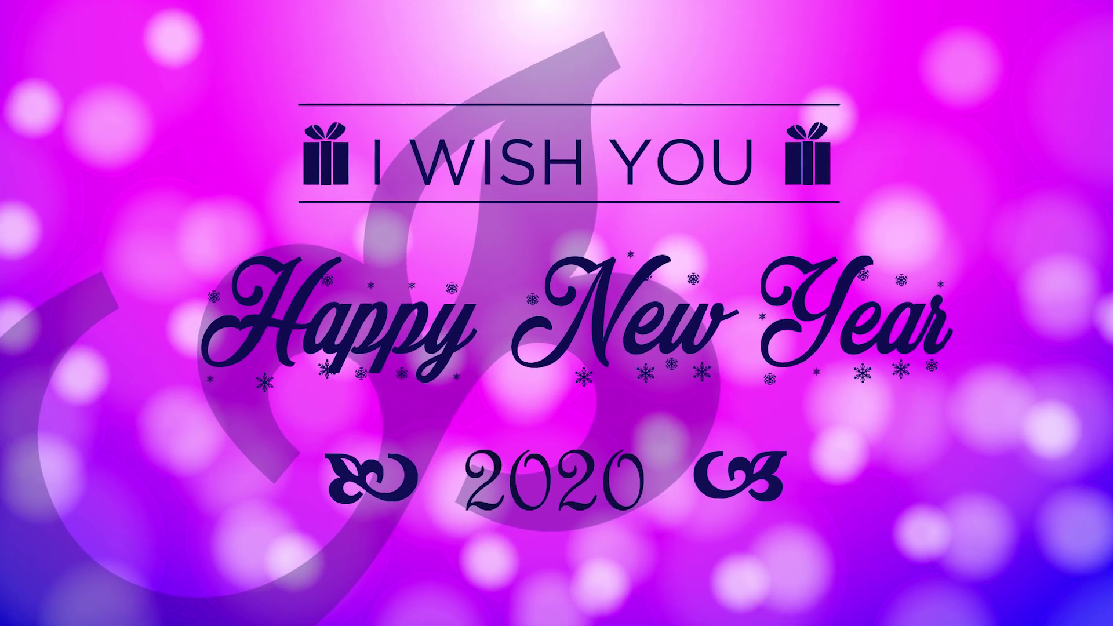